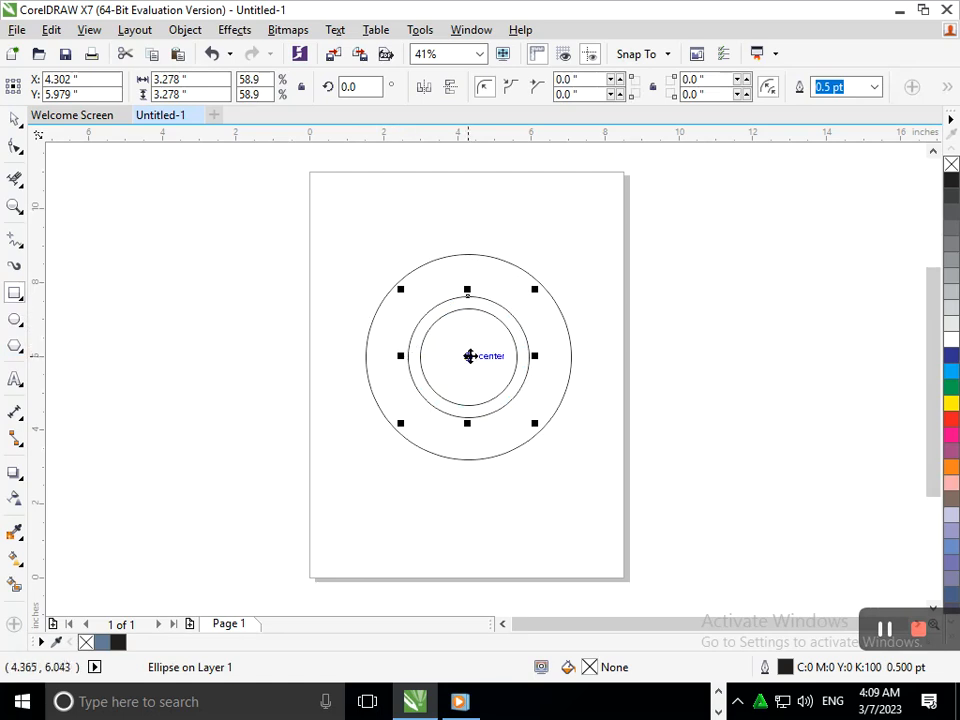
# Draw a tall vertical rectangle about 1.02 by 7.83 inches through the middle of the concentric circles and nudge it slightly sideways.
pyautogui.moveTo(443, 228); pyautogui.dragTo(481, 518)
pyautogui.click(15, 119)
pyautogui.click(365, 327)
pyautogui.moveTo(455, 371); pyautogui.dragTo(465, 369)
# Make a copy of the vertical bar rotated to 300°, and duplicate that slanted bar upward against the middle circle's upper edge.
pyautogui.click(474, 453)
pyautogui.moveTo(492, 515); pyautogui.dragTo(342, 461)
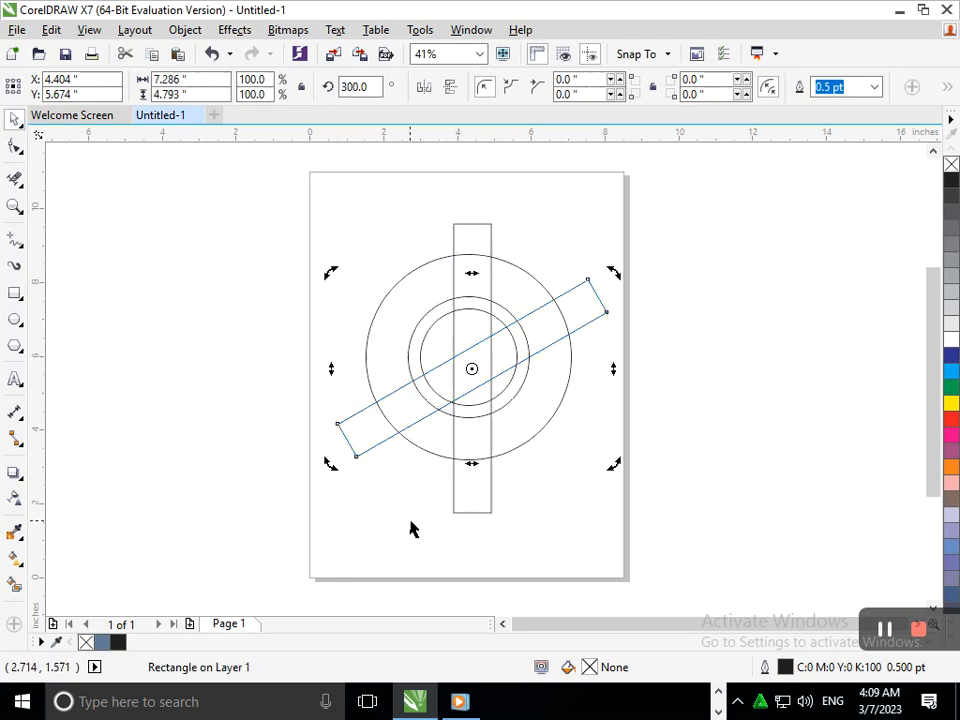
pyautogui.click(433, 483)
pyautogui.moveTo(462, 390); pyautogui.dragTo(454, 275)
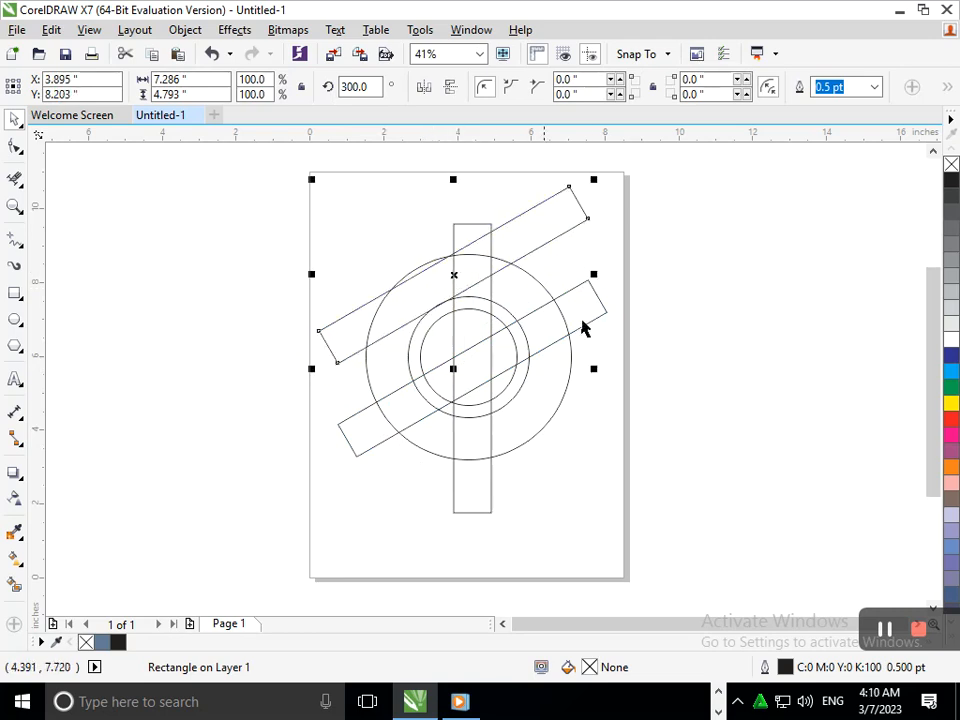
# Place a copy of the lower slanted bar slightly up and to the right, centred about X 4.91, Y 5.99 inches, and delete the original.
pyautogui.click(588, 318)
pyautogui.moveTo(471, 377); pyautogui.dragTo(494, 357)
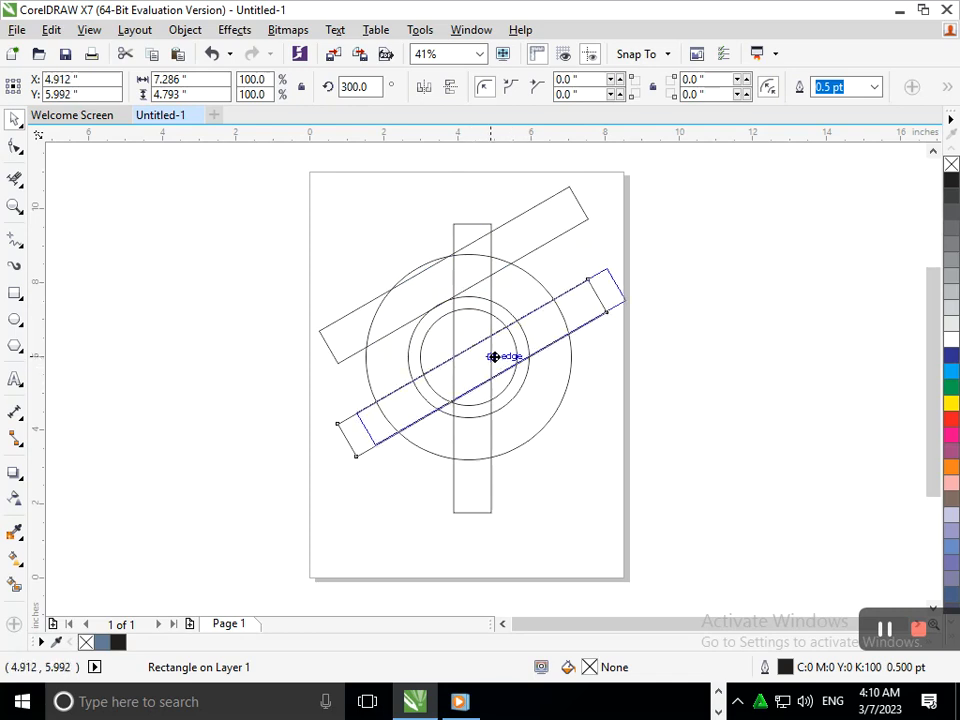
pyautogui.click(354, 526)
pyautogui.moveTo(348, 441); pyautogui.dragTo(236, 477)
pyautogui.press('Delete')
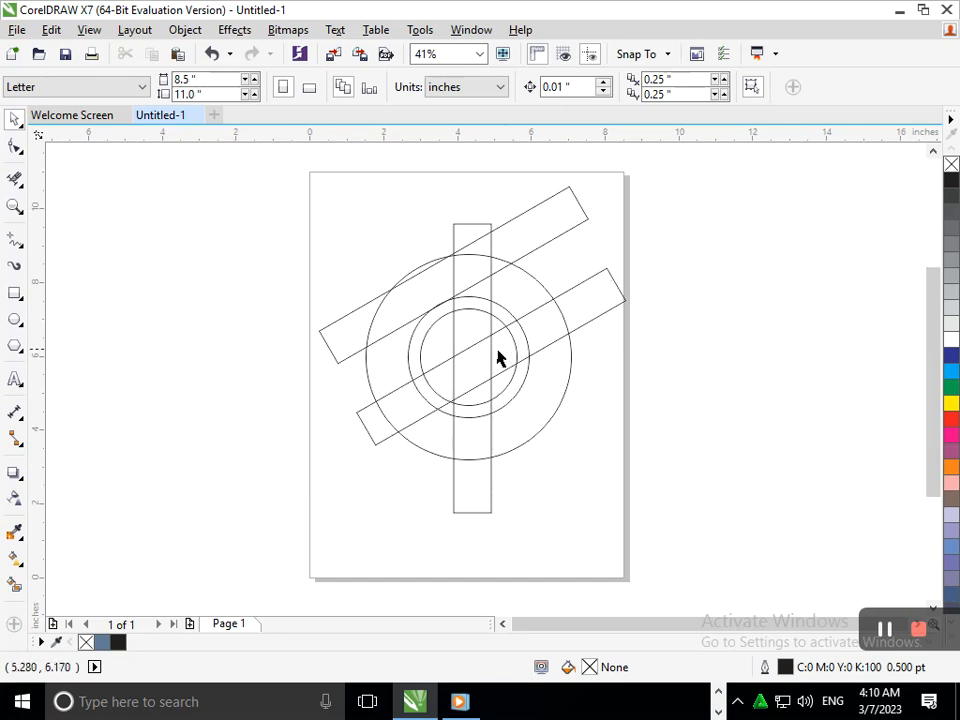
# Duplicate the vertical bar to the right so its left edge touches the middle circle, centred about X 6.45, Y 6.09 inches.
pyautogui.click(455, 371)
pyautogui.moveTo(471, 369); pyautogui.dragTo(548, 353)
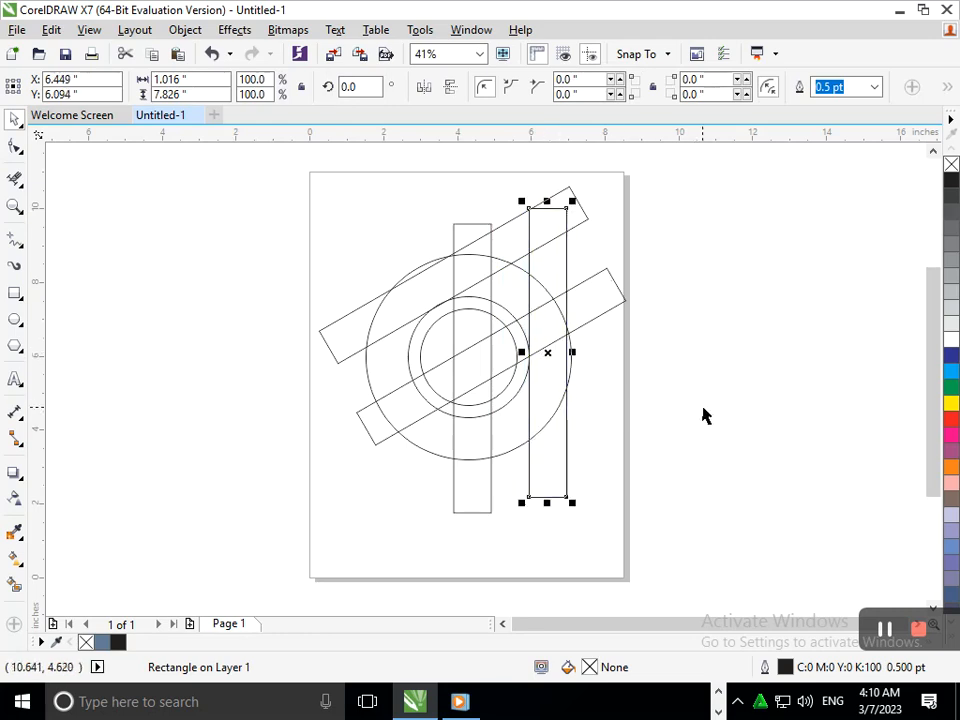
pyautogui.click(285, 375)
# Use Virtual Segment Delete to remove the bar segments crossing the ring and the lines crossing inside both vertical bars.
pyautogui.click(15, 179)
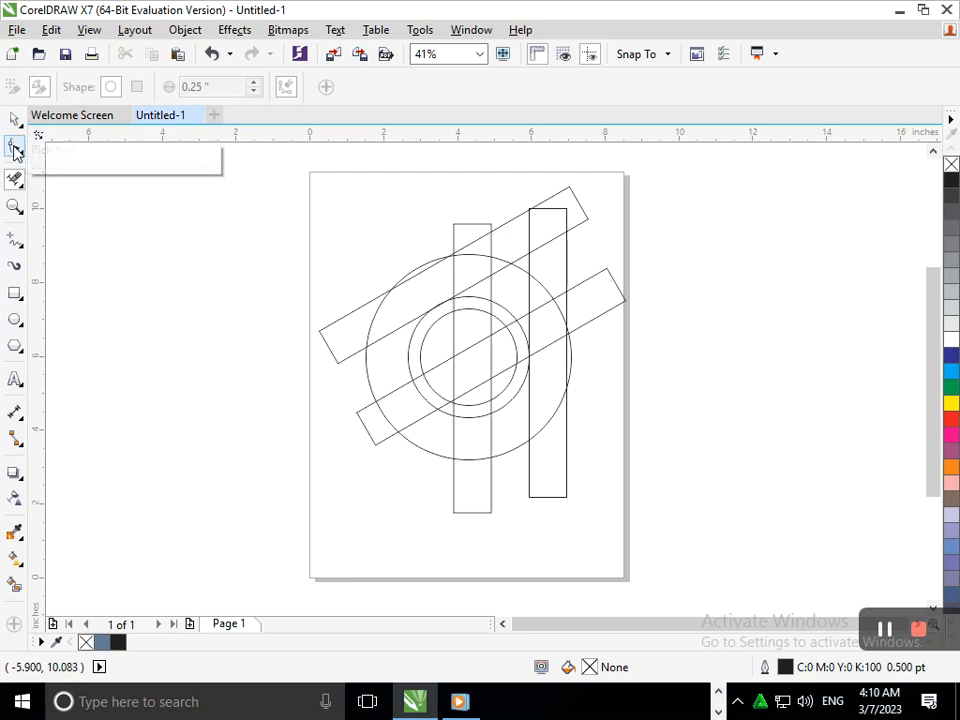
pyautogui.moveTo(546, 222); pyautogui.dragTo(557, 372)
pyautogui.click(530, 417)
pyautogui.click(491, 436)
pyautogui.moveTo(432, 436); pyautogui.dragTo(463, 434)
pyautogui.click(403, 389)
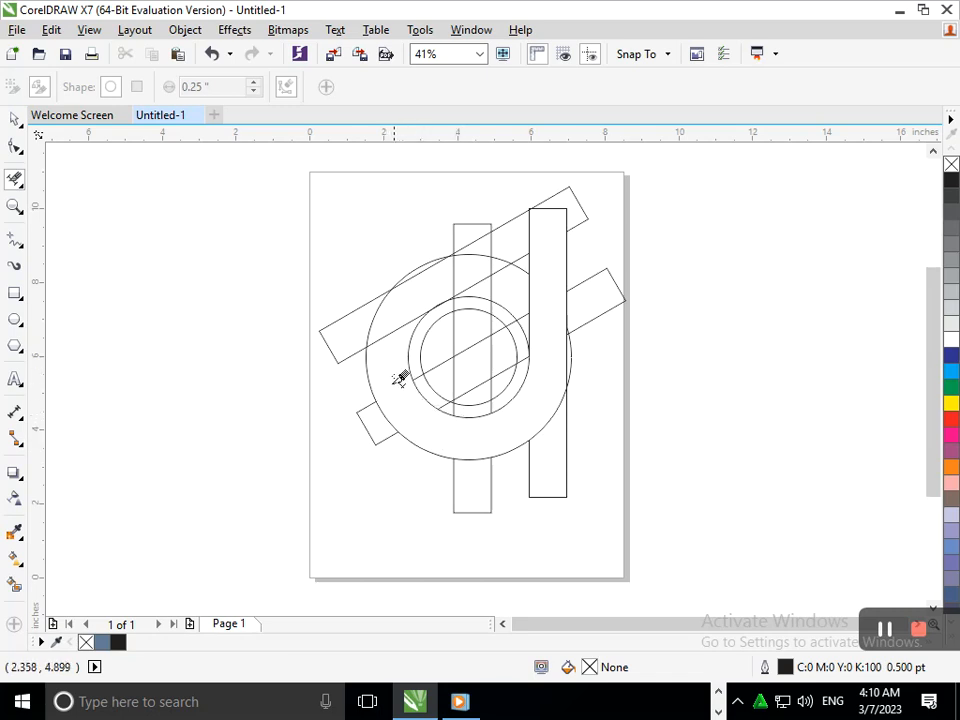
pyautogui.click(391, 327)
pyautogui.click(452, 274)
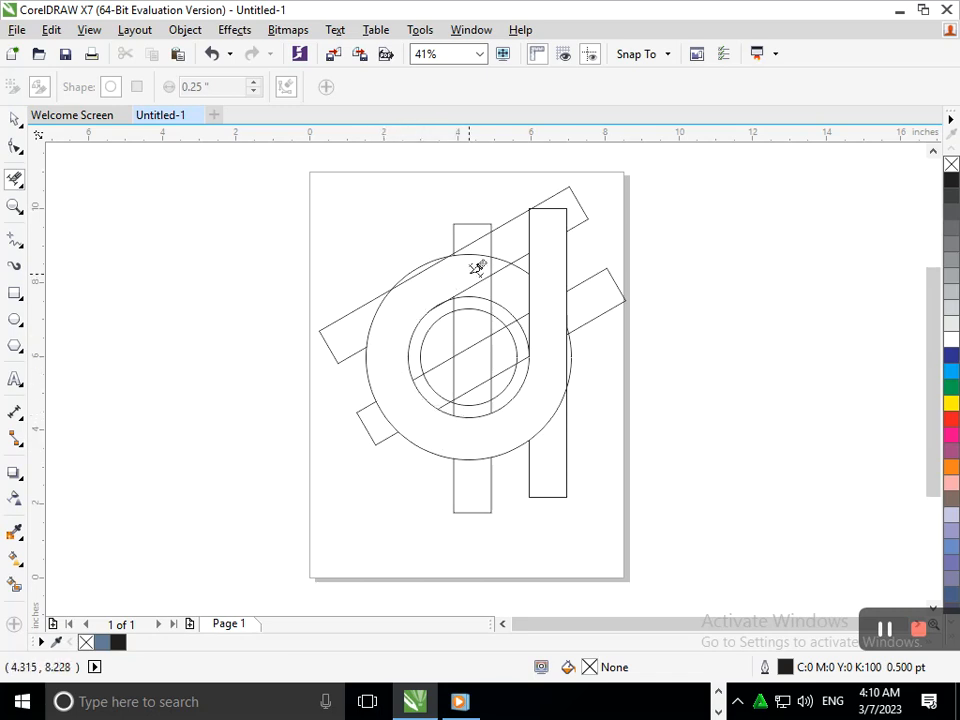
pyautogui.moveTo(478, 274); pyautogui.dragTo(478, 380)
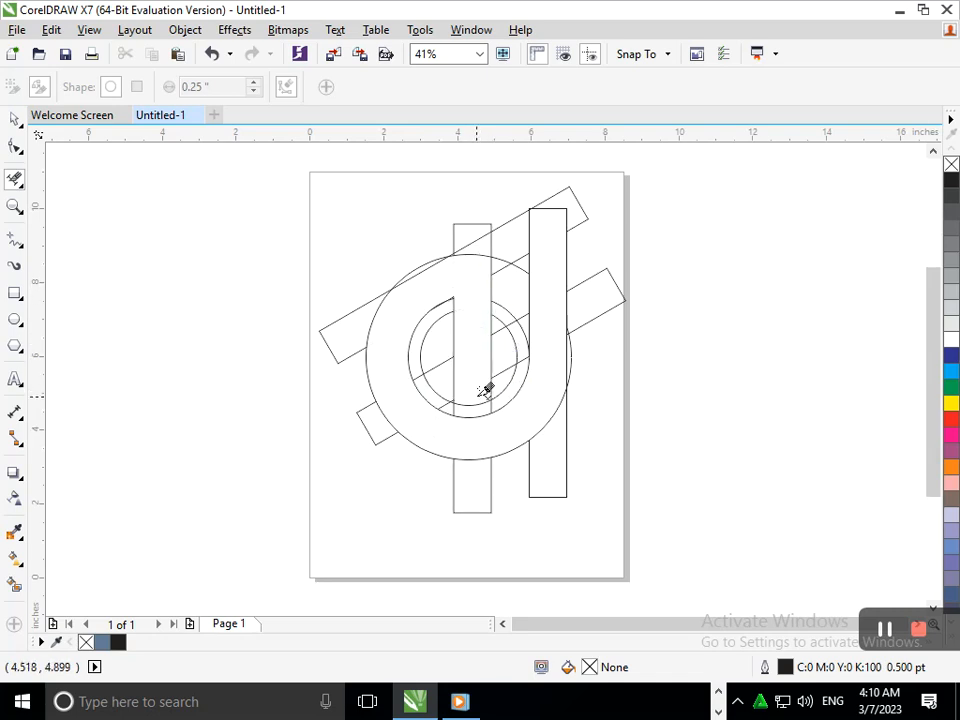
# Delete the right vertical bar's top edge and its left edge where it crosses the upper slanted bar.
pyautogui.click(530, 422)
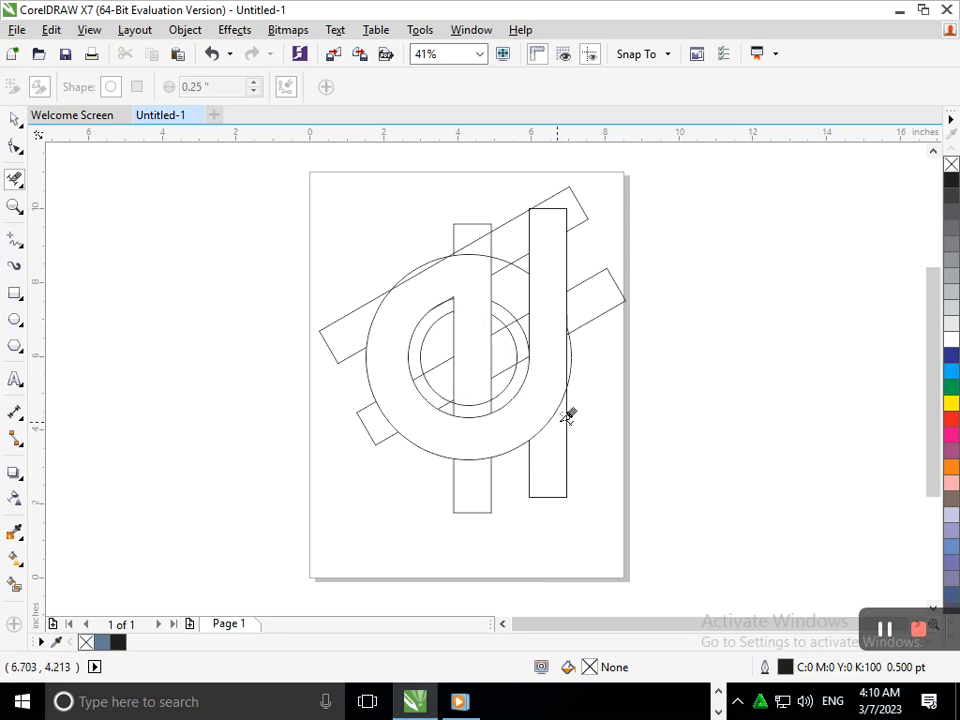
pyautogui.click(558, 208)
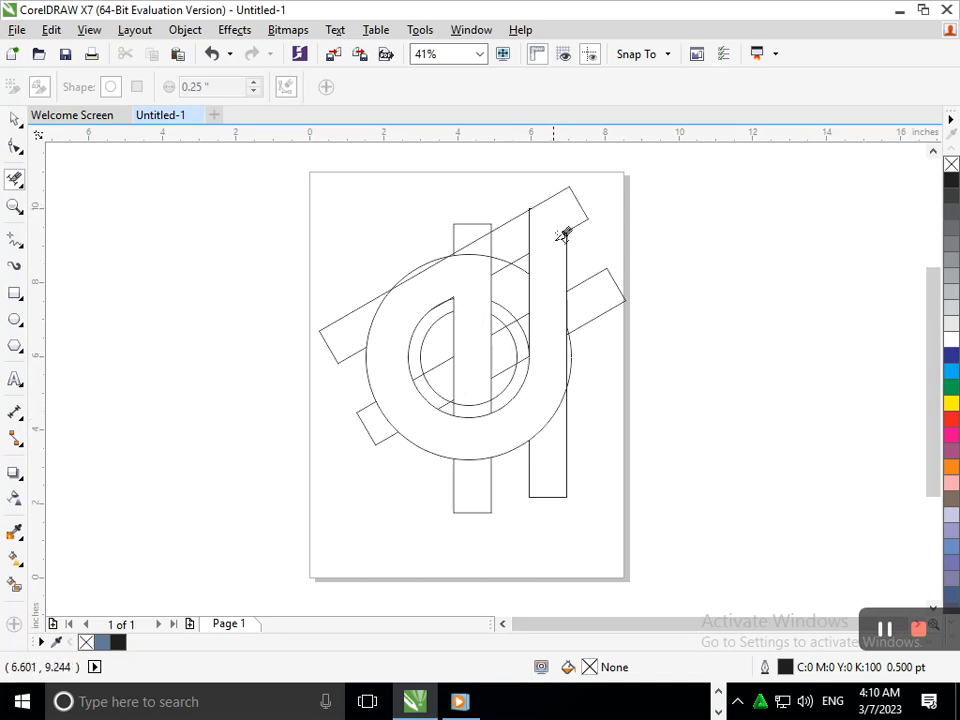
pyautogui.click(529, 228)
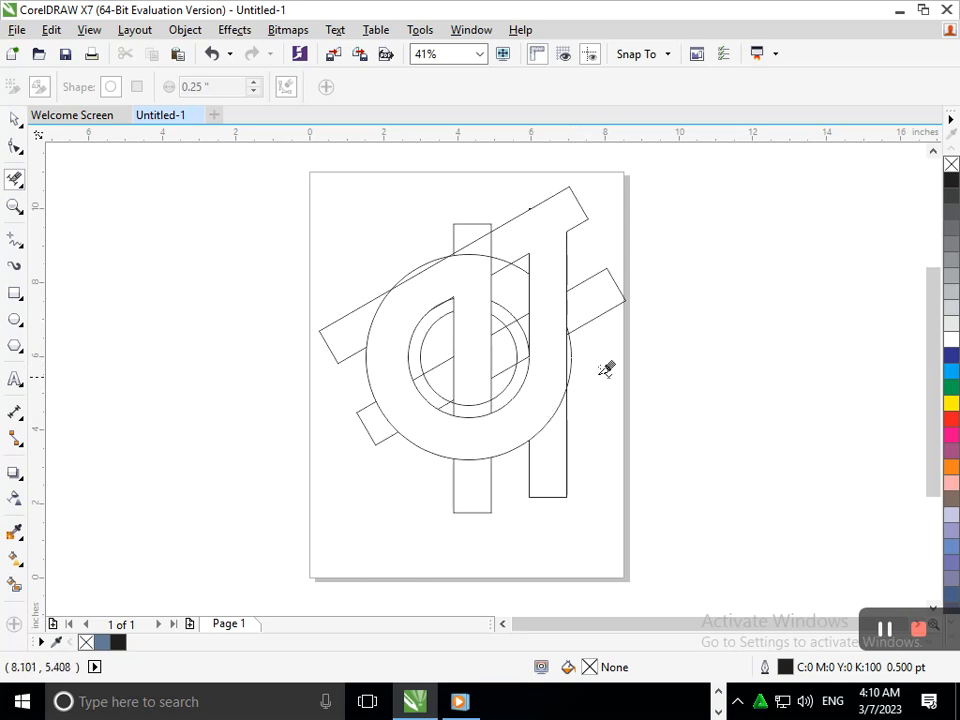
# Try to lengthen the upper slanted bar by nudging the two corner nodes of its upper end outward and upward.
pyautogui.scroll(3, 588, 190)
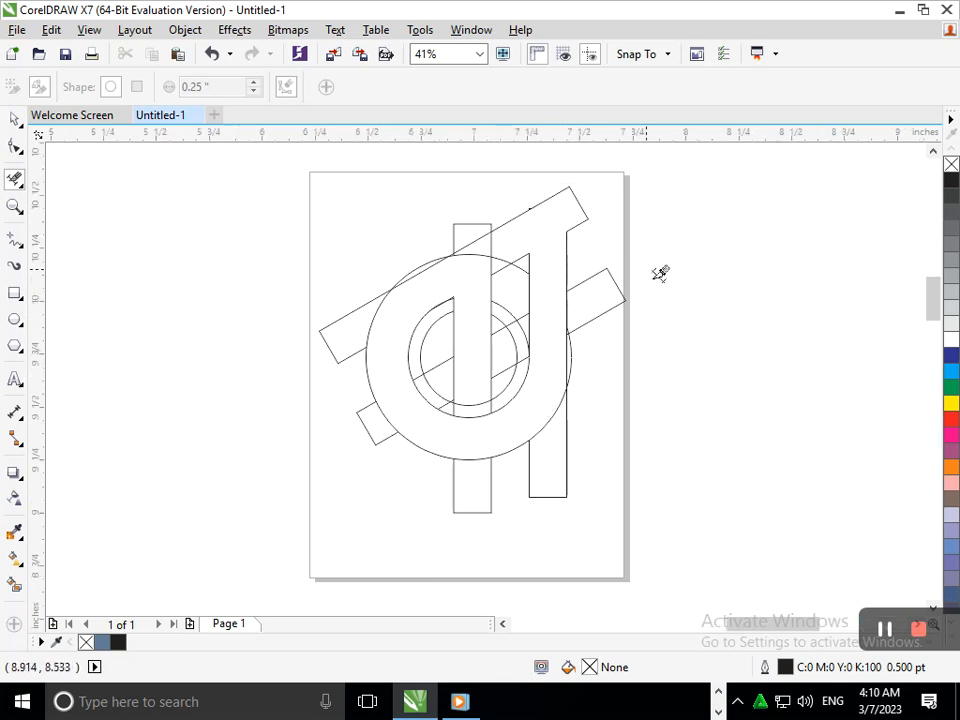
pyautogui.scroll(-4, 467, 289)
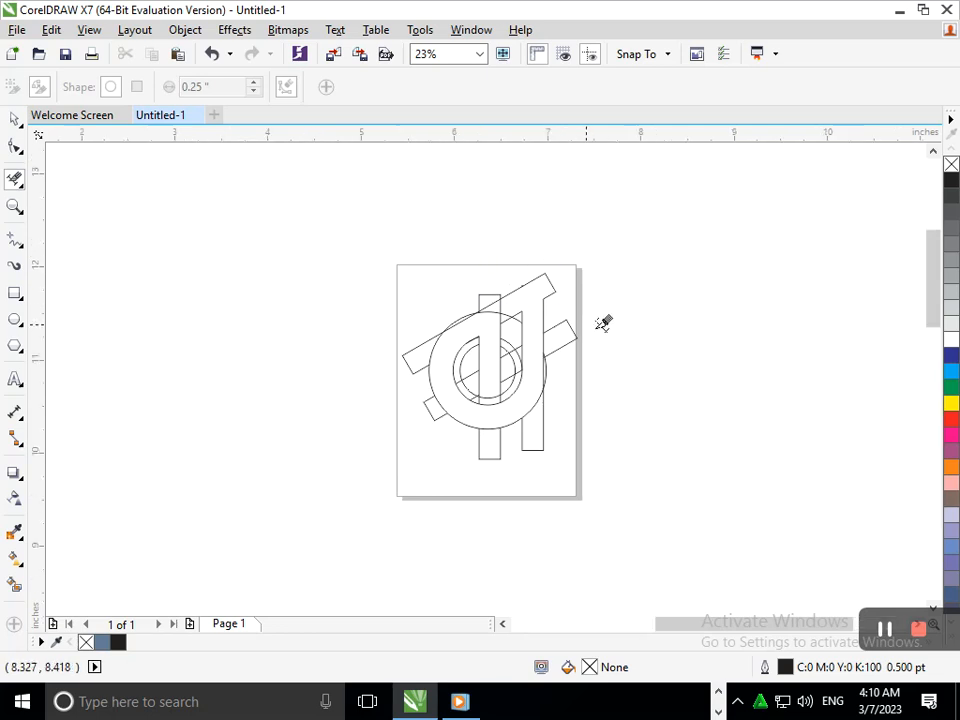
pyautogui.scroll(3, 548, 250)
pyautogui.click(14, 148)
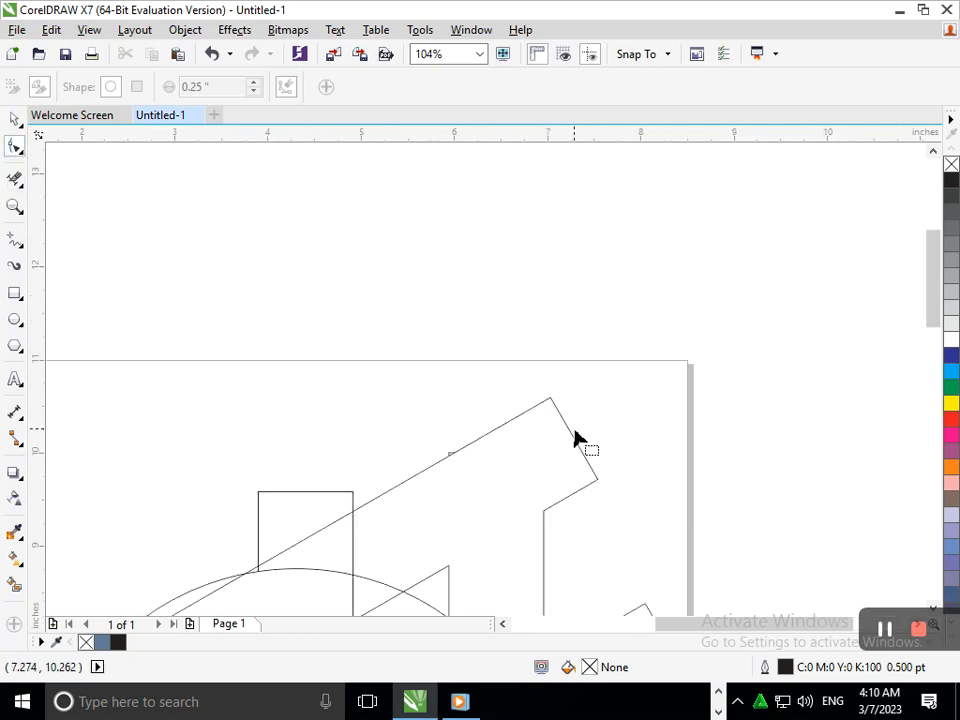
pyautogui.click(574, 442)
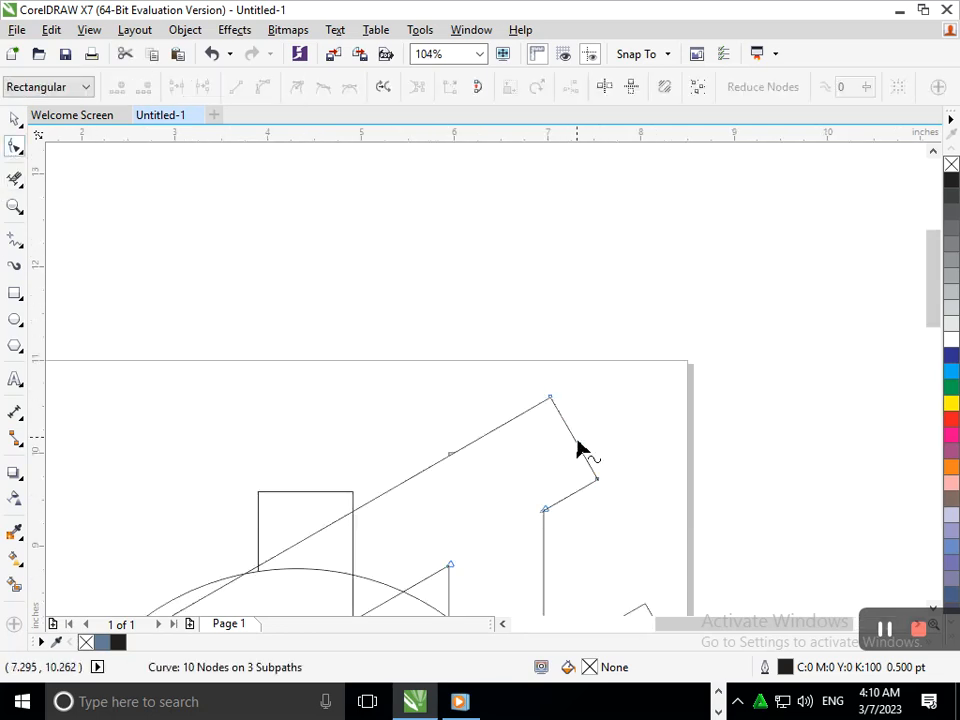
pyautogui.click(551, 399)
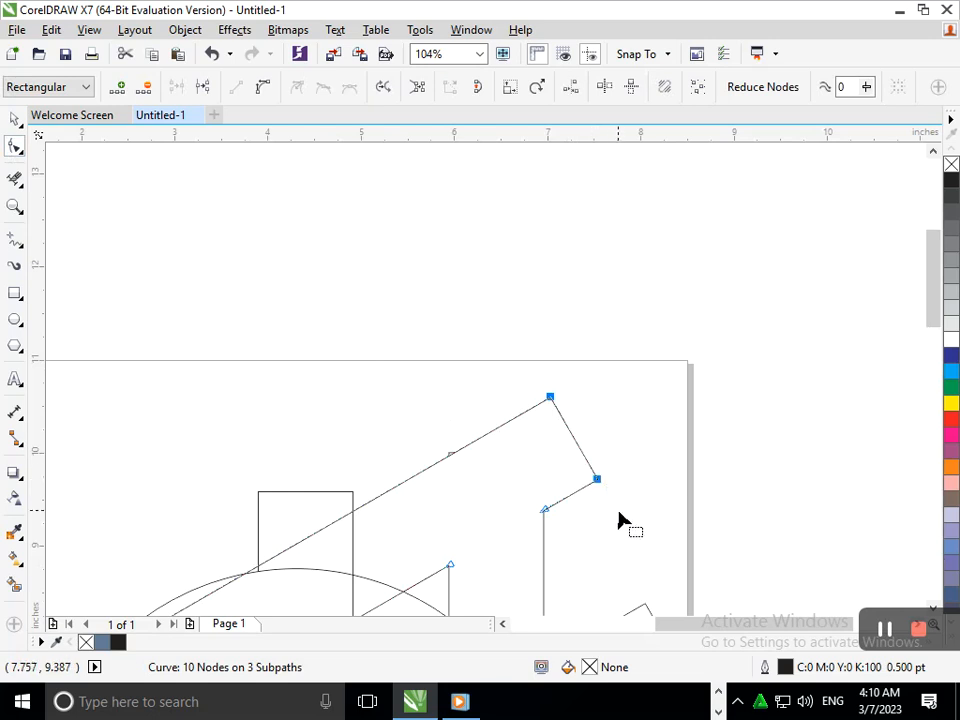
pyautogui.hotkey('ctrl', 'Right')
pyautogui.hotkey('ctrl', 'Right')
pyautogui.hotkey('ctrl', 'Right')
pyautogui.hotkey('ctrl', 'Right')
pyautogui.hotkey('ctrl', 'Right')
pyautogui.hotkey('ctrl', 'Right')
pyautogui.hotkey('ctrl', 'Right')
pyautogui.hotkey('ctrl', 'Right')
pyautogui.hotkey('ctrl', 'Right')
pyautogui.hotkey('ctrl', 'Right')
pyautogui.hotkey('ctrl', 'Right')
pyautogui.hotkey('ctrl', 'Right')
pyautogui.hotkey('ctrl', 'Right')
pyautogui.hotkey('ctrl', 'Right')
pyautogui.hotkey('ctrl', 'Right')
pyautogui.hotkey('ctrl', 'Right')
pyautogui.hotkey('ctrl', 'Right')
pyautogui.hotkey('ctrl', 'Right')
pyautogui.hotkey('ctrl', 'Right')
pyautogui.hotkey('ctrl', 'Right')
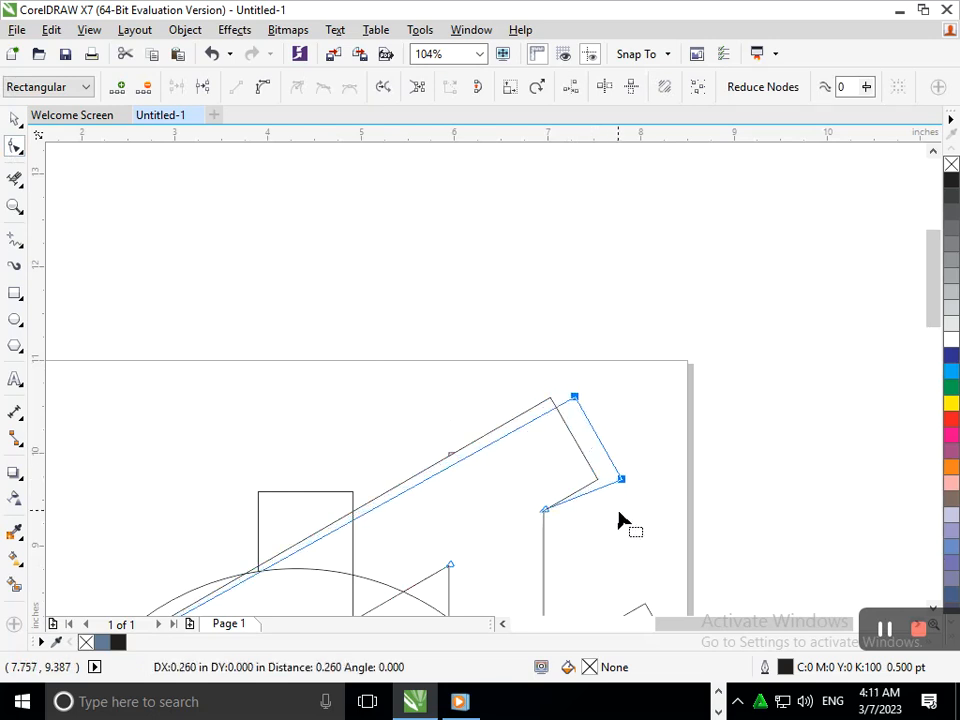
pyautogui.press('Right')
pyautogui.press('Right')
pyautogui.press('Right')
pyautogui.press('Right')
pyautogui.press('Right')
pyautogui.press('Right')
pyautogui.press('Right')
pyautogui.press('Right')
pyautogui.press('Right')
pyautogui.press('Up')
pyautogui.press('Up')
pyautogui.press('Up')
pyautogui.press('Up')
pyautogui.press('Up')
pyautogui.press('Up')
pyautogui.press('Up')
pyautogui.press('Up')
pyautogui.press('Up')
pyautogui.press('Up')
pyautogui.press('Up')
pyautogui.press('Up')
pyautogui.press('Up')
pyautogui.press('Up')
pyautogui.press('Up')
pyautogui.press('Up')
pyautogui.press('Up')
pyautogui.press('Up')
pyautogui.press('Up')
pyautogui.press('Up')
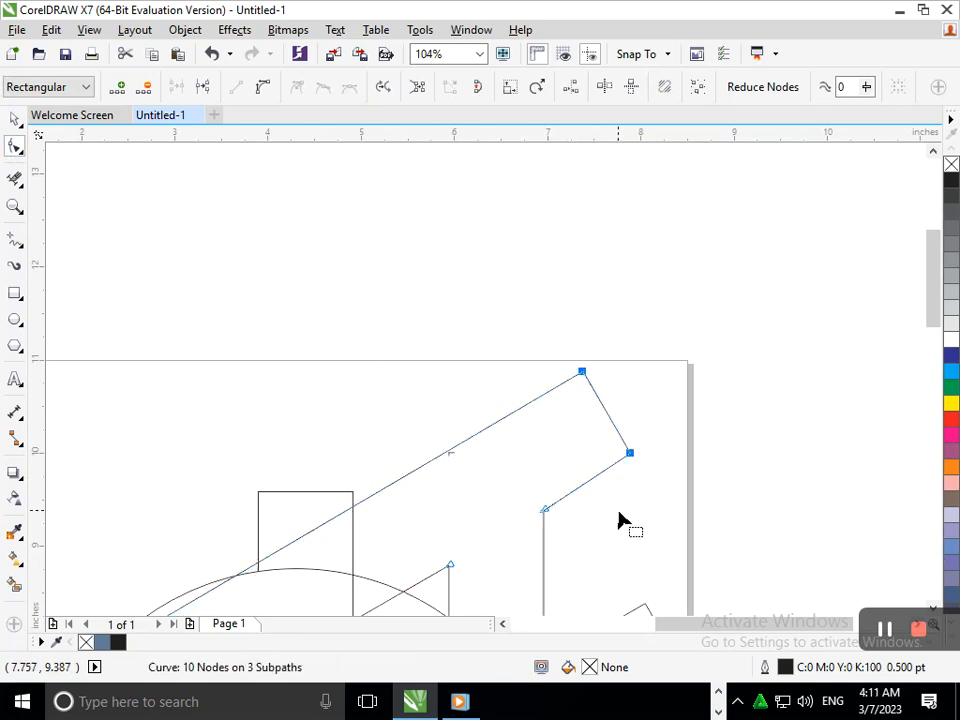
# Undo the node nudges on the upper slanted bar and the last segment deletion on the right vertical bar.
pyautogui.hotkey('ctrl', 'z')
pyautogui.hotkey('ctrl', 'z')
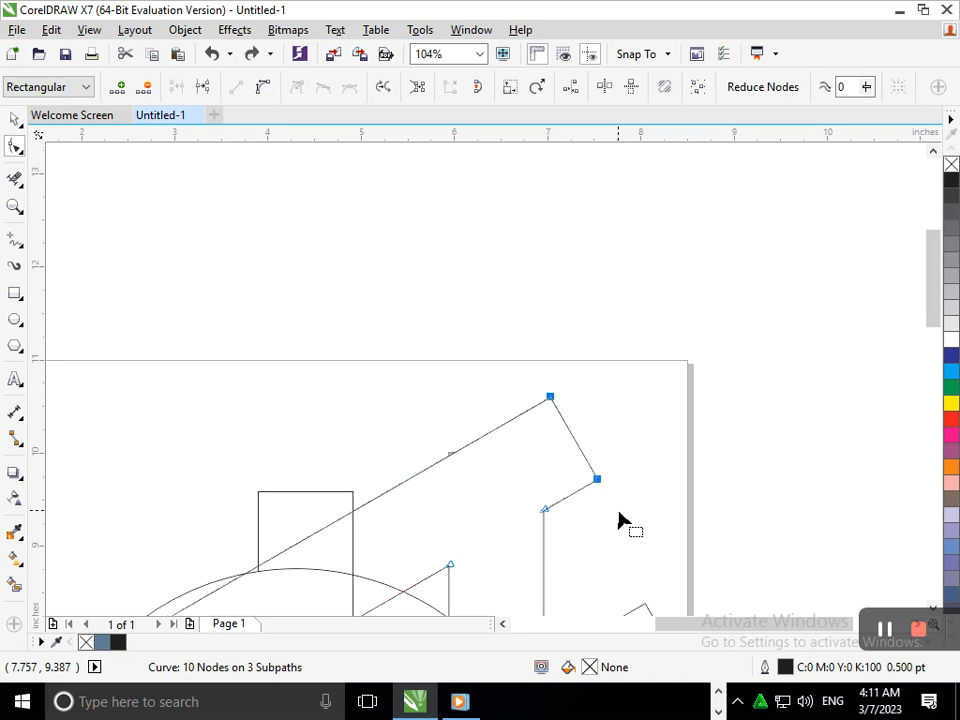
pyautogui.hotkey('ctrl', 'z')
pyautogui.press('F3')
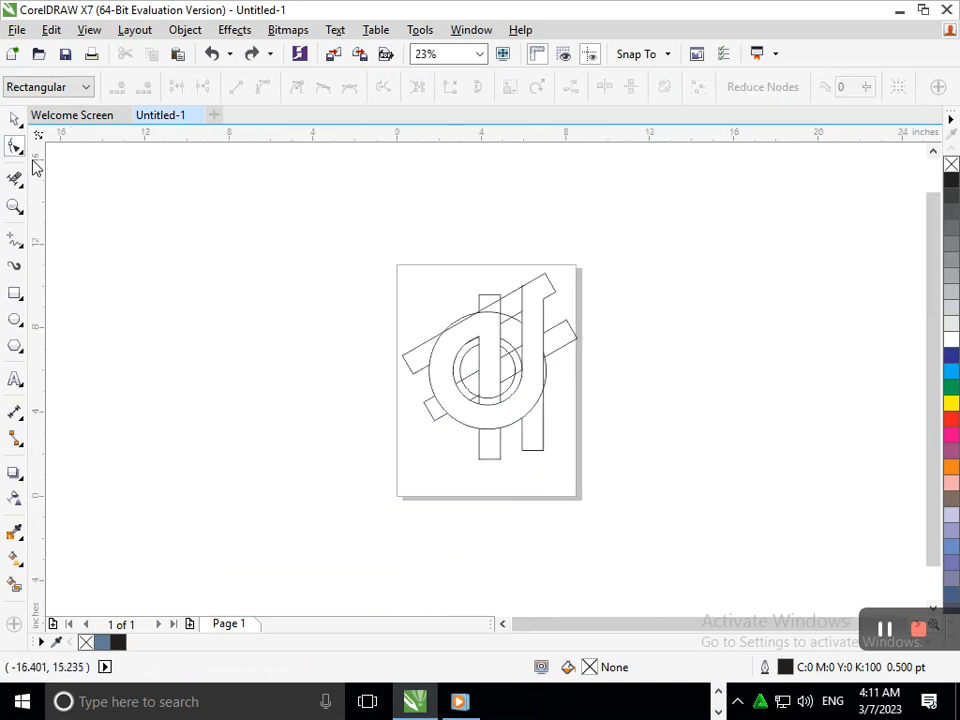
# Extend the upper end of the upper slanted bar past the page's edge along the bar's direction, moving both corner nodes together.
pyautogui.click(14, 121)
pyautogui.click(544, 276)
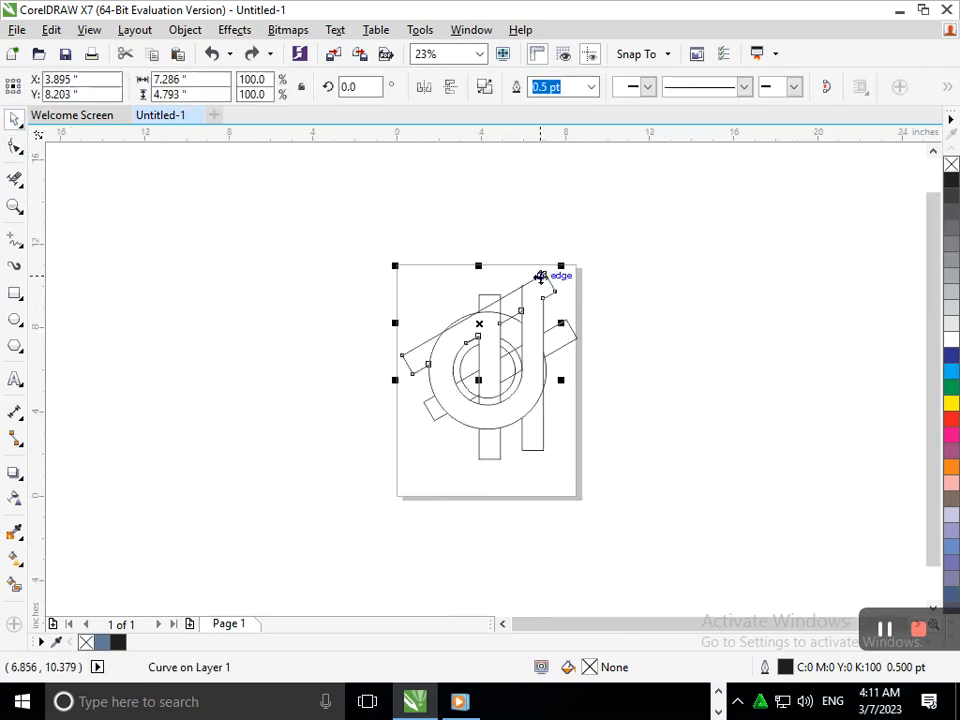
pyautogui.click(195, 34)
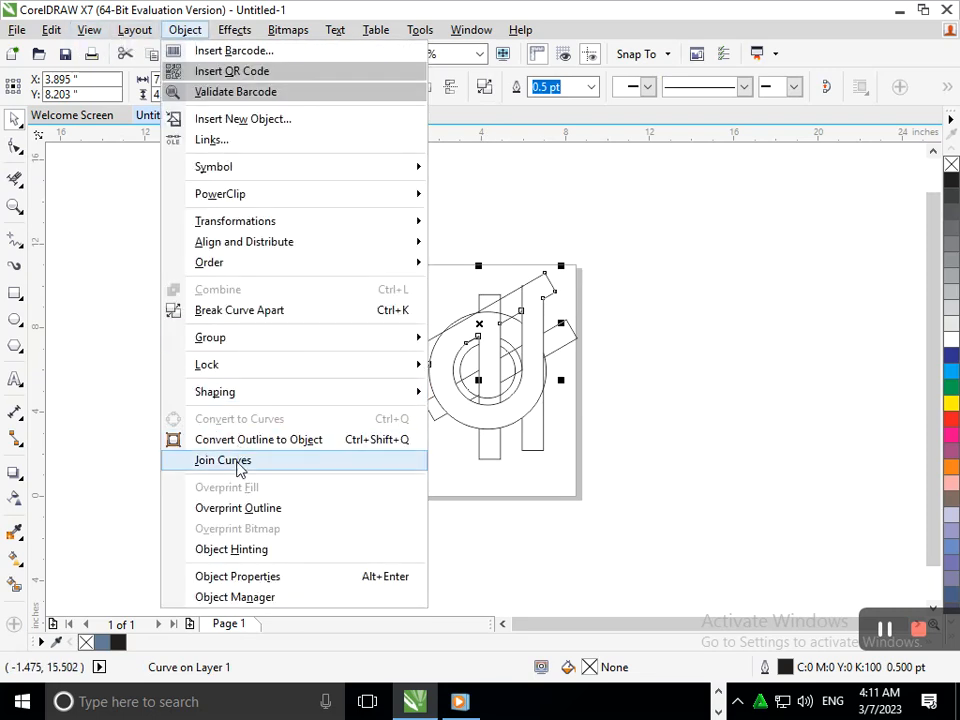
pyautogui.press('Escape')
pyautogui.click(14, 147)
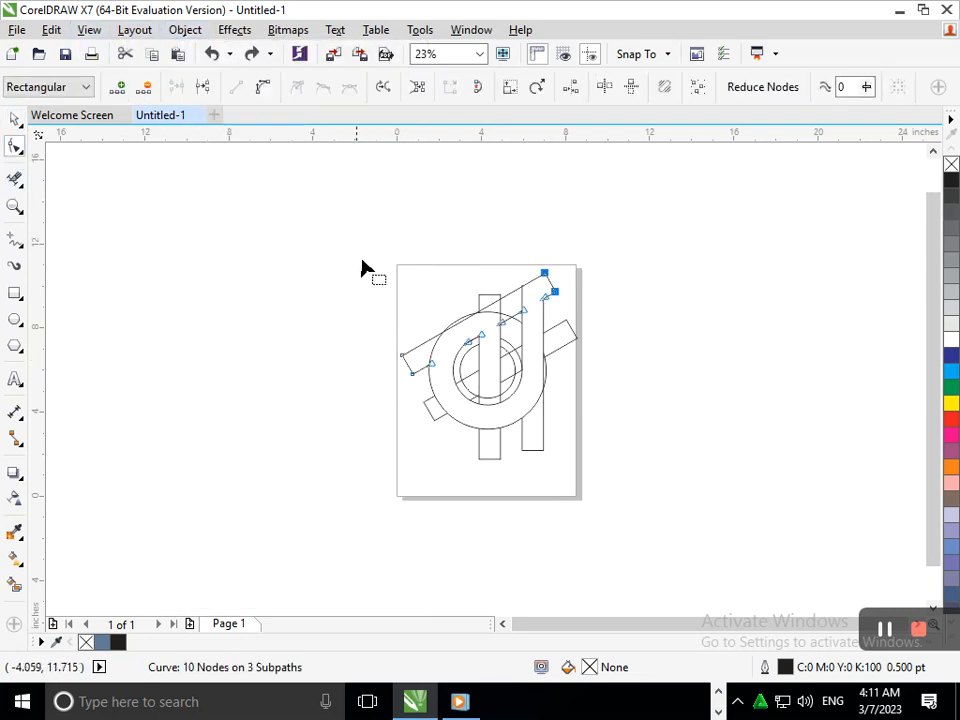
pyautogui.moveTo(547, 270); pyautogui.dragTo(597, 284)
# Move the lower corner node of the lower slanted bar's right end to make that end nearly vertical.
pyautogui.click(579, 350)
pyautogui.moveTo(579, 350)
pyautogui.mouseDown()
pyautogui.moveTo(570, 357)
pyautogui.moveTo(579, 313)
pyautogui.moveTo(573, 342)
pyautogui.mouseUp()
pyautogui.click(569, 344)
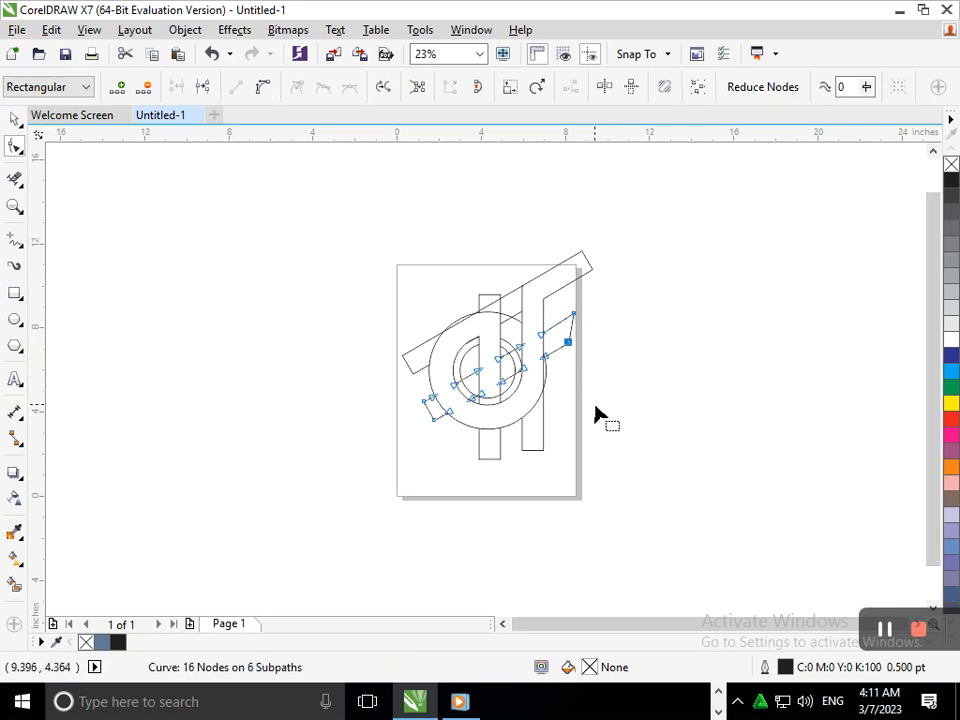
pyautogui.press('Right')
pyautogui.press('Right')
pyautogui.press('Right')
pyautogui.press('Right')
pyautogui.press('Right')
pyautogui.press('Right')
pyautogui.press('Right')
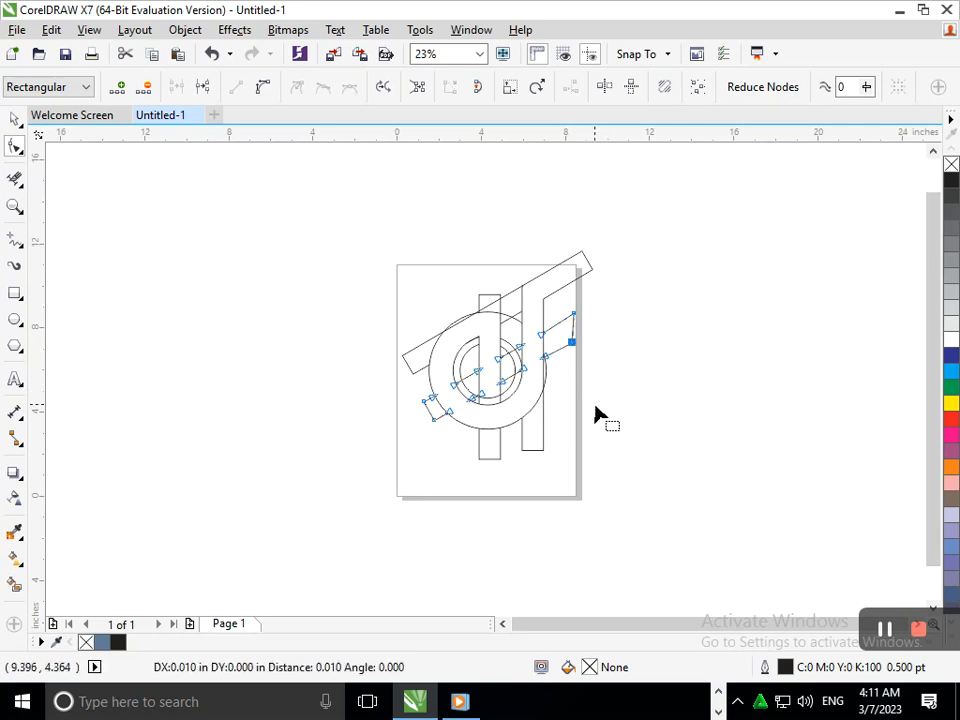
pyautogui.press('Left')
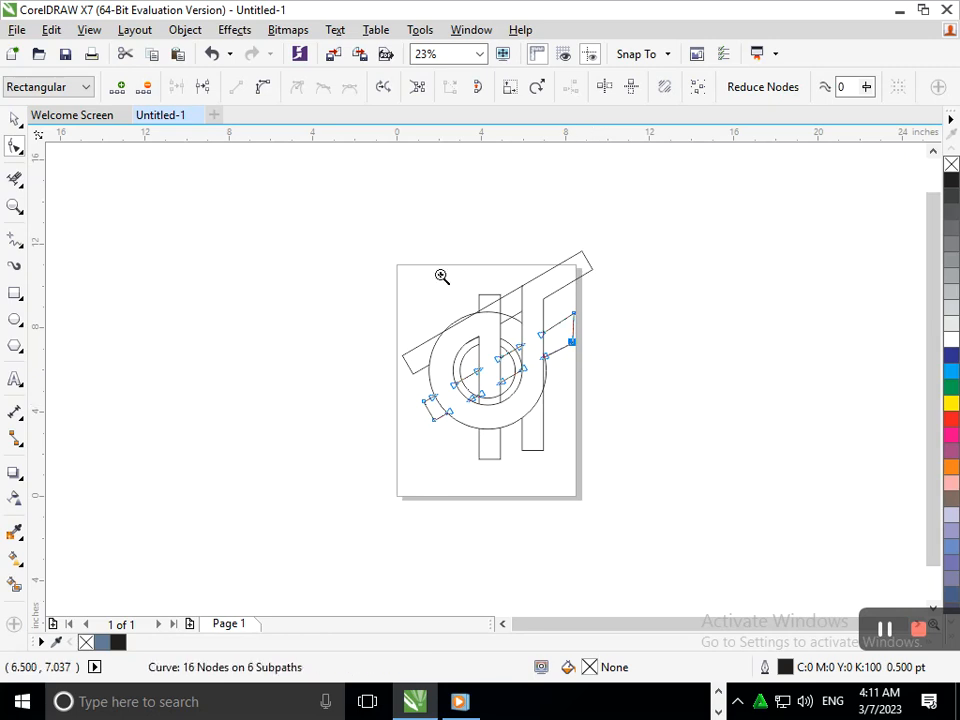
# Lower the upper corner node of the lower slanted bar's right end slightly, and deselect the curve.
pyautogui.scroll(3, 592, 310)
pyautogui.click(534, 318)
pyautogui.moveTo(534, 320); pyautogui.dragTo(534, 330)
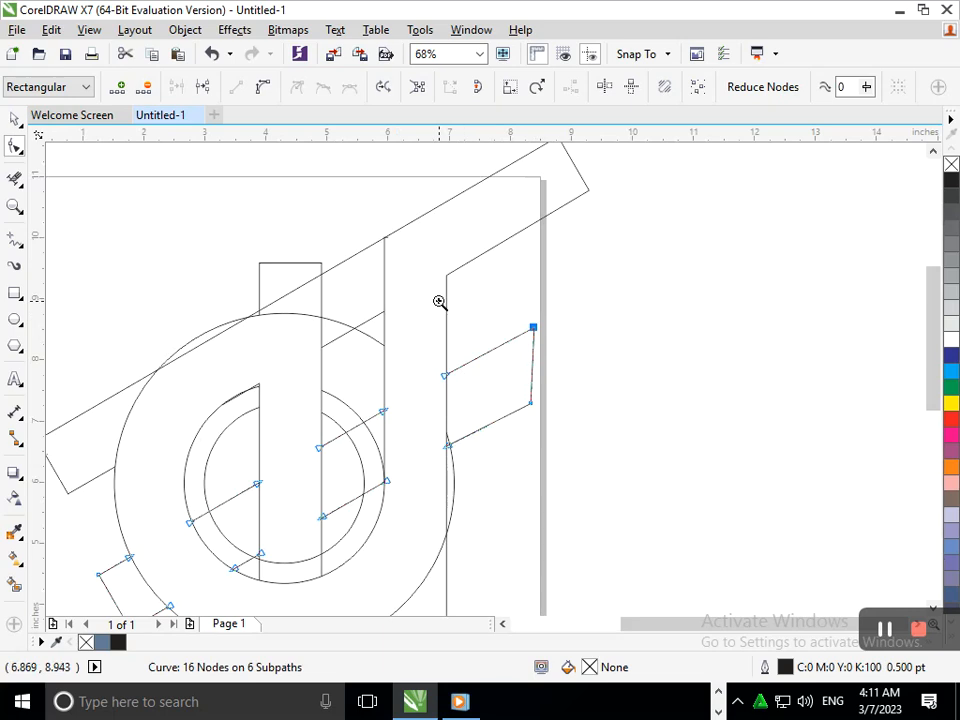
pyautogui.scroll(-3, 533, 357)
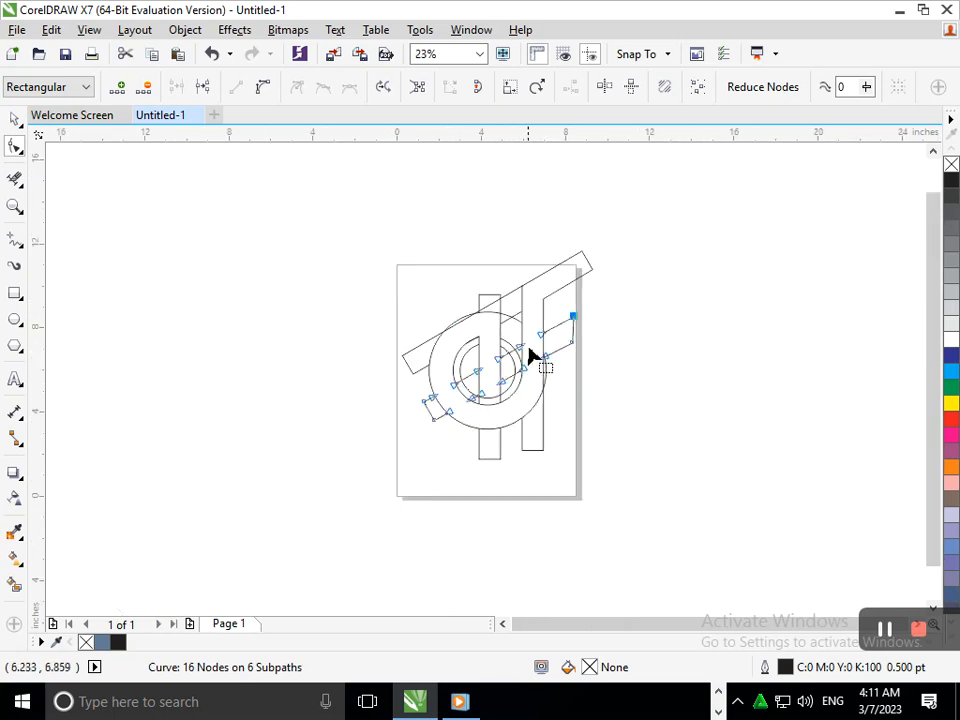
pyautogui.click(15, 119)
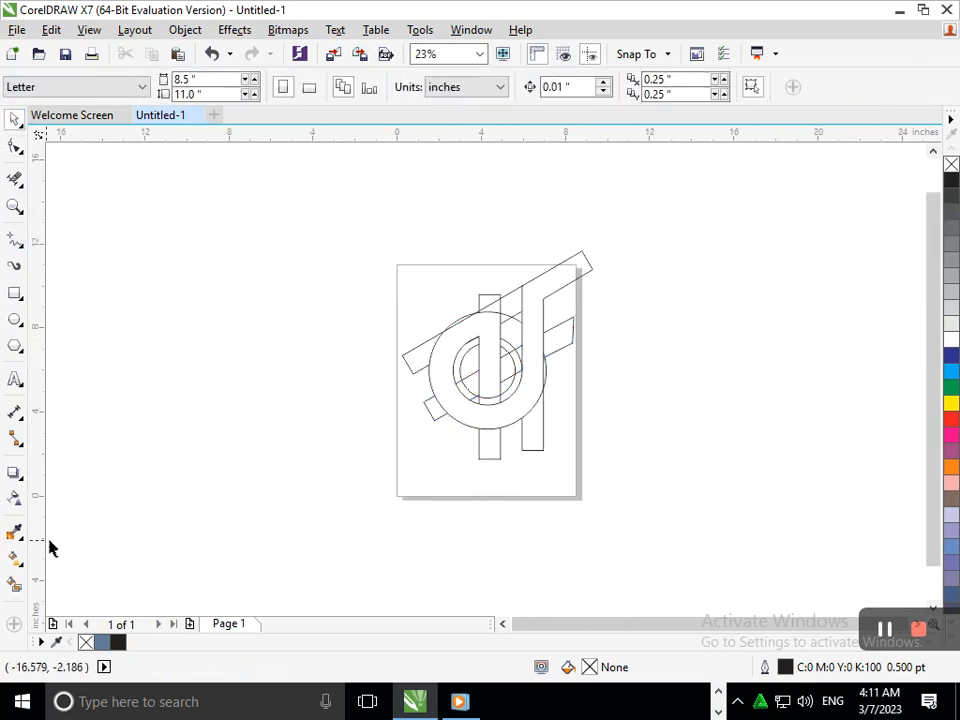
# Move the lower corner node of the upper slanted bar's outer end inward to make that end nearly vertical.
pyautogui.press('z')
pyautogui.moveTo(519, 225); pyautogui.dragTo(737, 356)
pyautogui.click(15, 147)
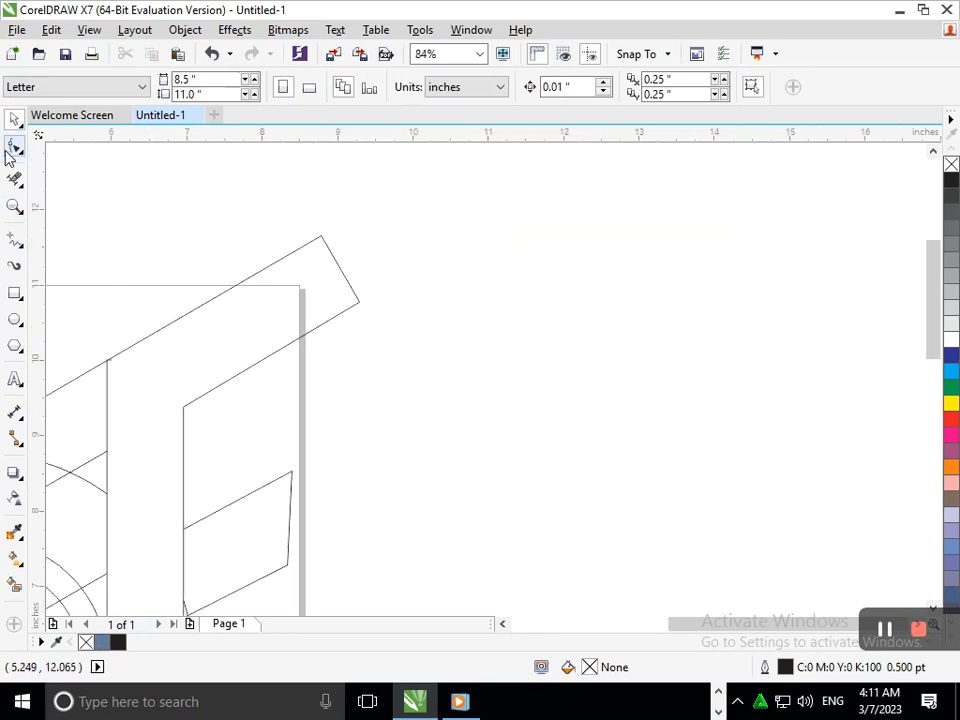
pyautogui.click(360, 311)
pyautogui.moveTo(360, 311); pyautogui.dragTo(321, 324)
pyautogui.press('F3')
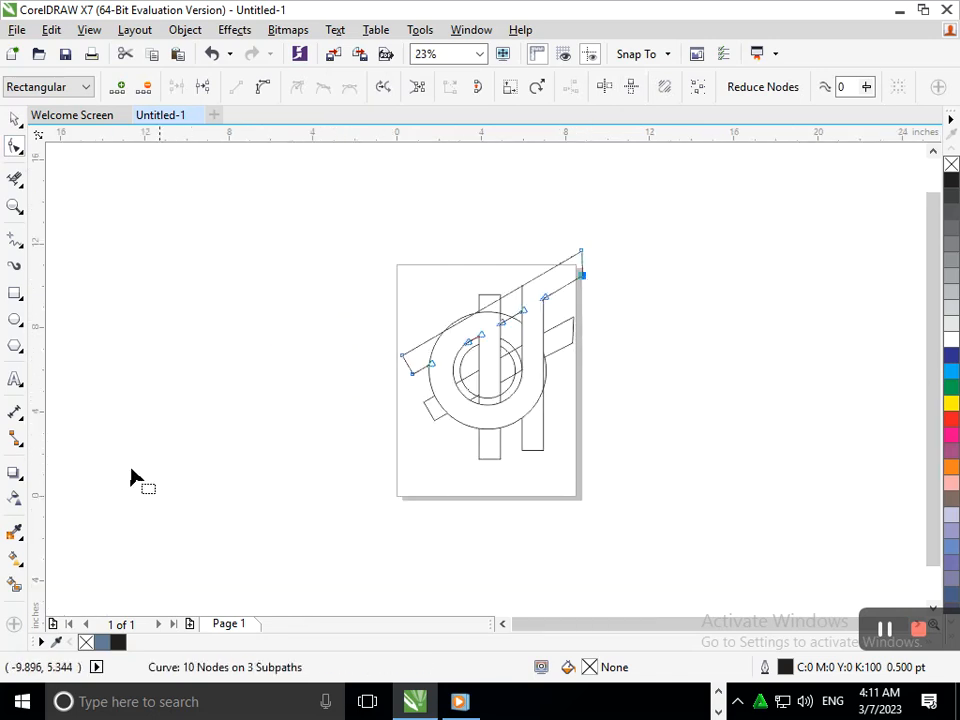
# Smart Fill the ring with its connected upper arm, the small inner-circle piece and the lower arm in blue-grey (C40 M20 Y0 K40).
pyautogui.click(14, 584)
pyautogui.click(473, 413)
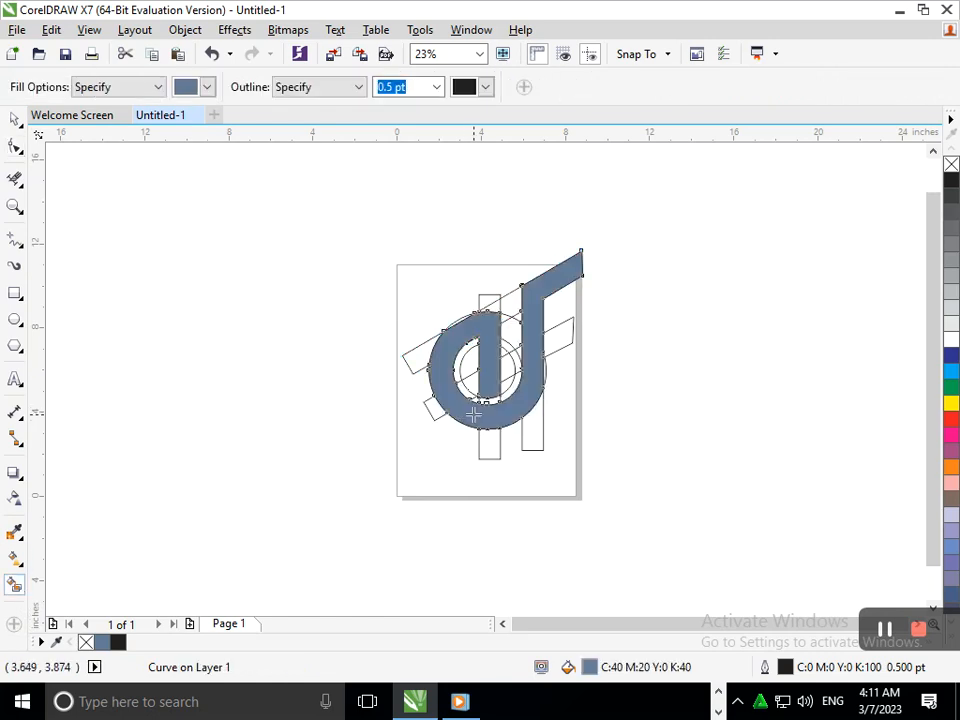
pyautogui.click(507, 364)
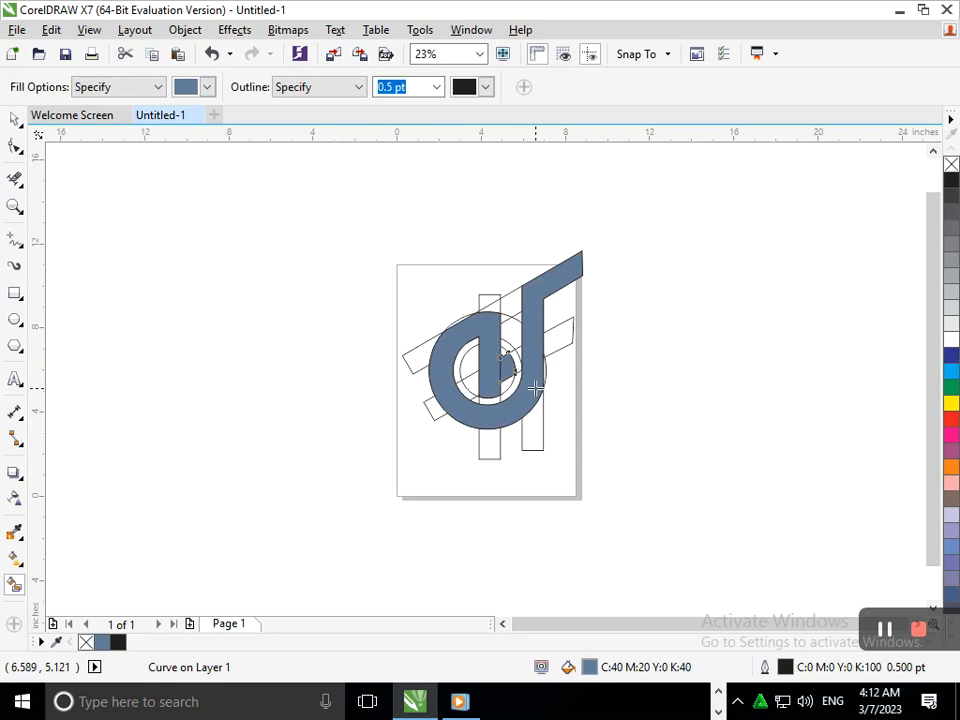
pyautogui.click(566, 336)
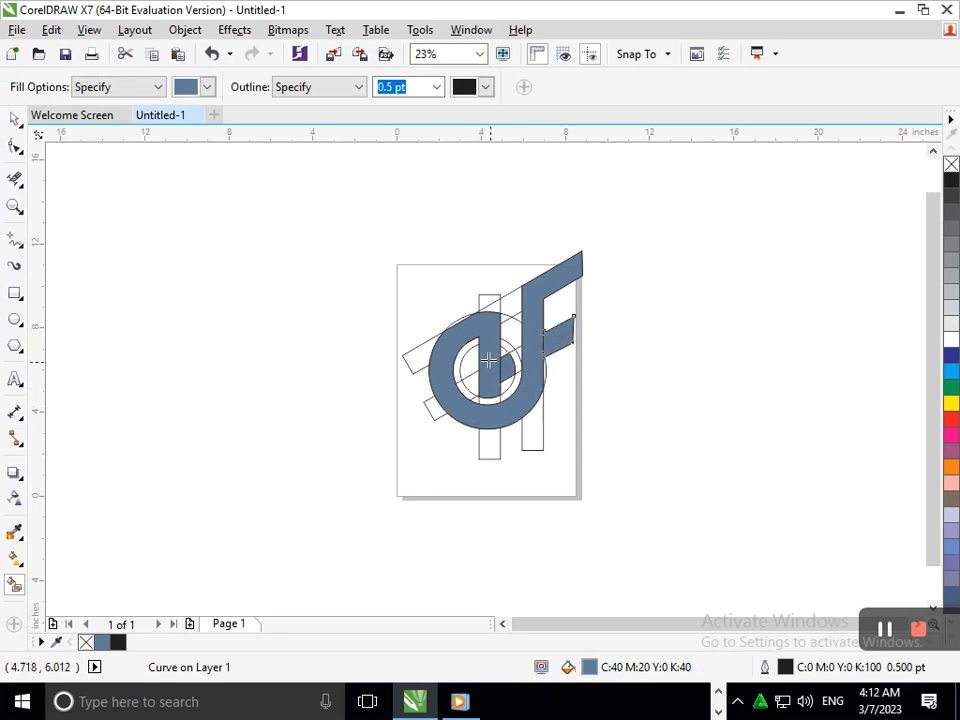
# Smart Fill the slanted bar's two remaining pieces inside the ring, up to the right vertical bar, in blue-grey (C40 M20 Y0 K40).
pyautogui.scroll(4, 597, 446)
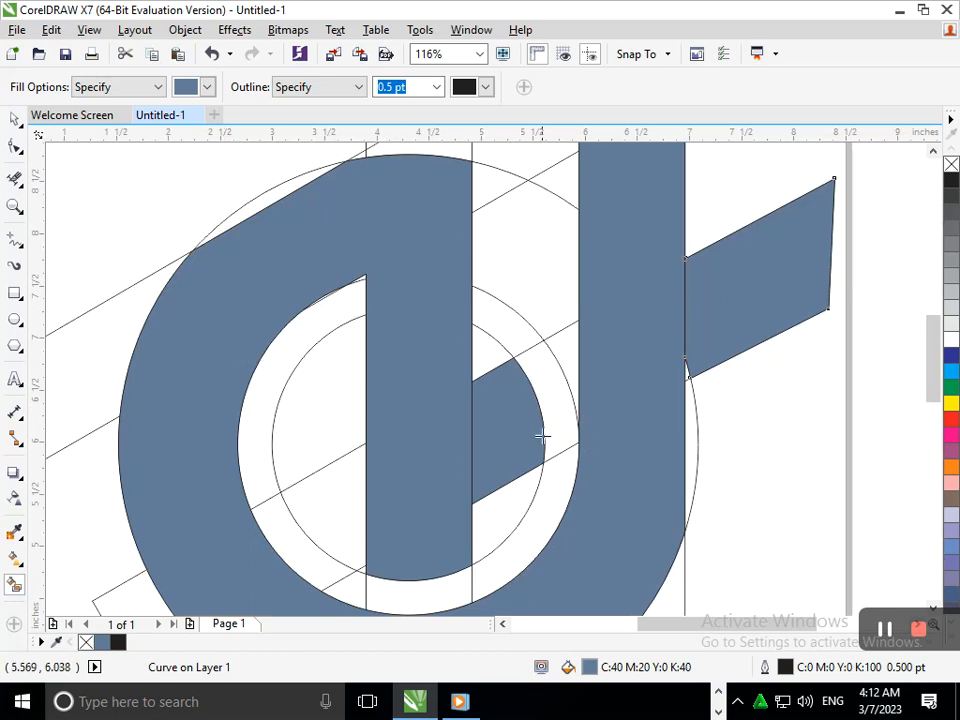
pyautogui.click(568, 403)
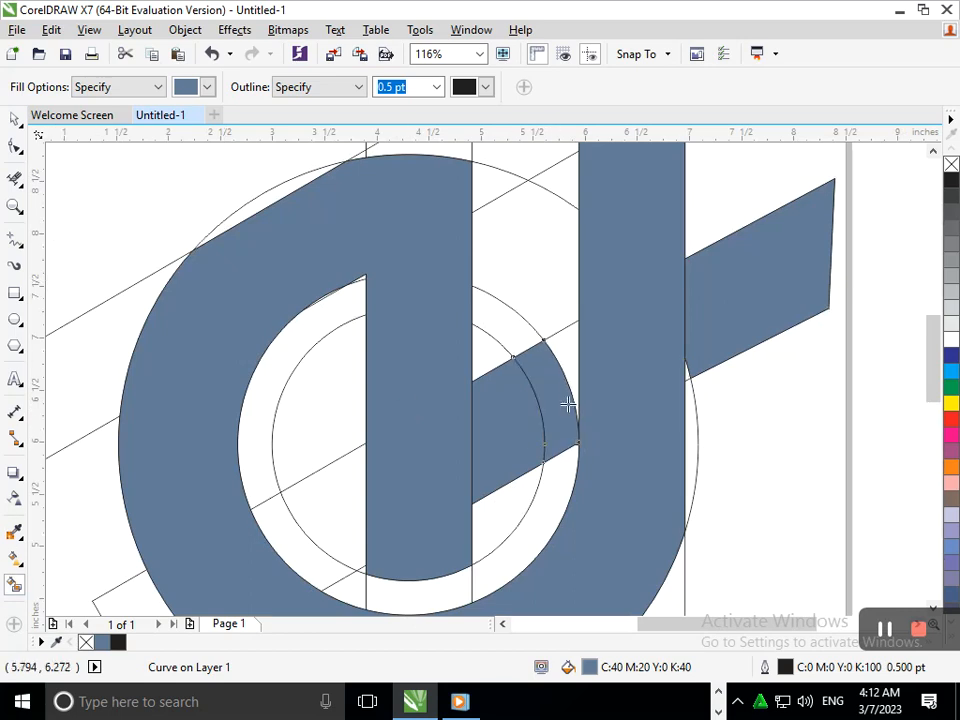
# Move the two outer corner nodes of the inner slanted bar's end piece inward to make a vertical edge with a gap before the vertical bar.
pyautogui.click(14, 146)
pyautogui.click(578, 445)
pyautogui.moveTo(573, 457); pyautogui.dragTo(567, 473)
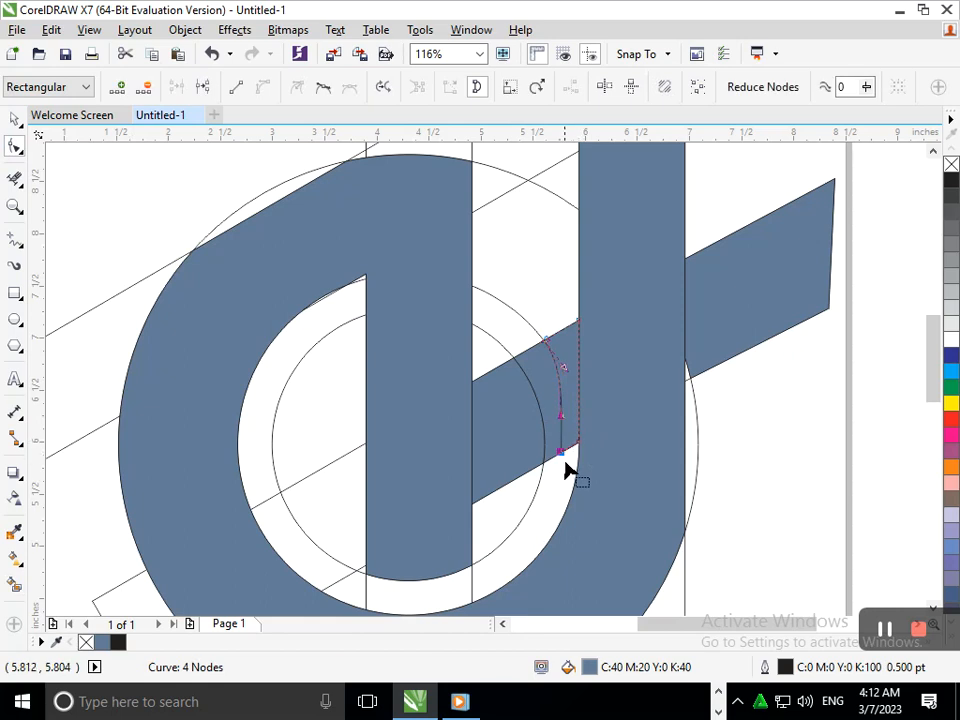
pyautogui.press('Delete')
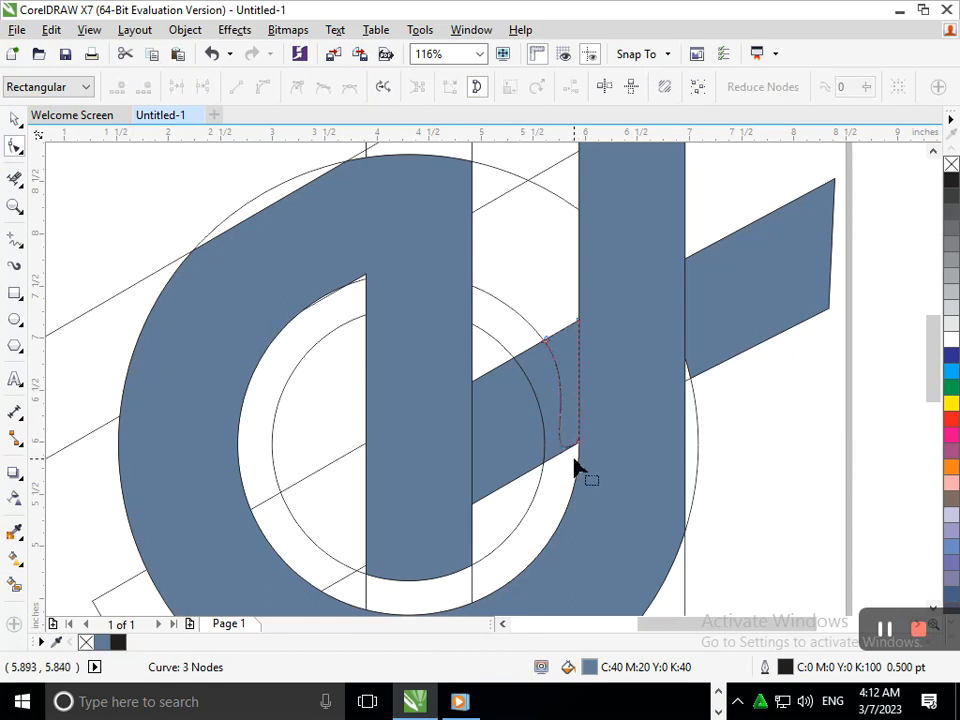
pyautogui.hotkey('ctrl', 'z')
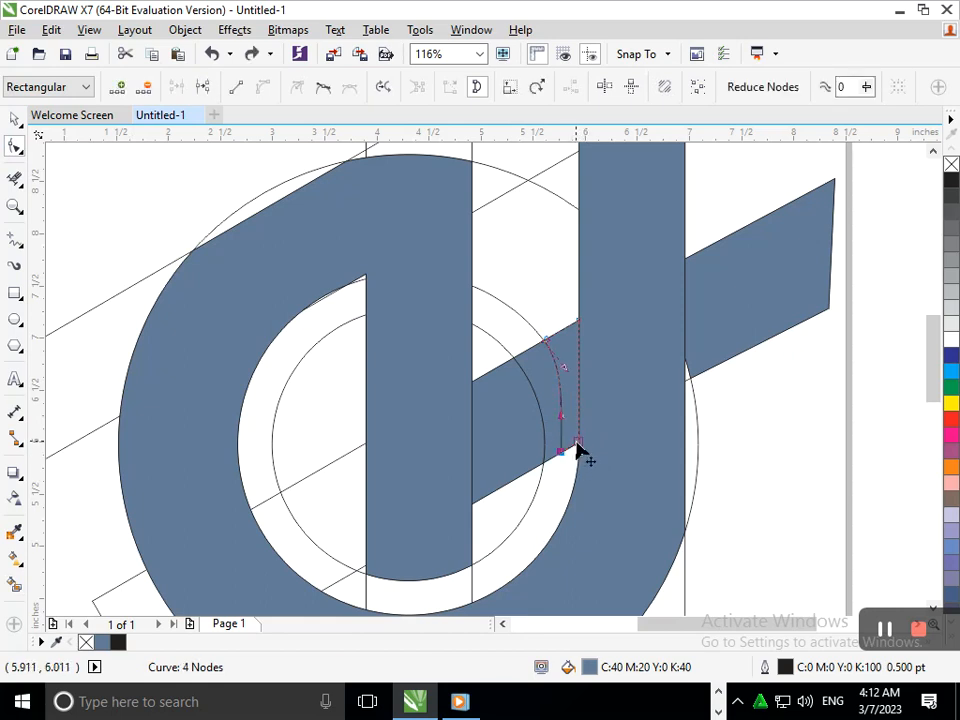
pyautogui.moveTo(578, 454); pyautogui.dragTo(561, 462)
pyautogui.moveTo(579, 324); pyautogui.dragTo(560, 330)
pyautogui.scroll(3, 600, 388)
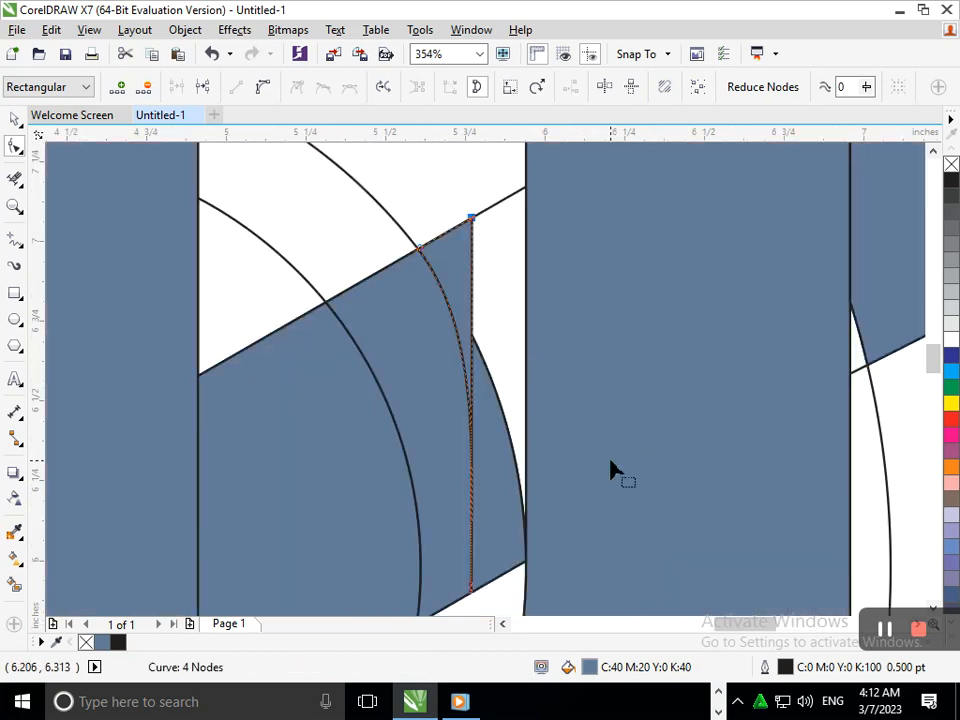
# Remove the filled curved piece crossing the gap and Smart Fill the area between the small inner circle and the new vertical edge in blue-grey.
pyautogui.click(14, 178)
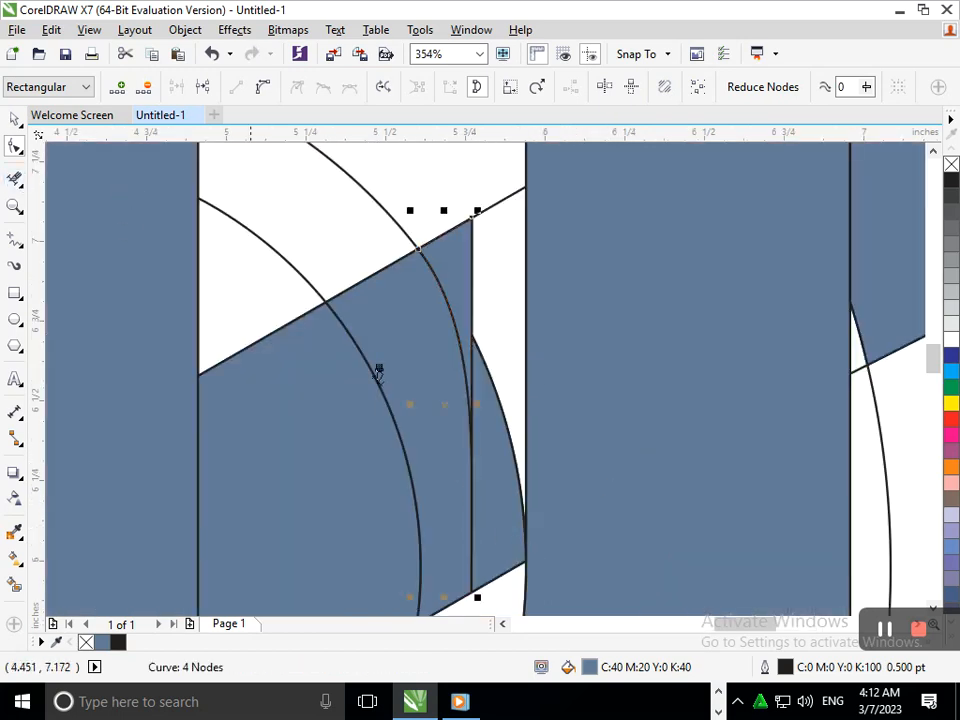
pyautogui.click(503, 411)
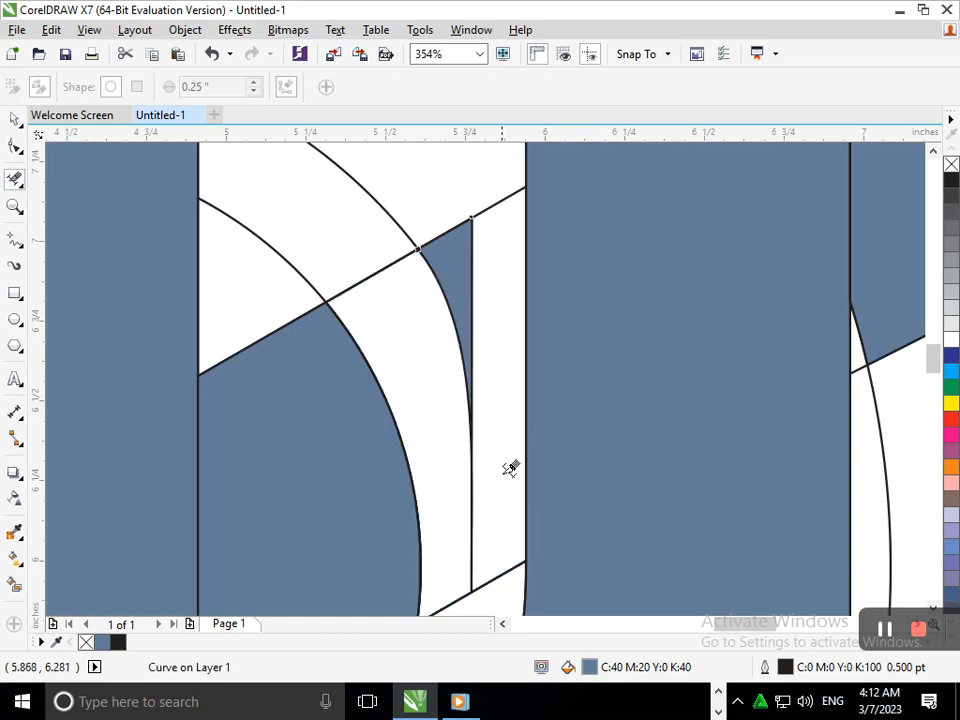
pyautogui.click(14, 585)
pyautogui.click(454, 459)
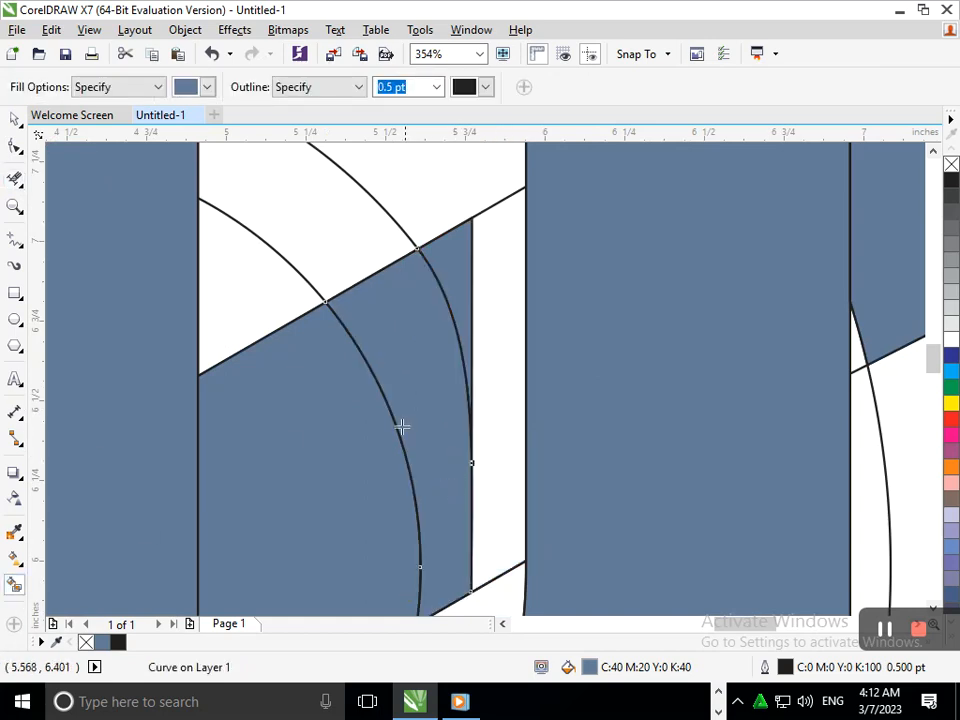
pyautogui.scroll(-3, 395, 341)
pyautogui.scroll(-4, 428, 340)
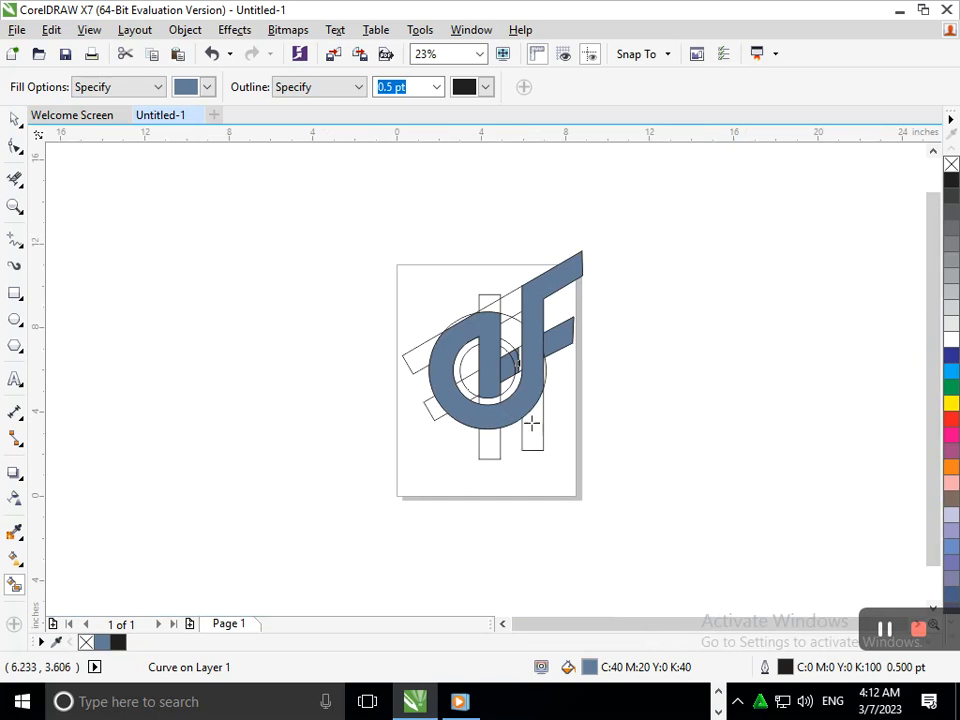
# Nudge the lower outer nodes of the newly filled inner piece slightly inward, keeping them near the slanted bar's lower edge.
pyautogui.scroll(4, 532, 380)
pyautogui.moveTo(525, 279); pyautogui.dragTo(660, 482)
pyautogui.click(14, 148)
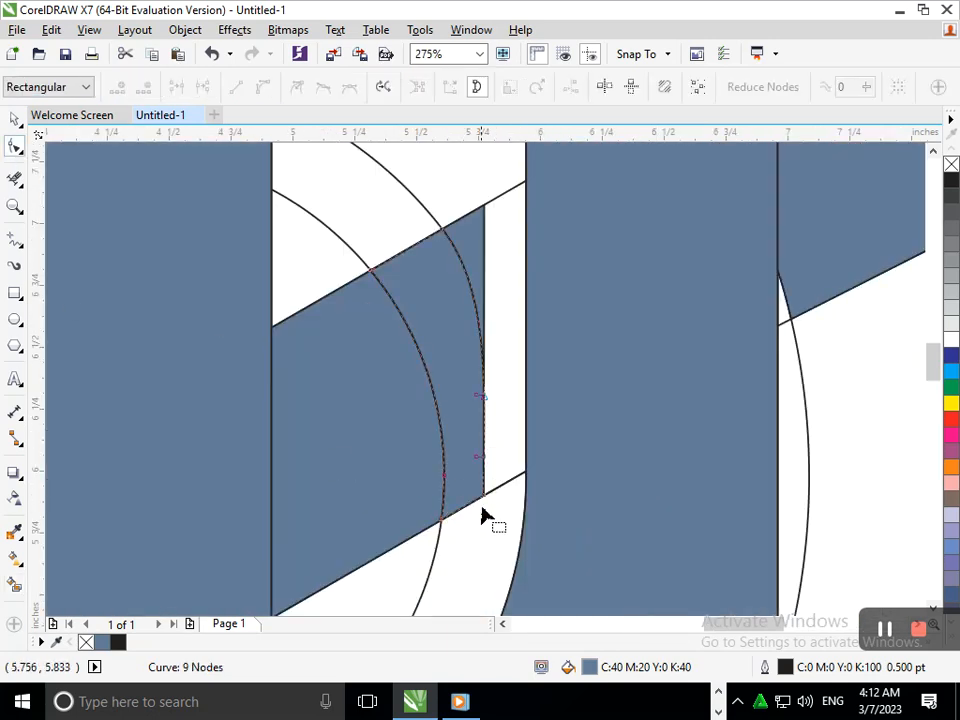
pyautogui.moveTo(485, 497); pyautogui.dragTo(458, 362)
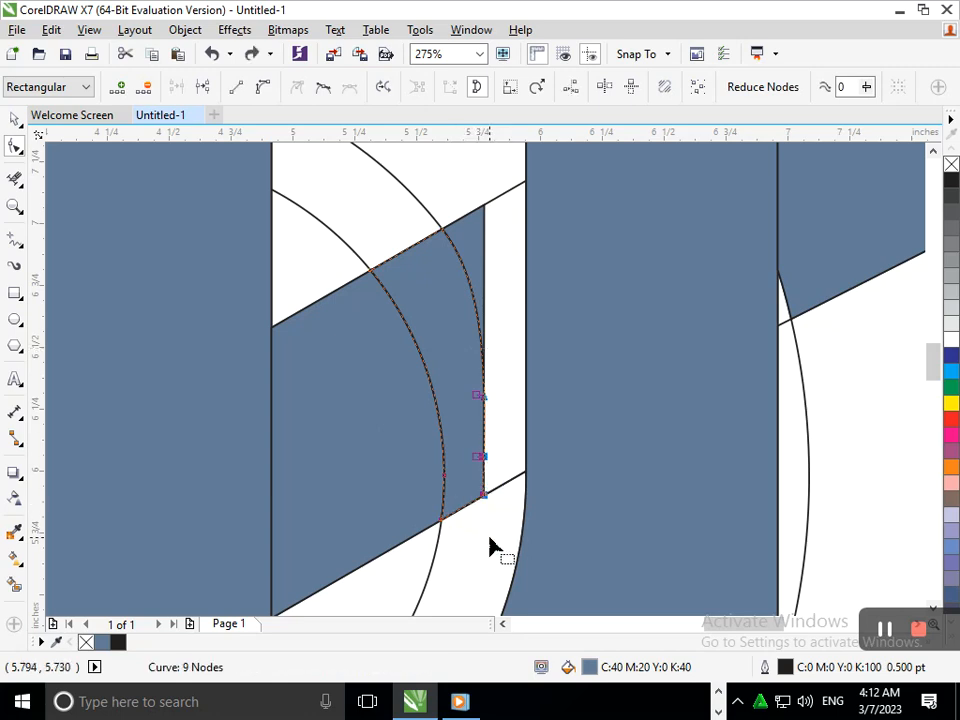
pyautogui.press('Left')
pyautogui.press('Left')
pyautogui.press('Left')
pyautogui.press('Left')
pyautogui.press('Left')
pyautogui.press('Left')
pyautogui.press('Left')
pyautogui.press('Left')
pyautogui.press('Left')
pyautogui.press('Left')
pyautogui.press('Left')
pyautogui.press('Left')
pyautogui.press('Left')
pyautogui.press('Down')
pyautogui.press('Down')
pyautogui.press('Down')
pyautogui.press('Down')
pyautogui.press('Down')
pyautogui.press('Down')
pyautogui.press('Down')
pyautogui.press('Down')
pyautogui.press('Down')
pyautogui.press('Right')
pyautogui.press('Right')
pyautogui.press('Right')
pyautogui.press('Right')
pyautogui.press('Right')
pyautogui.press('Right')
pyautogui.press('Right')
pyautogui.press('Right')
pyautogui.press('Up')
pyautogui.press('Up')
pyautogui.press('Up')
pyautogui.press('Up')
pyautogui.press('Up')
pyautogui.press('Up')
pyautogui.press('Up')
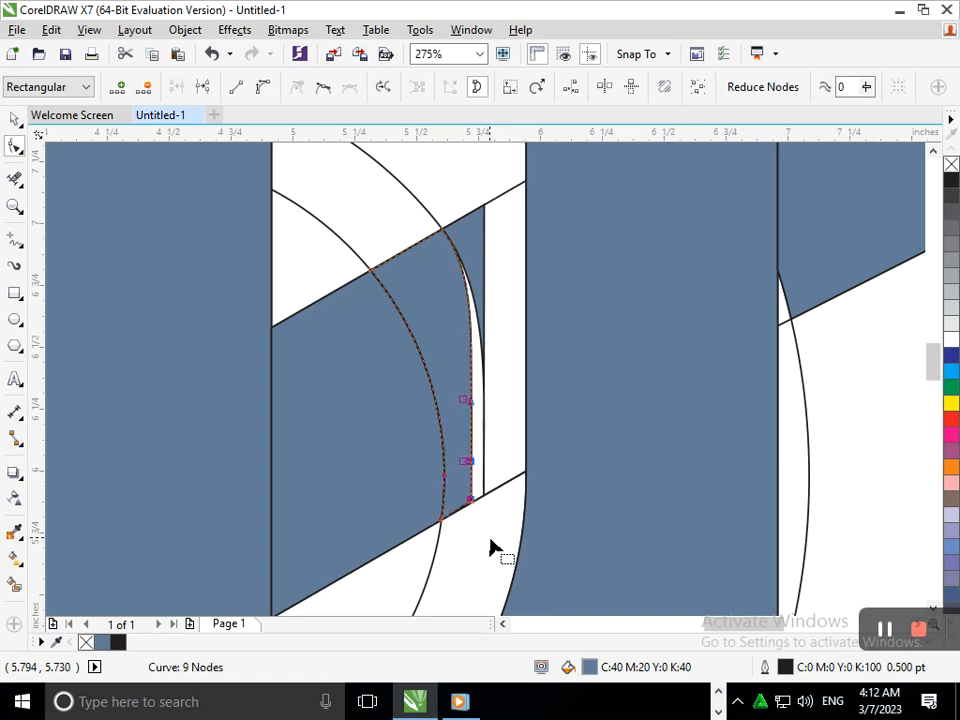
pyautogui.click(468, 242)
pyautogui.click(491, 400)
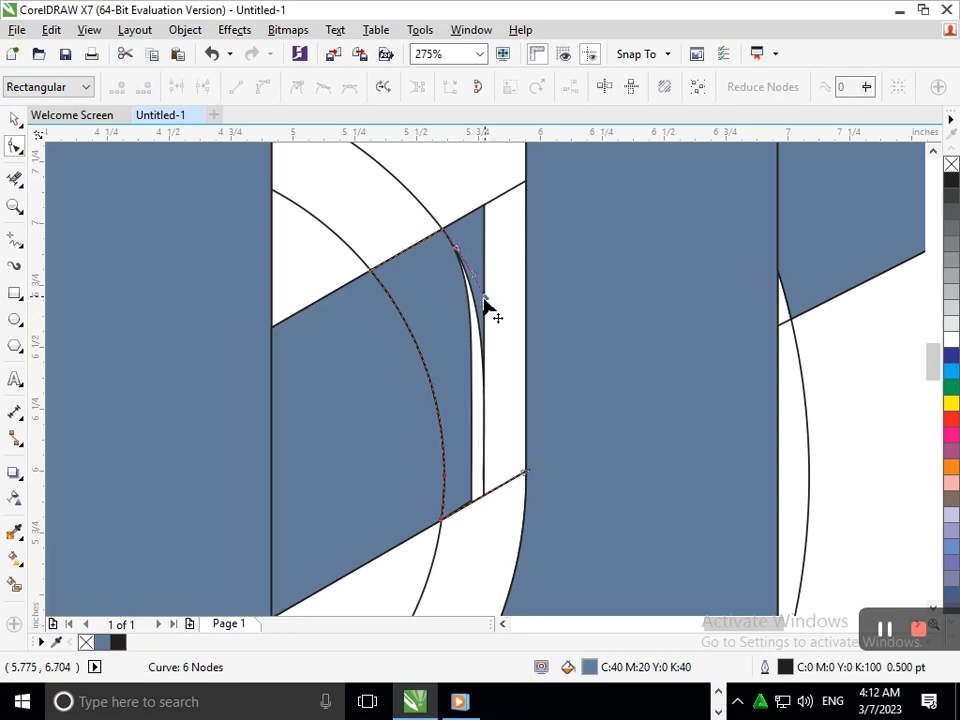
pyautogui.moveTo(484, 305); pyautogui.dragTo(465, 336)
pyautogui.hotkey('ctrl', 'z')
pyautogui.click(479, 221)
pyautogui.moveTo(484, 210); pyautogui.dragTo(439, 234)
pyautogui.moveTo(482, 499); pyautogui.dragTo(470, 500)
pyautogui.hotkey('ctrl', 'z')
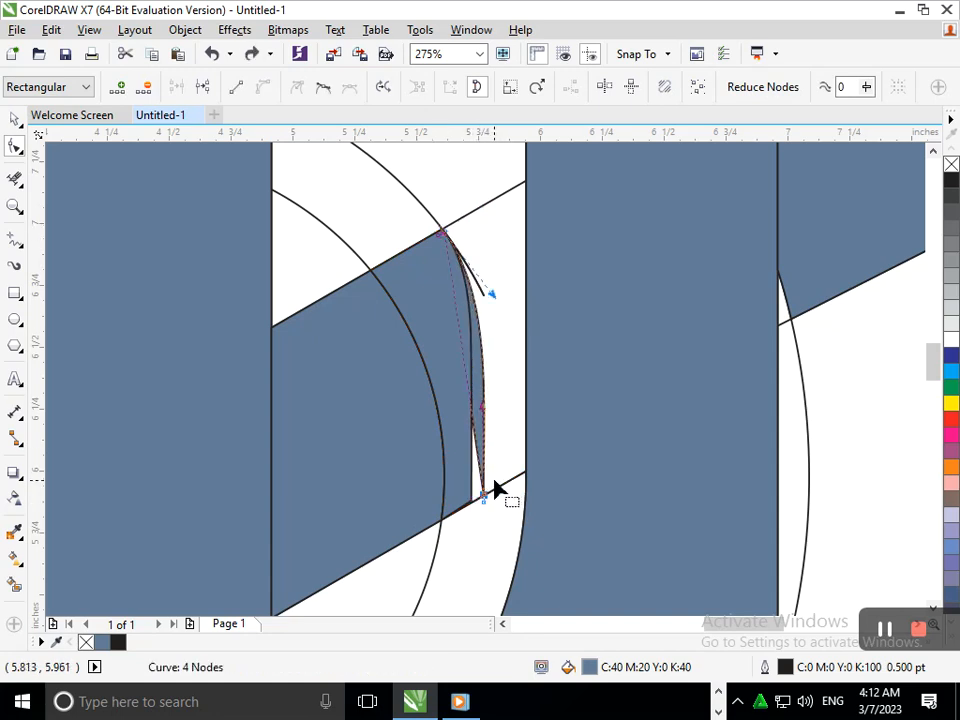
pyautogui.hotkey('ctrl', 'z')
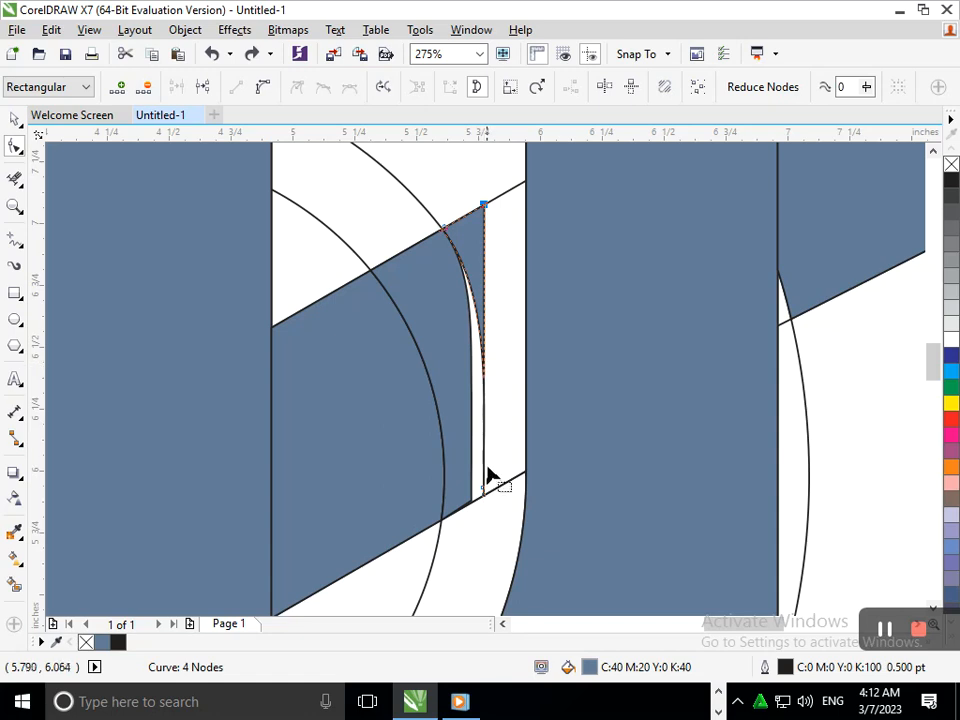
pyautogui.moveTo(484, 493)
pyautogui.mouseDown()
pyautogui.moveTo(474, 534)
pyautogui.moveTo(484, 490)
pyautogui.mouseUp()
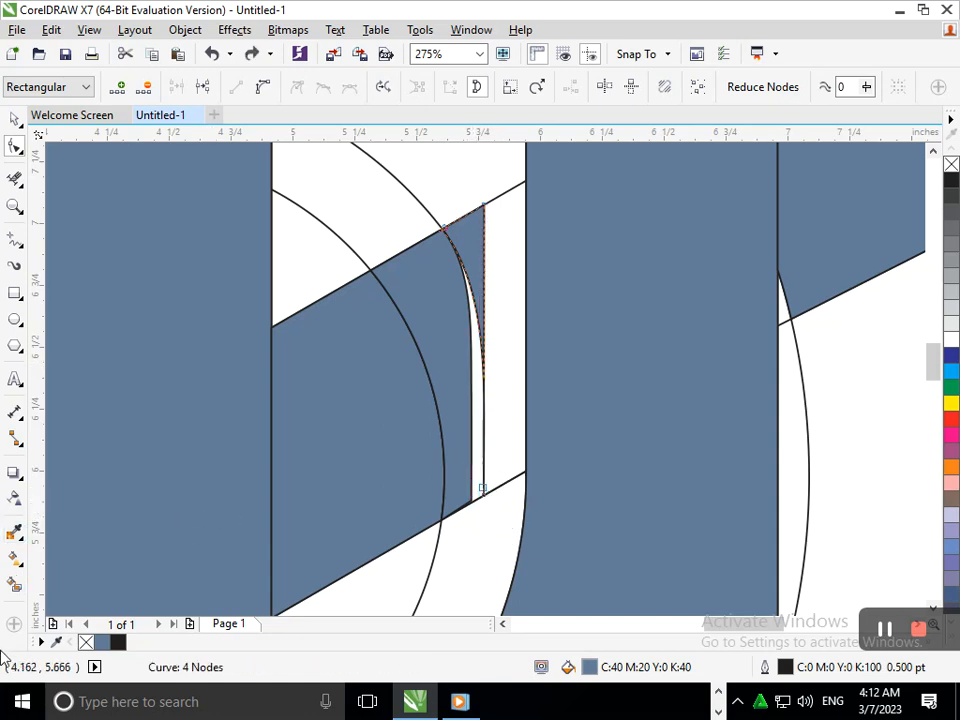
# Smart Fill the thin sliver between the nudged piece and the inner slanted bar's vertical edge in blue-grey.
pyautogui.click(14, 584)
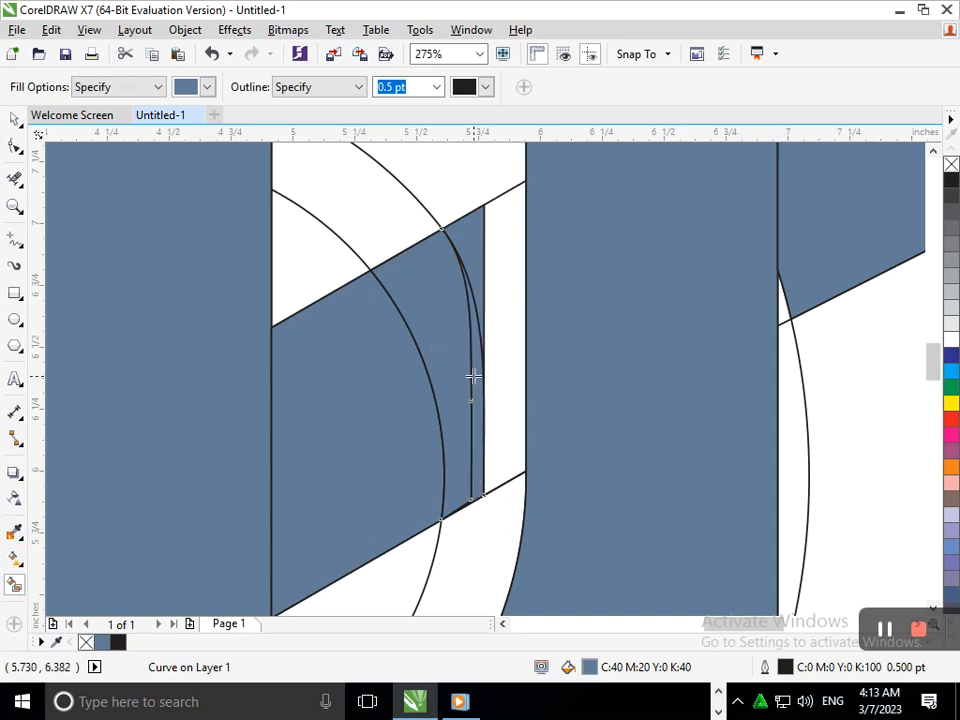
pyautogui.scroll(-3, 470, 395)
pyautogui.scroll(-6, 505, 413)
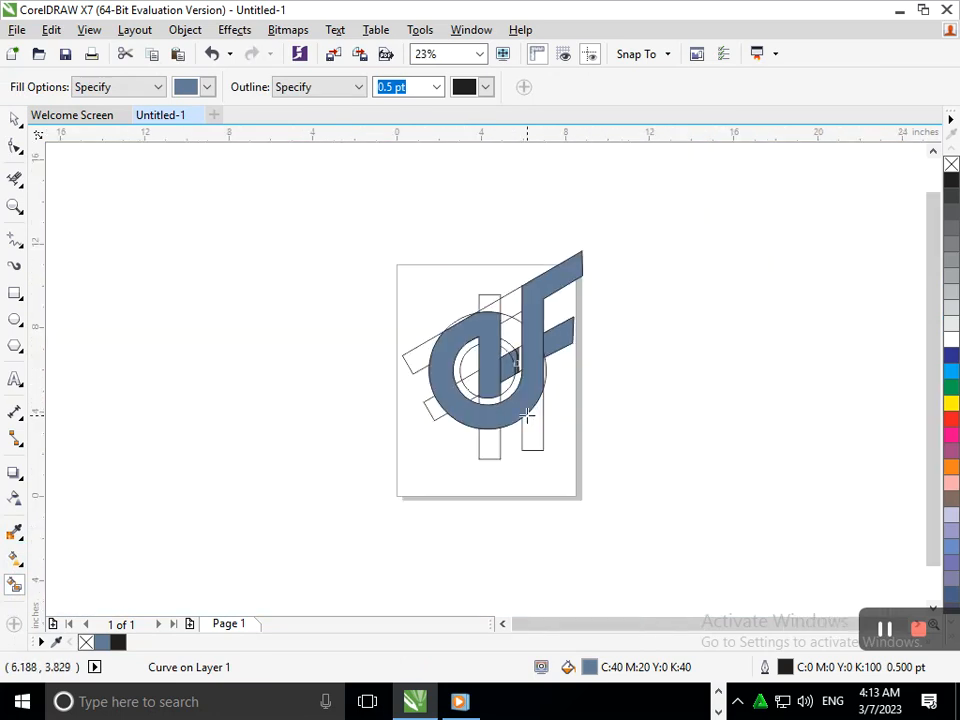
pyautogui.scroll(3, 590, 385)
pyautogui.scroll(4, 355, 372)
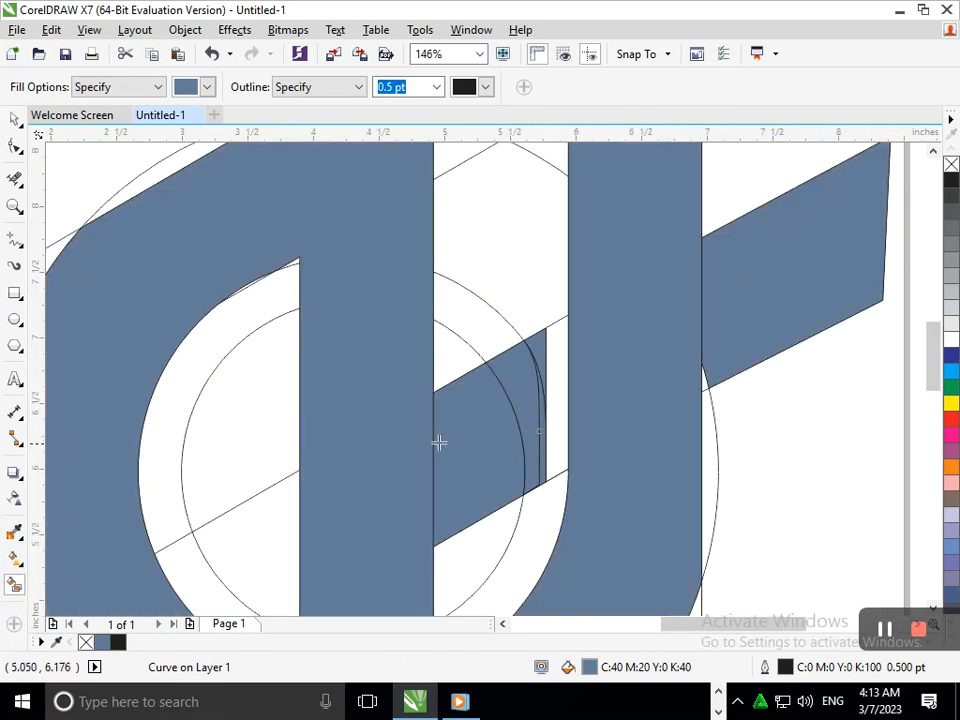
pyautogui.scroll(-4, 359, 429)
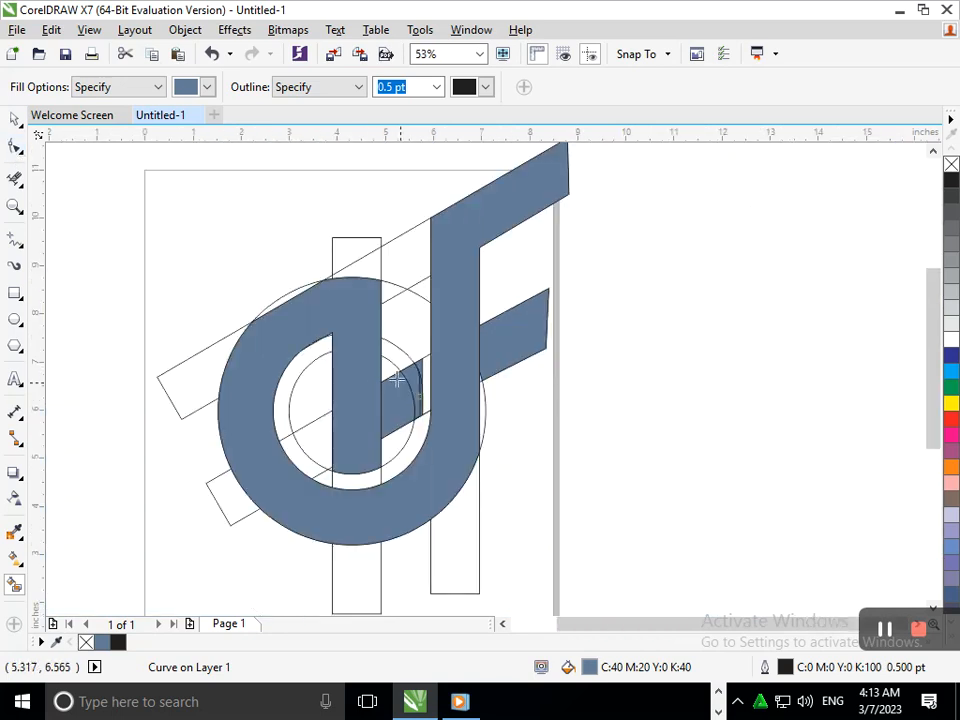
pyautogui.scroll(-3, 343, 338)
# Smart Fill the circular segment at the ring's upper left and the small piece where the lower arm meets the vertical bar, and deselect.
pyautogui.scroll(10, 476, 379)
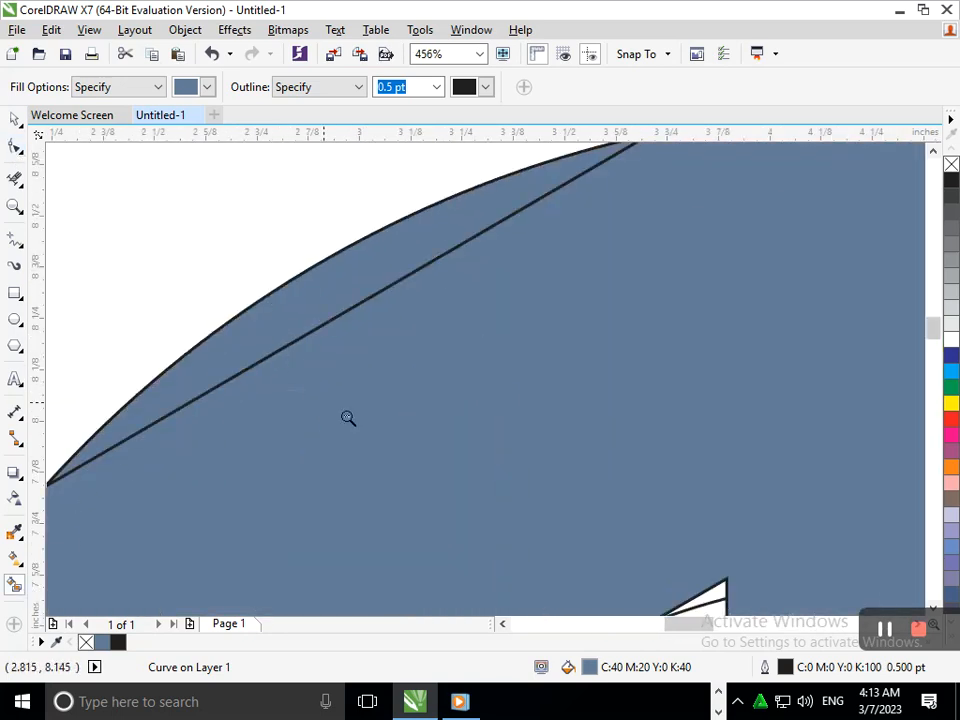
pyautogui.scroll(-12, 280, 364)
pyautogui.scroll(6, 568, 410)
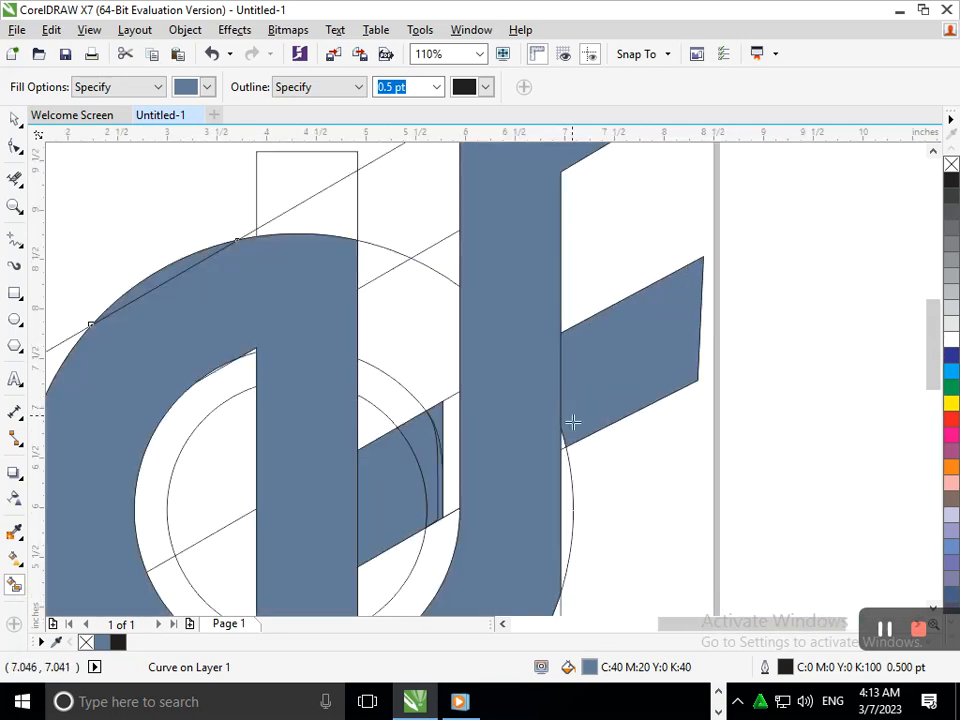
pyautogui.moveTo(618, 479); pyautogui.dragTo(618, 479)
pyautogui.scroll(-13, 354, 315)
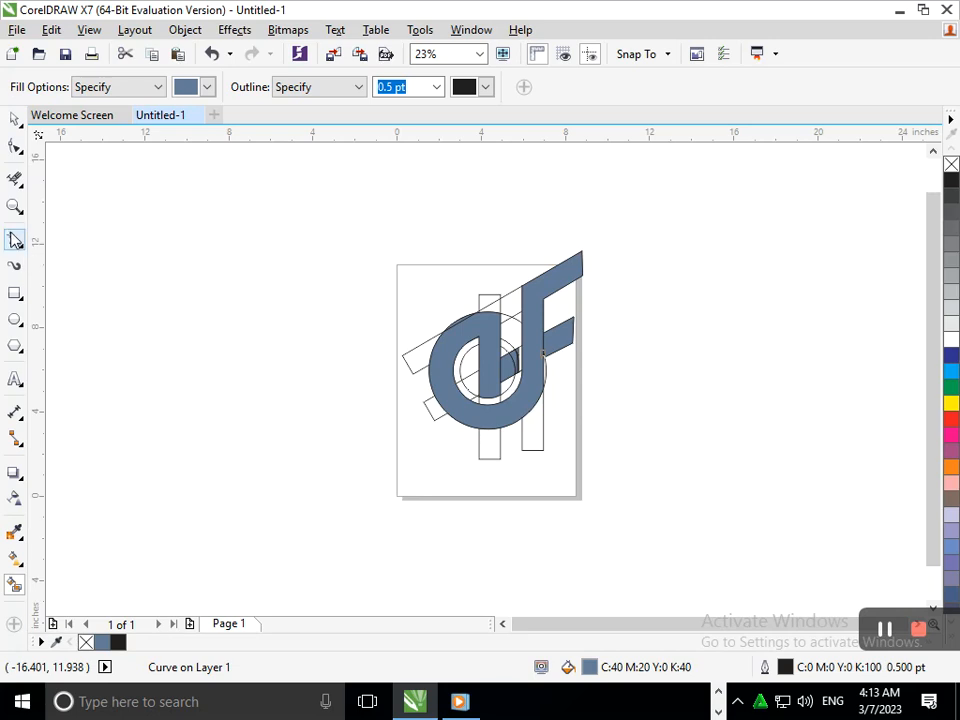
pyautogui.click(14, 119)
pyautogui.click(385, 402)
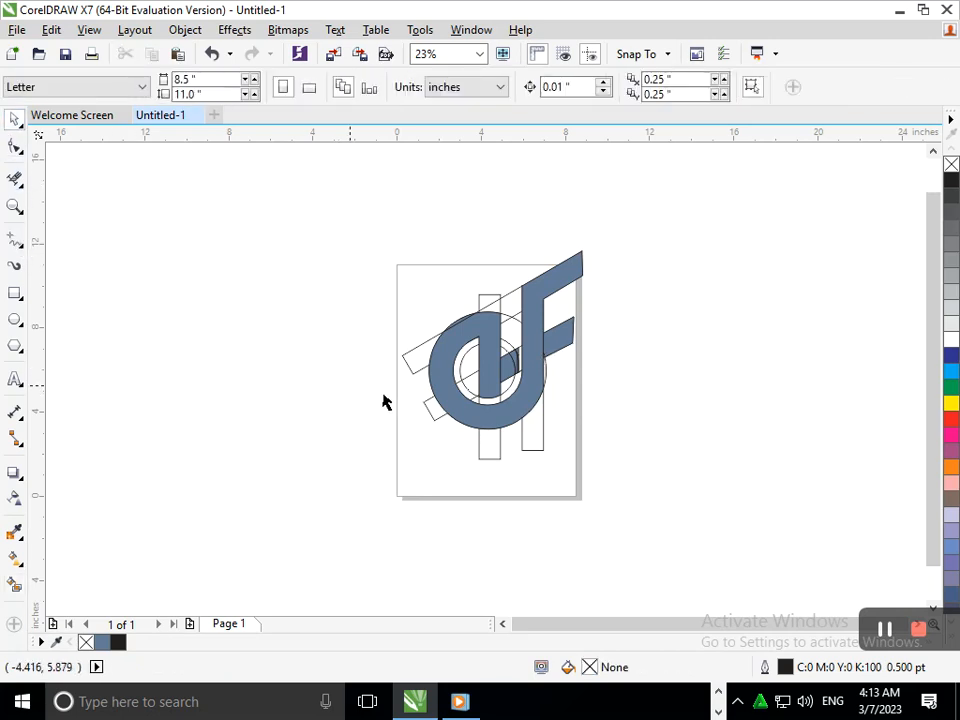
# Smart Fill the narrow arc segment between the right vertical bar and the outer circle, below the lower arm, in blue-grey.
pyautogui.scroll(6, 555, 406)
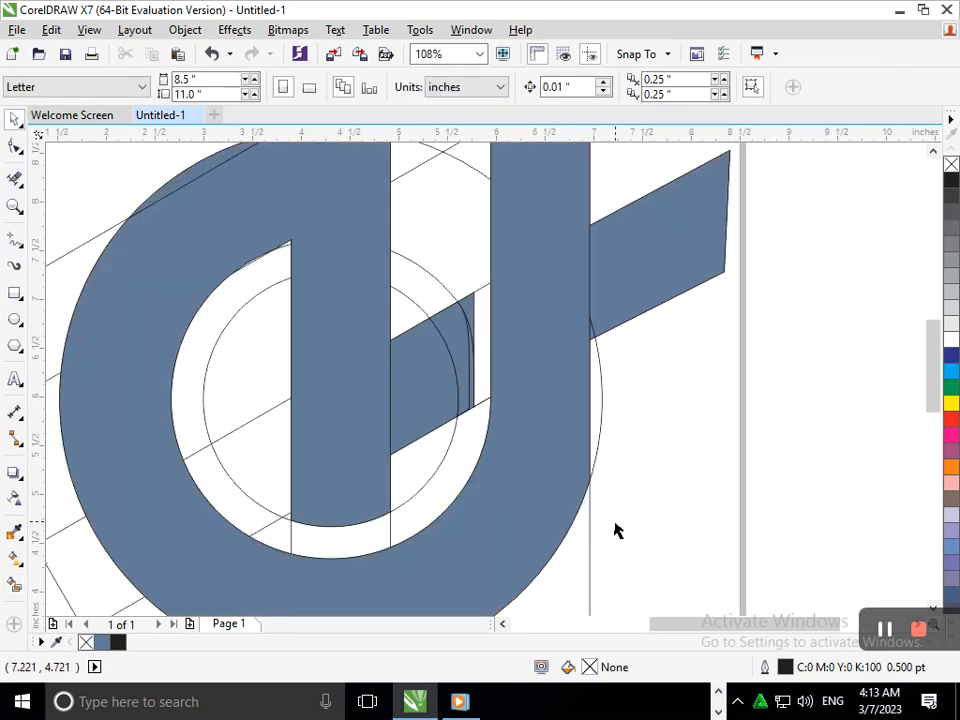
pyautogui.scroll(4, 692, 491)
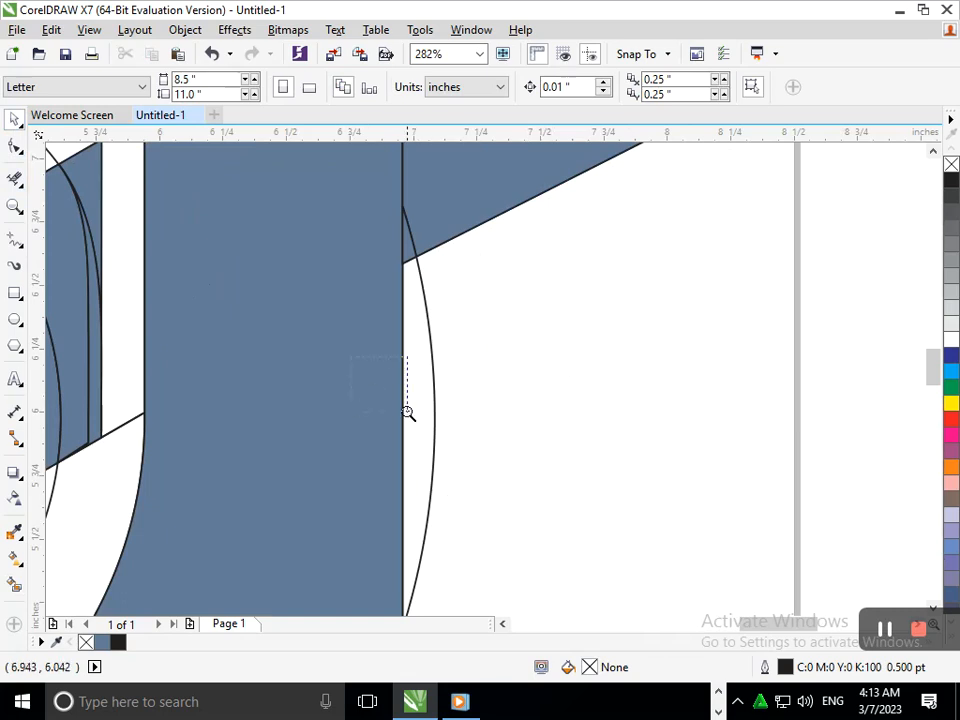
pyautogui.scroll(-4, 407, 410)
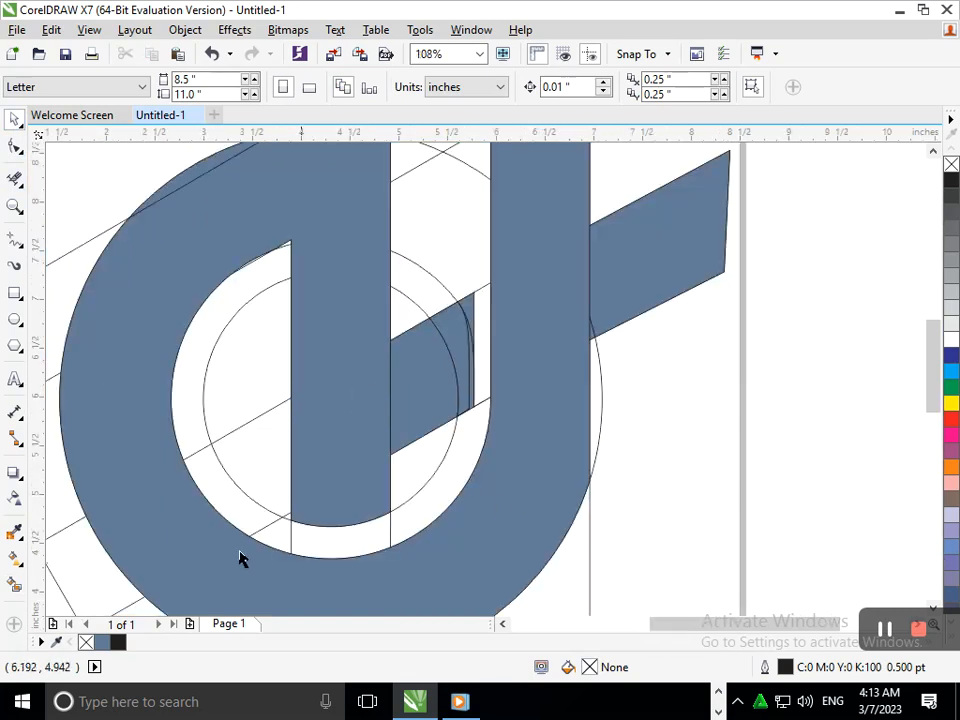
pyautogui.click(13, 583)
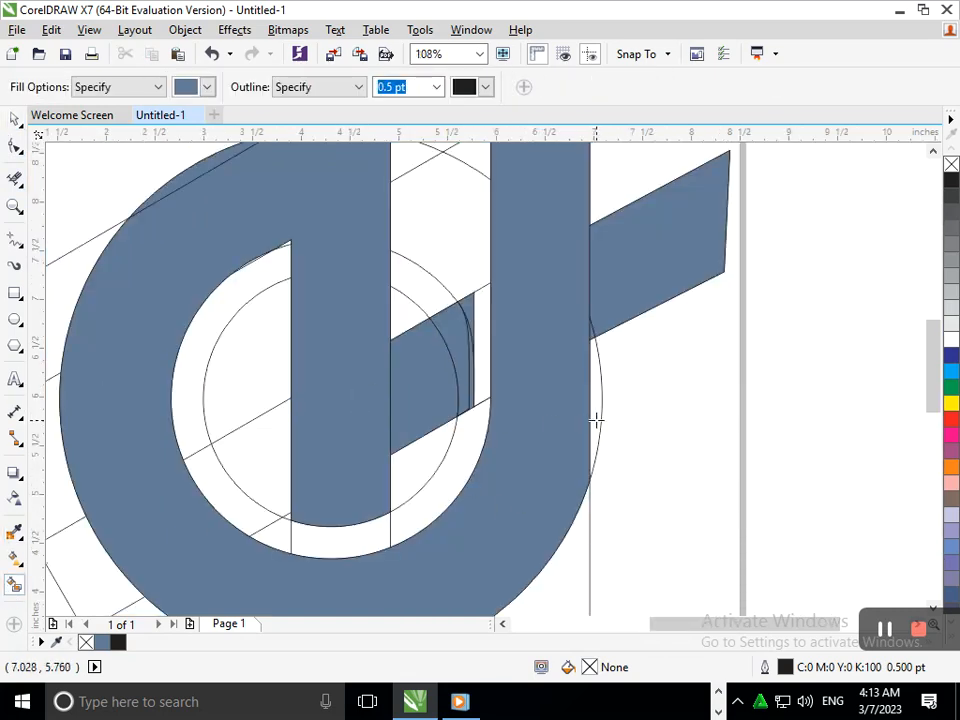
pyautogui.click(472, 410)
pyautogui.scroll(-6, 534, 459)
pyautogui.scroll(5, 559, 394)
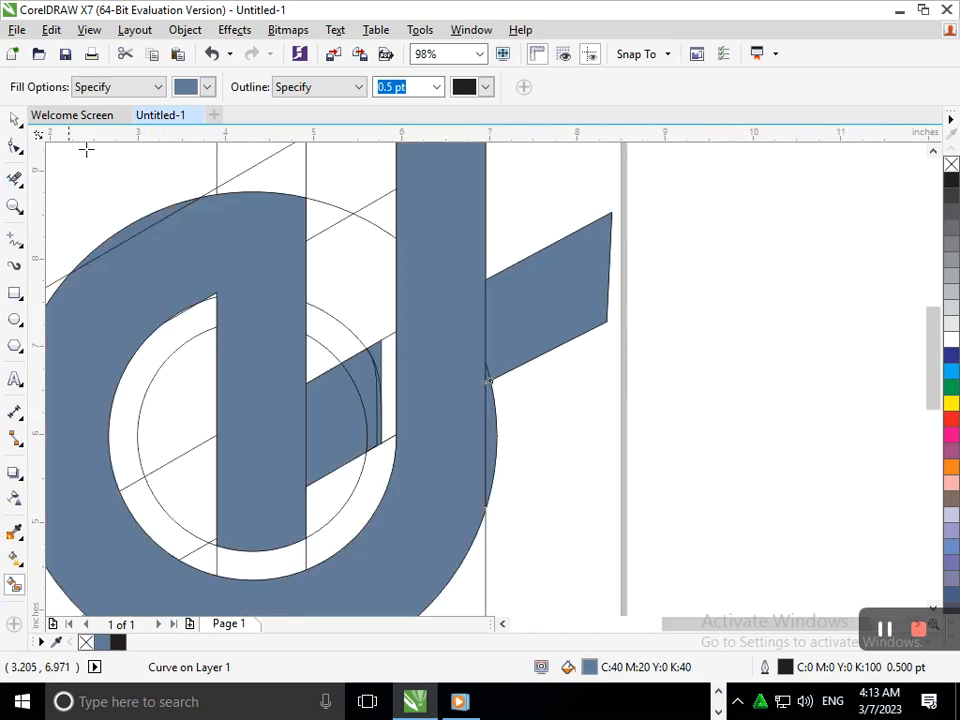
# Move the right vertical bar's outline slightly outward to an X position of 6.55 in.
pyautogui.click(15, 119)
pyautogui.click(598, 489)
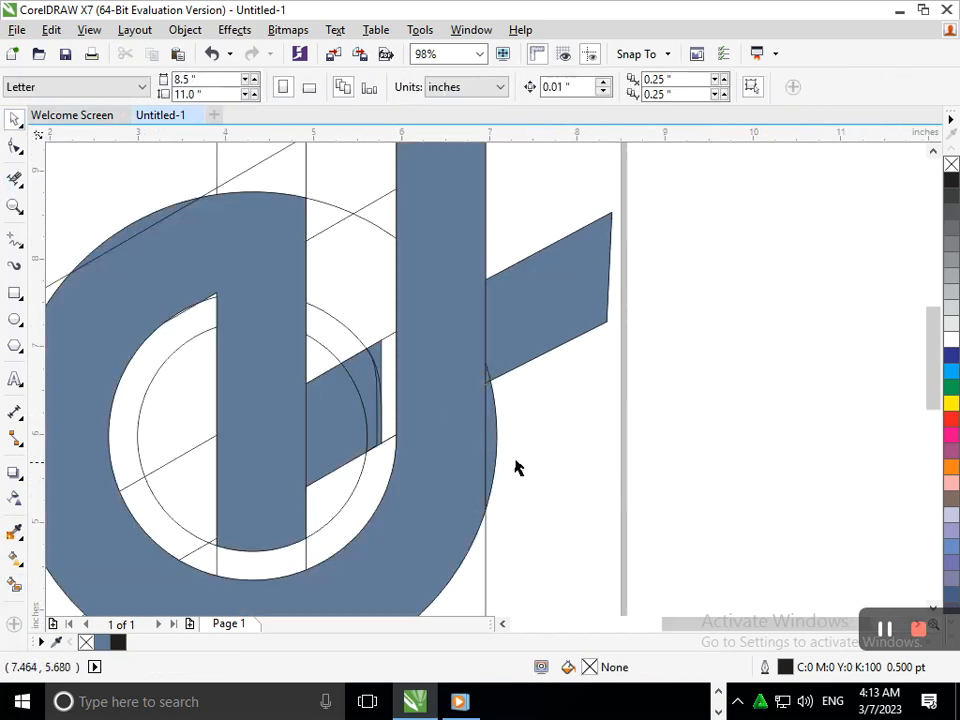
pyautogui.click(489, 561)
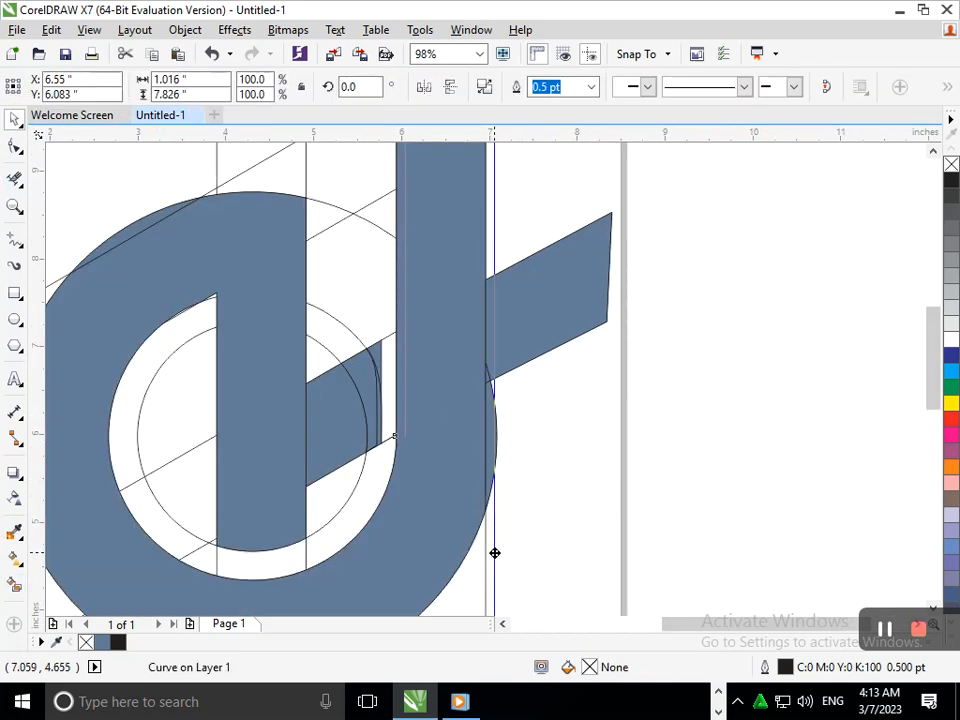
pyautogui.scroll(-5, 437, 415)
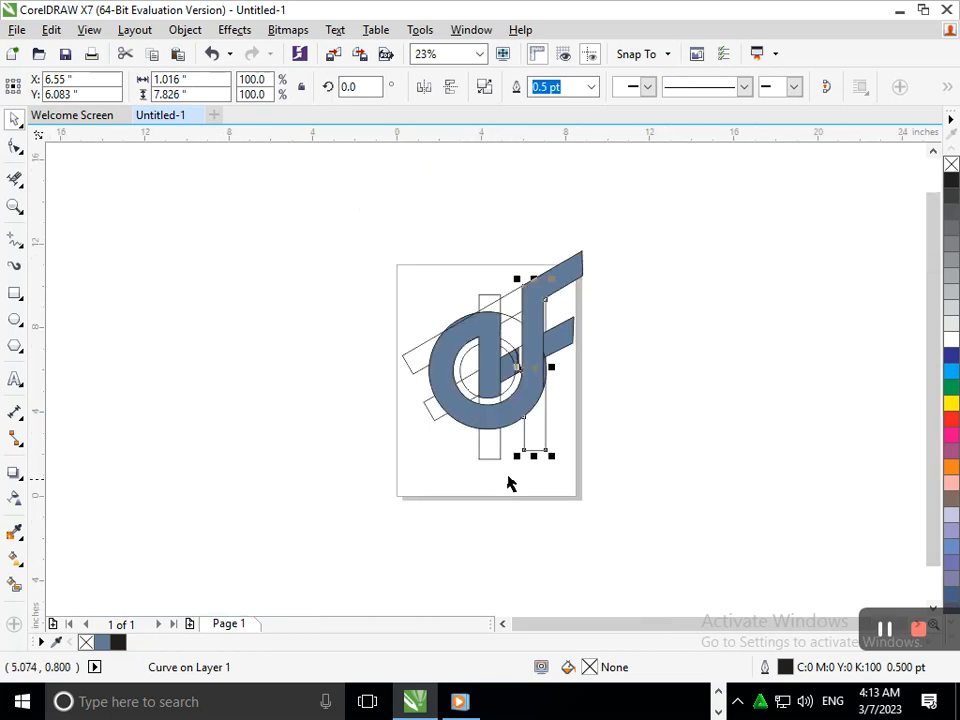
# Smart Fill the small sliver under the lower arm between the outer circle and the shifted bar edge in blue-grey.
pyautogui.click(14, 586)
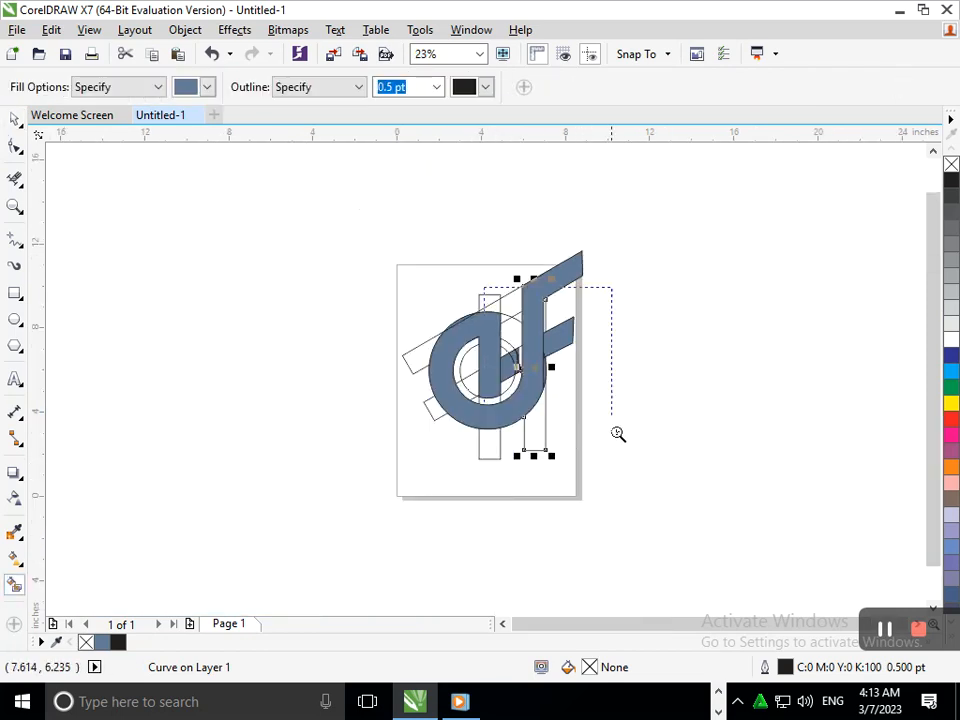
pyautogui.scroll(9, 589, 396)
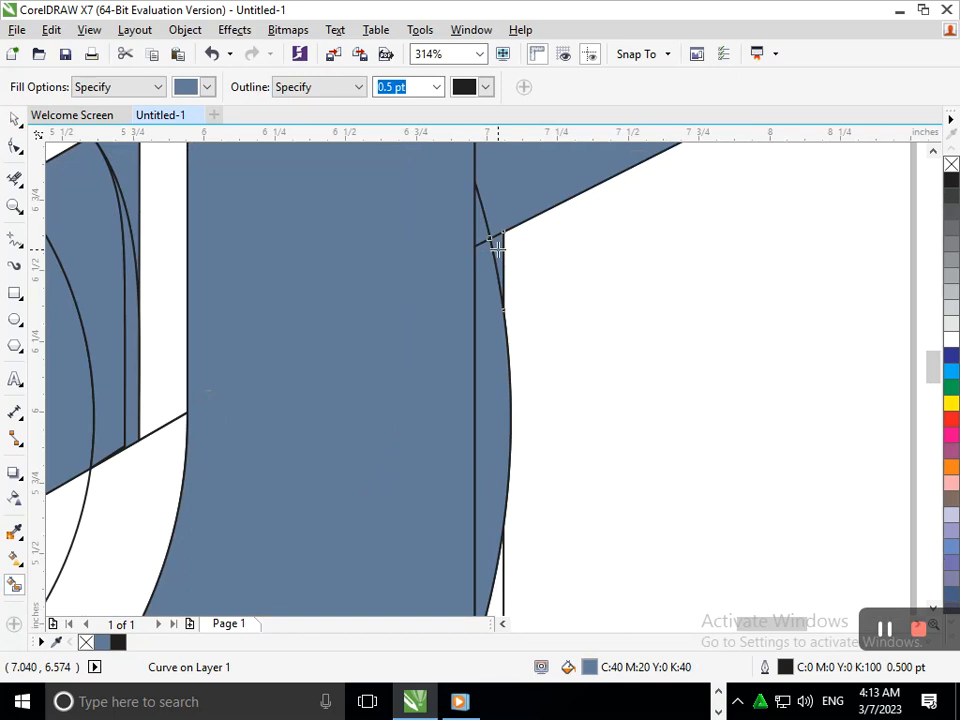
pyautogui.scroll(-5, 514, 401)
pyautogui.click(459, 250)
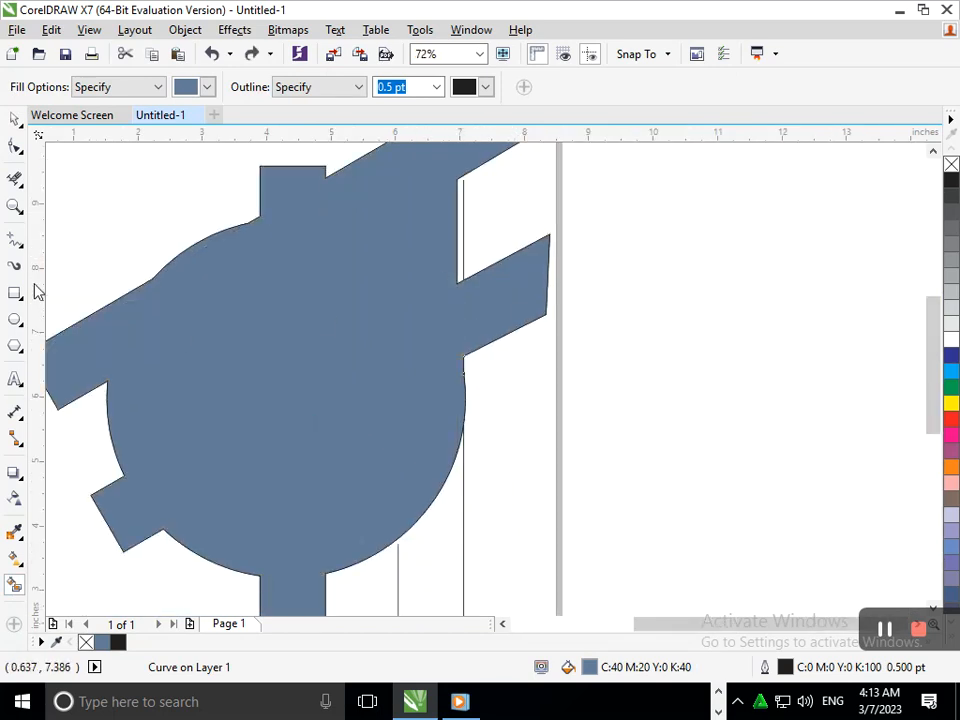
pyautogui.hotkey('ctrl', 'z')
# Drag the right vertical bar's construction outline clear of the filled logo and delete it.
pyautogui.click(15, 119)
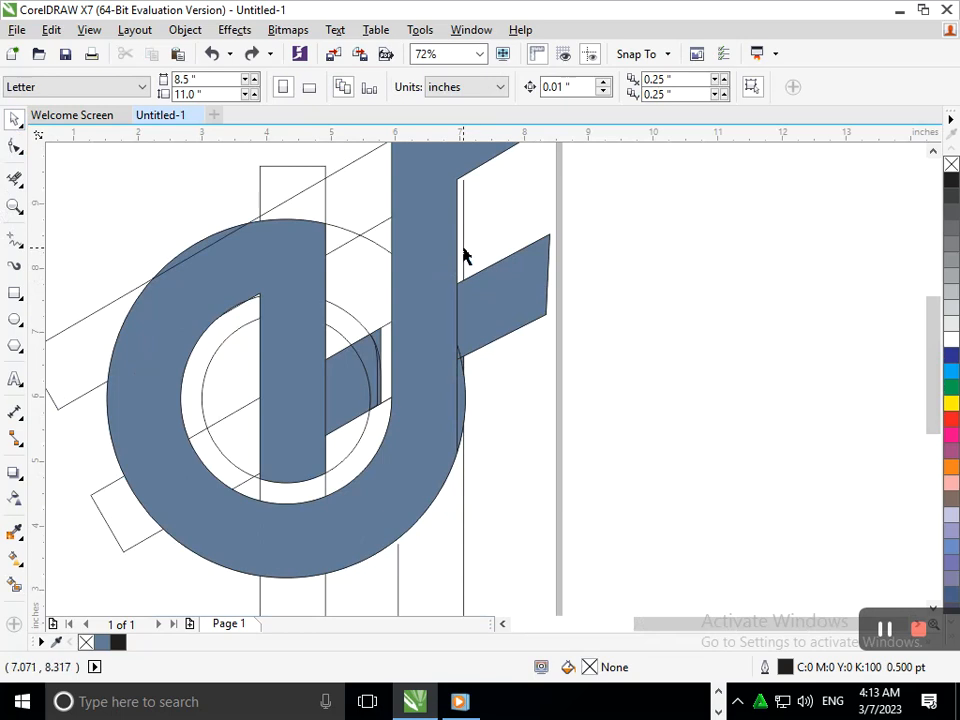
pyautogui.moveTo(463, 256); pyautogui.dragTo(634, 270)
pyautogui.hotkey('ctrl', 'z')
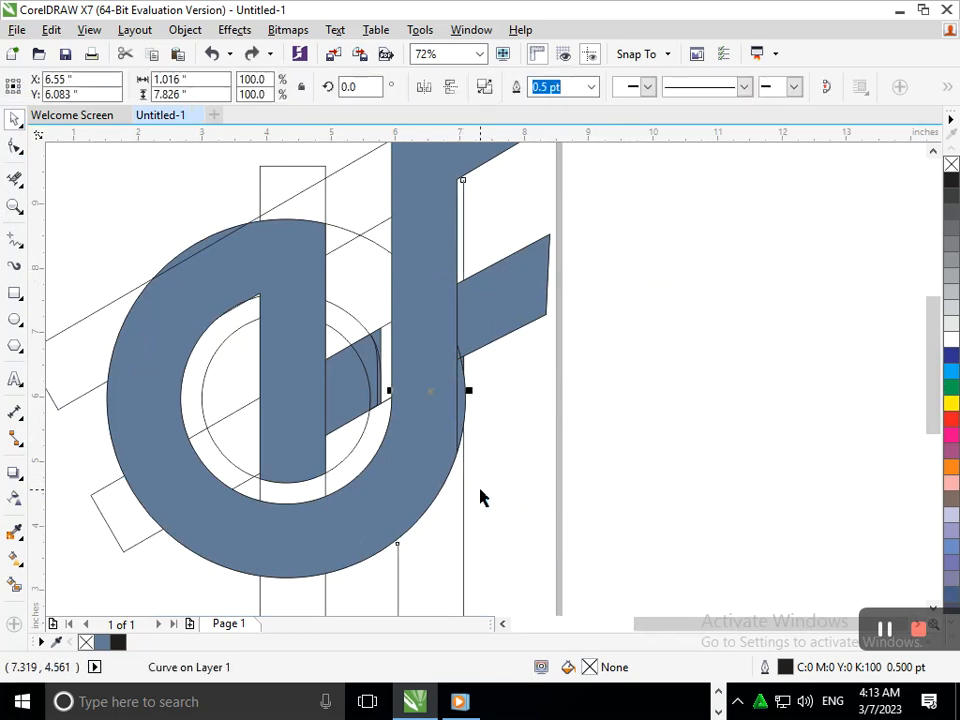
pyautogui.click(516, 413)
pyautogui.moveTo(467, 524); pyautogui.dragTo(617, 508)
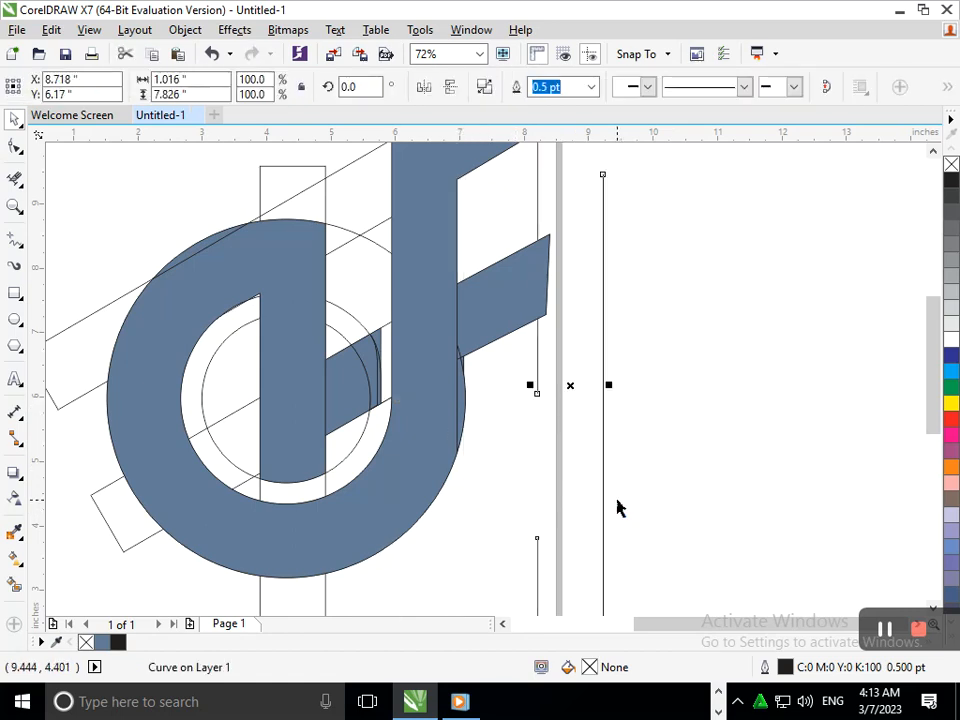
pyautogui.scroll(-3, 492, 368)
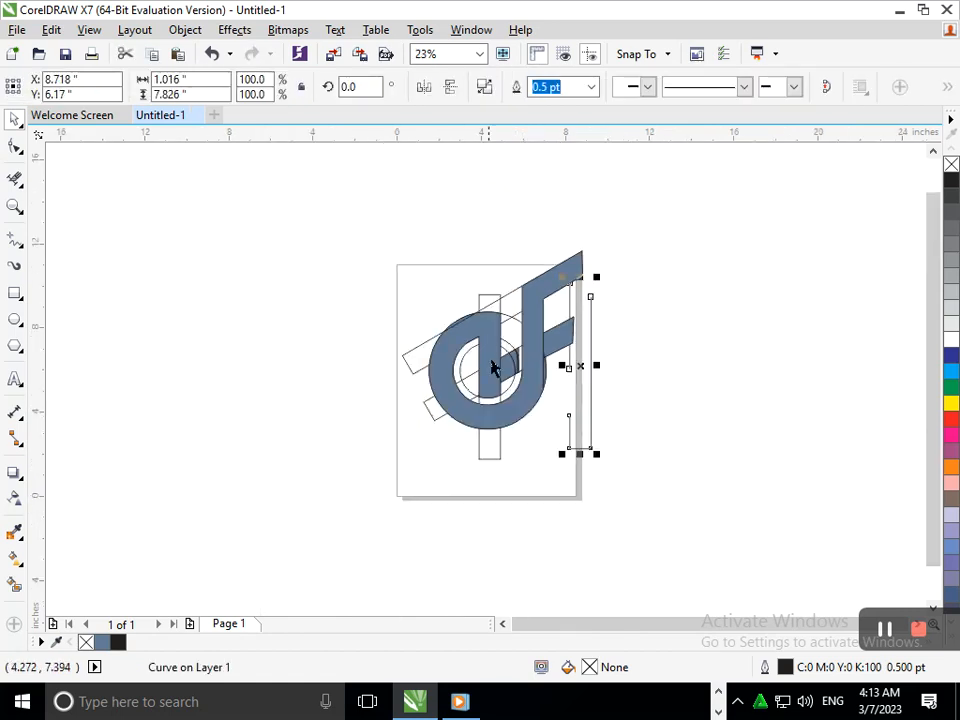
pyautogui.click(588, 482)
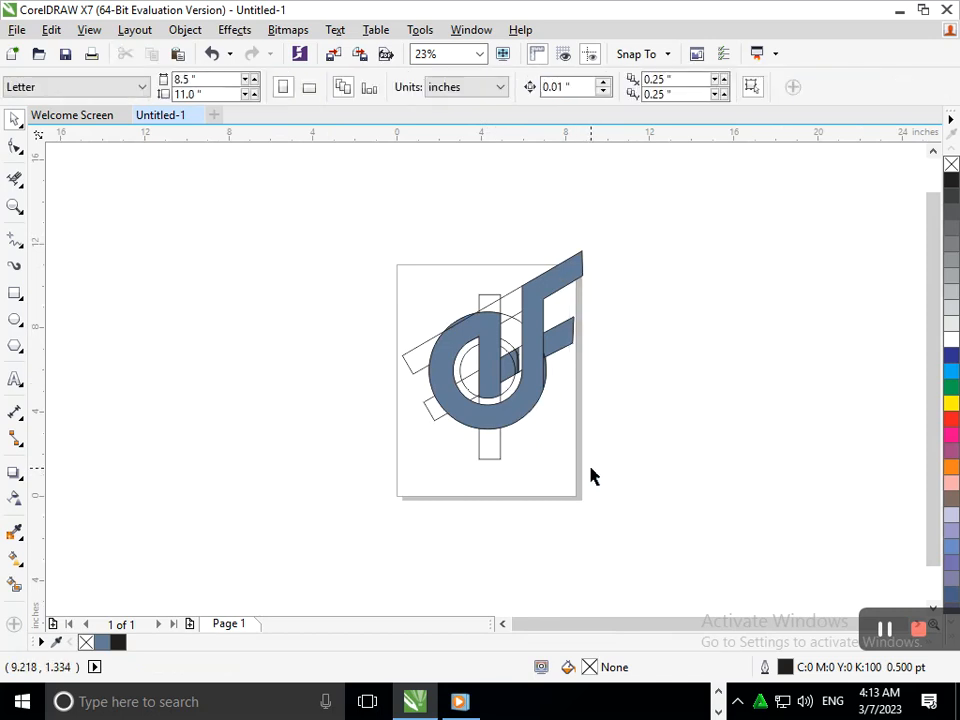
# Select all the artwork and set up a Find Wizard search for objects with a uniform color fill.
pyautogui.scroll(3, 591, 335)
pyautogui.scroll(-3, 456, 396)
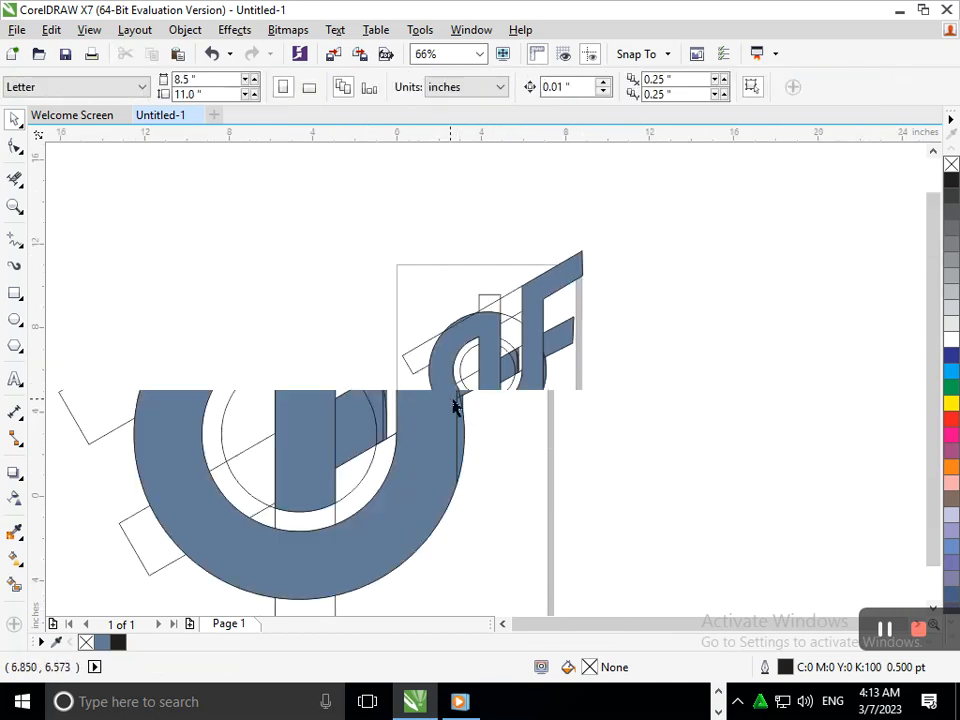
pyautogui.moveTo(671, 510); pyautogui.dragTo(300, 188)
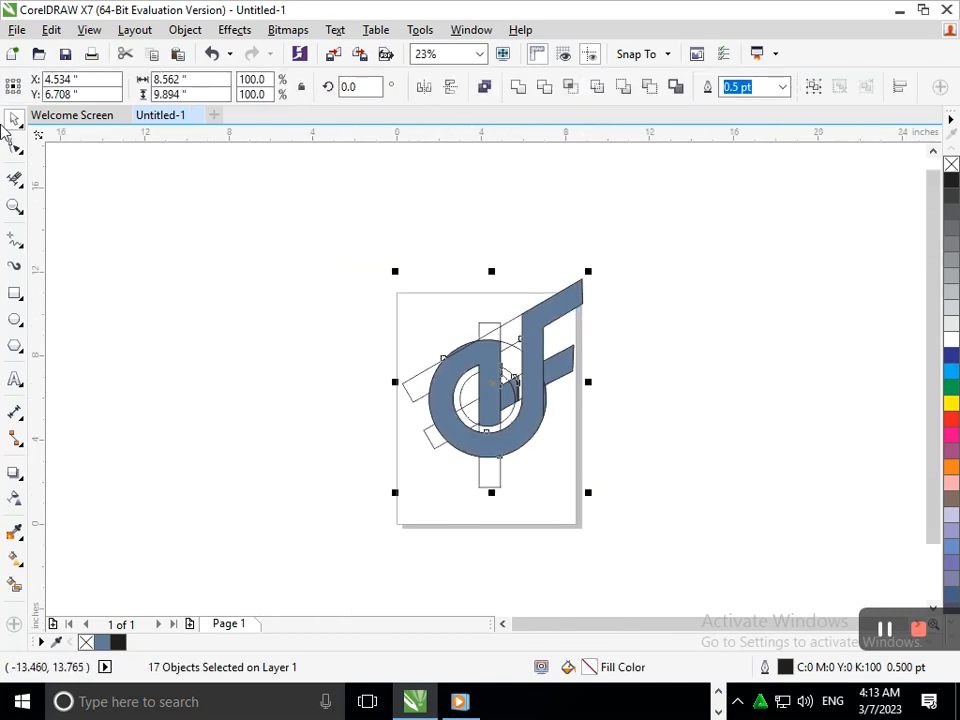
pyautogui.click(51, 30)
pyautogui.moveTo(206, 360)
pyautogui.click(343, 361)
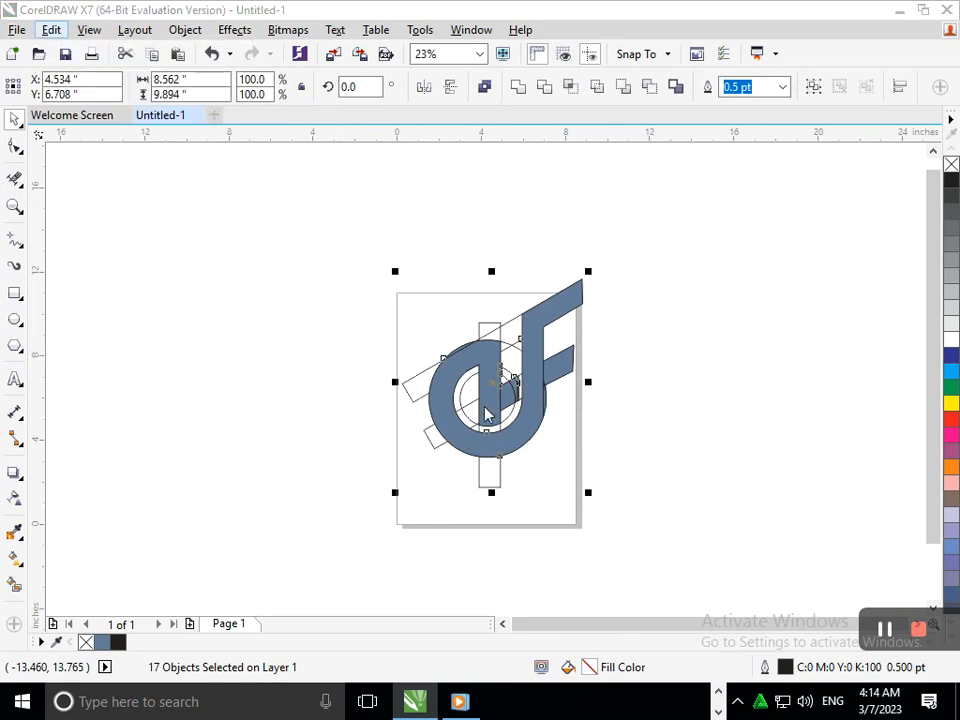
pyautogui.click(532, 513)
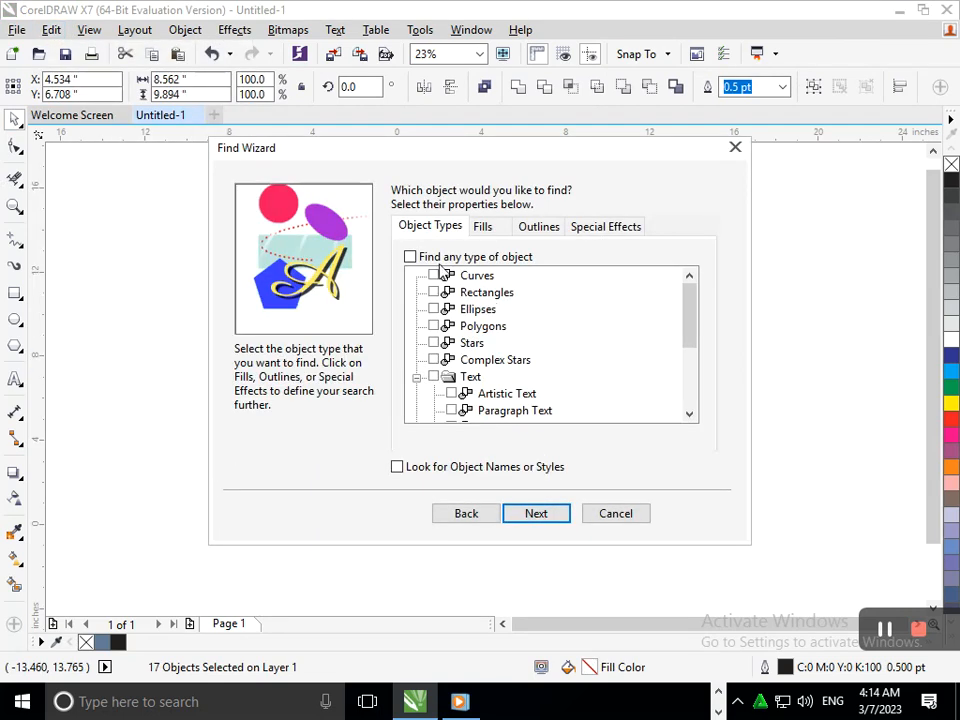
pyautogui.moveTo(424, 158); pyautogui.dragTo(816, 79)
pyautogui.click(873, 146)
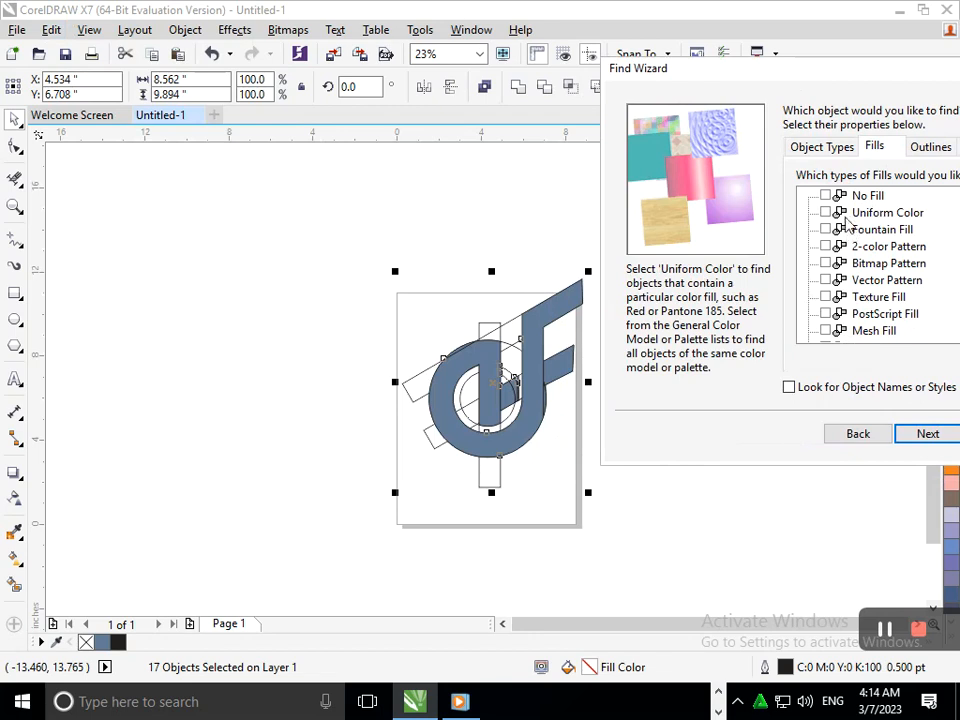
pyautogui.click(926, 434)
# Restrict the search to the logo's sampled blue-grey fill, C:40 M:20 Y:0 K:40, and select all matching objects.
pyautogui.click(682, 166)
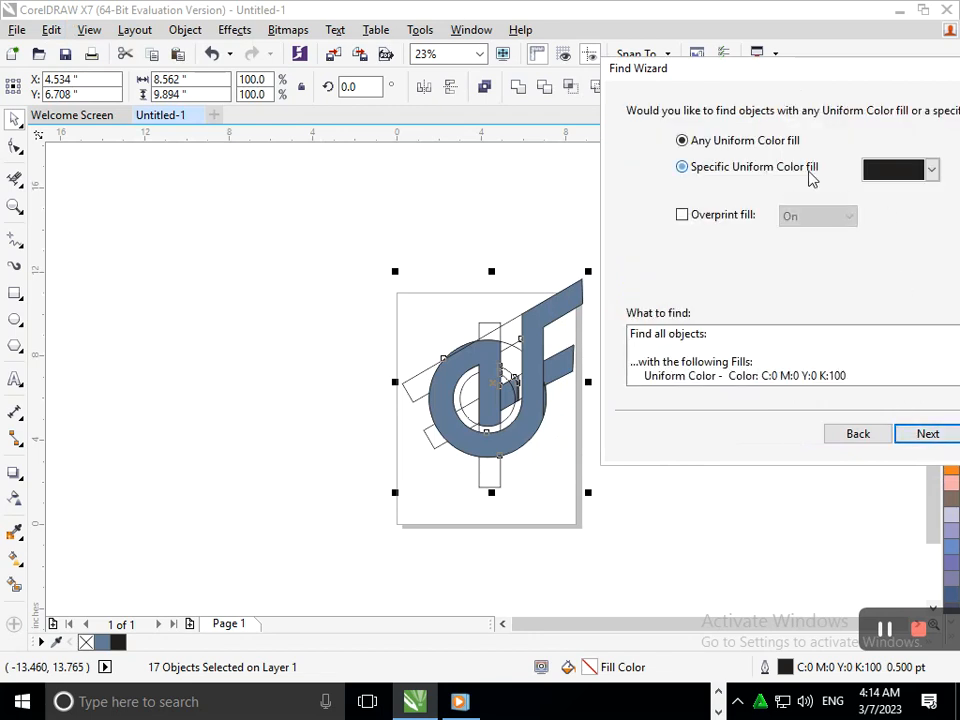
pyautogui.click(931, 169)
pyautogui.click(863, 314)
pyautogui.click(543, 336)
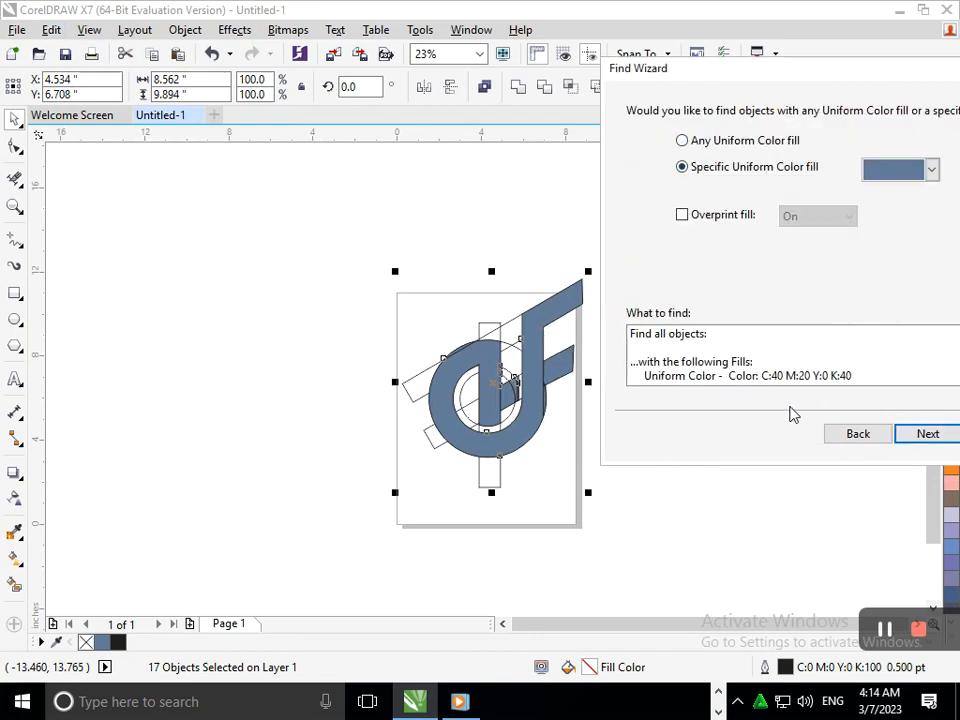
pyautogui.click(929, 434)
pyautogui.click(930, 434)
pyautogui.click(516, 353)
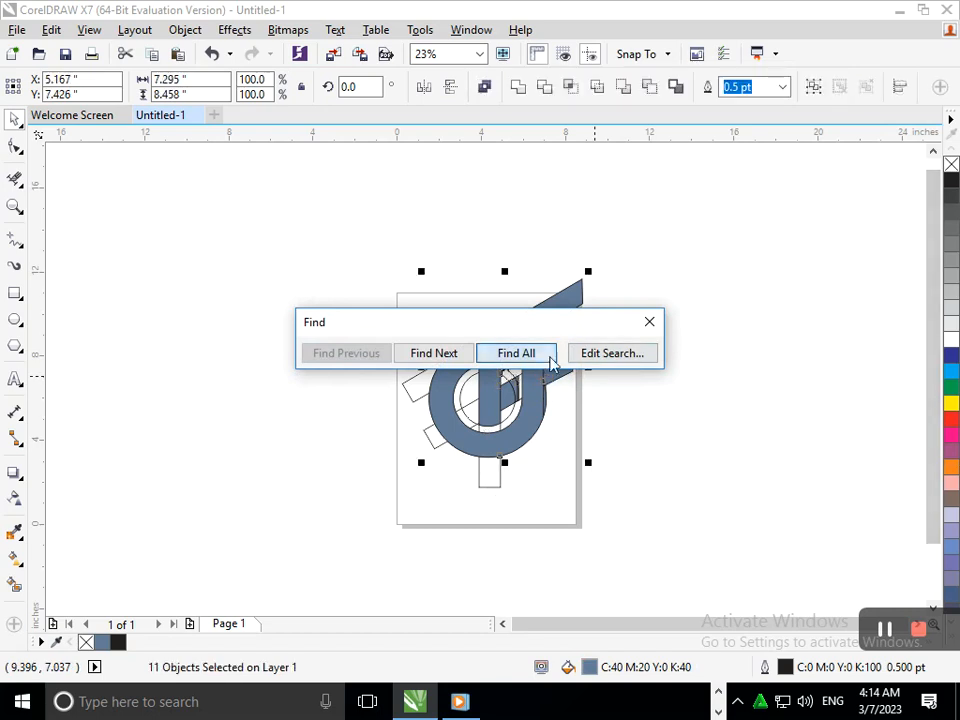
pyautogui.click(649, 322)
# Move the selected blue-grey shapes off the page beside the construction outlines and weld them into one curve.
pyautogui.moveTo(503, 369); pyautogui.dragTo(242, 347)
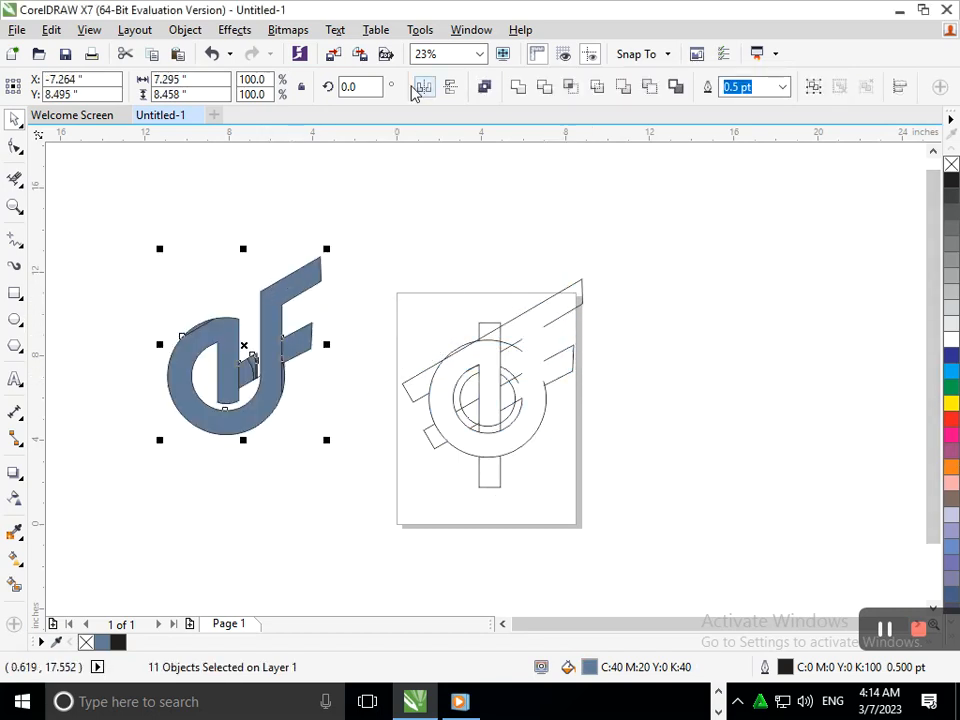
pyautogui.click(371, 345)
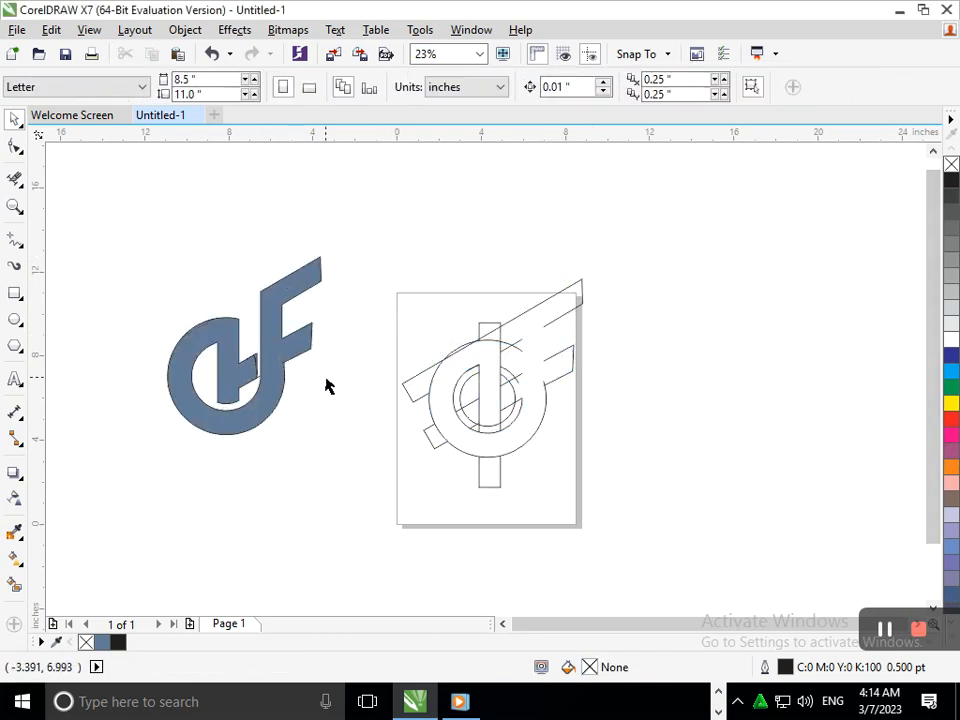
# Delete the leftover construction outlines and move the welded logo back onto the page.
pyautogui.moveTo(649, 249); pyautogui.dragTo(339, 542)
pyautogui.press('Delete')
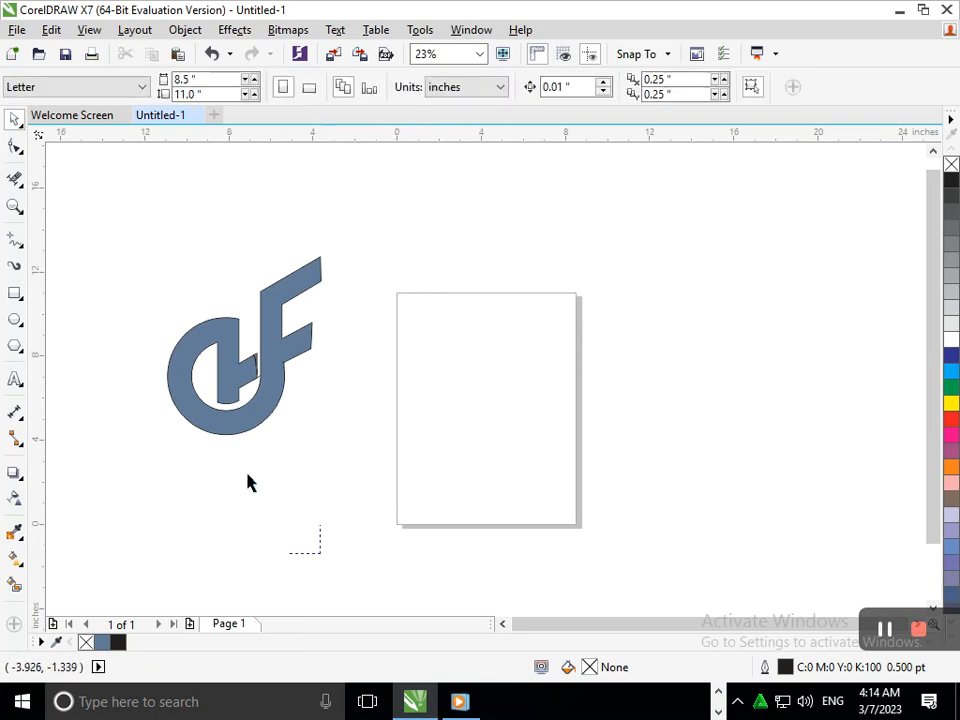
pyautogui.moveTo(281, 367); pyautogui.dragTo(509, 418)
pyautogui.click(673, 484)
# Delete the leftover arc segments inside the tip of the short inner arm with the Virtual Segment Delete tool.
pyautogui.press('F2')
pyautogui.moveTo(367, 270); pyautogui.dragTo(591, 480)
pyautogui.click(482, 459)
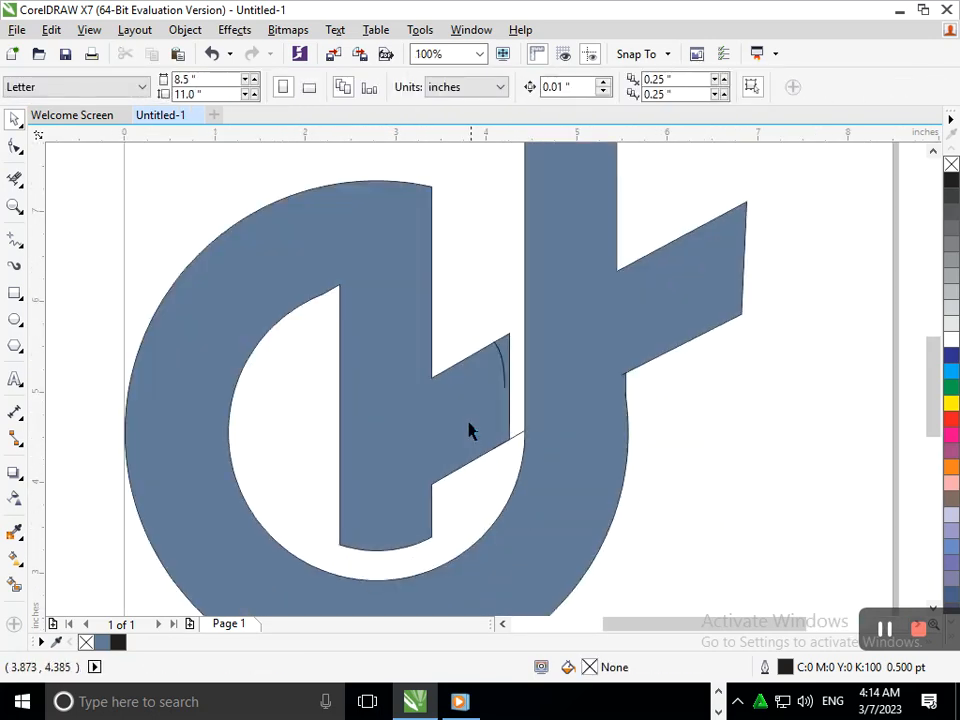
pyautogui.click(18, 148)
pyautogui.click(497, 396)
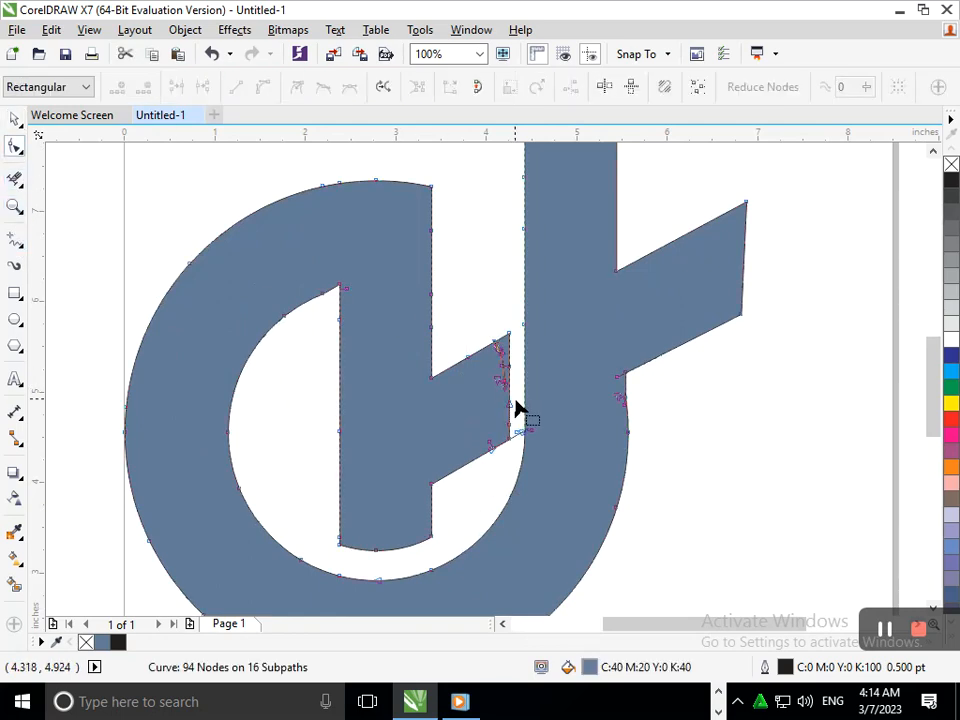
pyautogui.click(15, 178)
pyautogui.press('F2')
pyautogui.moveTo(452, 319); pyautogui.dragTo(565, 472)
pyautogui.moveTo(456, 309); pyautogui.dragTo(478, 376)
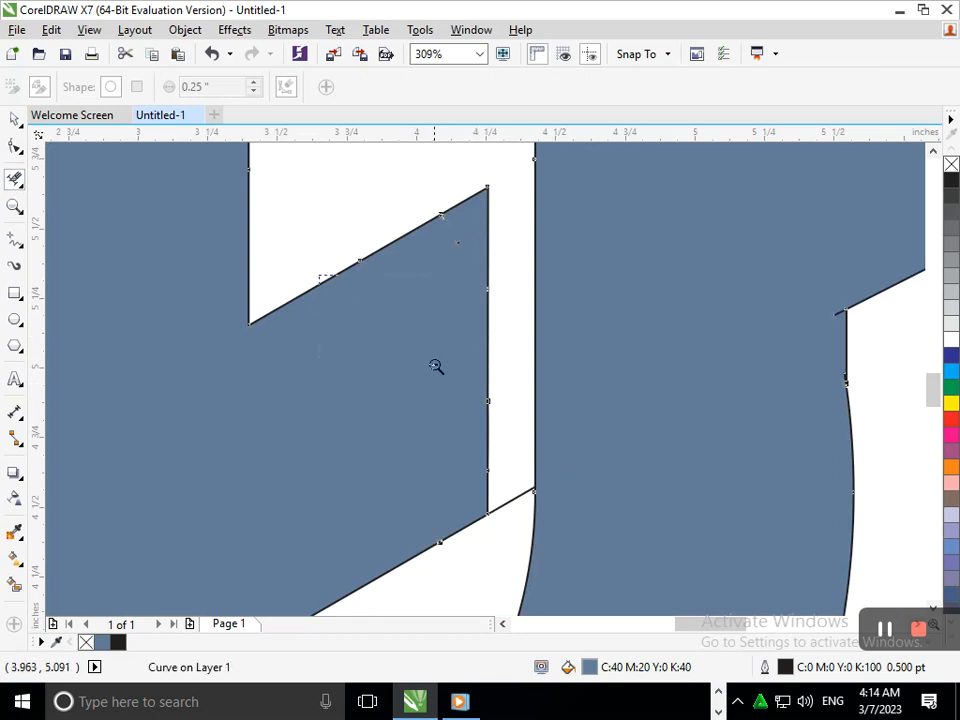
# Delete the tiny stray stubs remaining along the short inner arm's upper edge.
pyautogui.press('F3')
pyautogui.scroll(5, 470, 360)
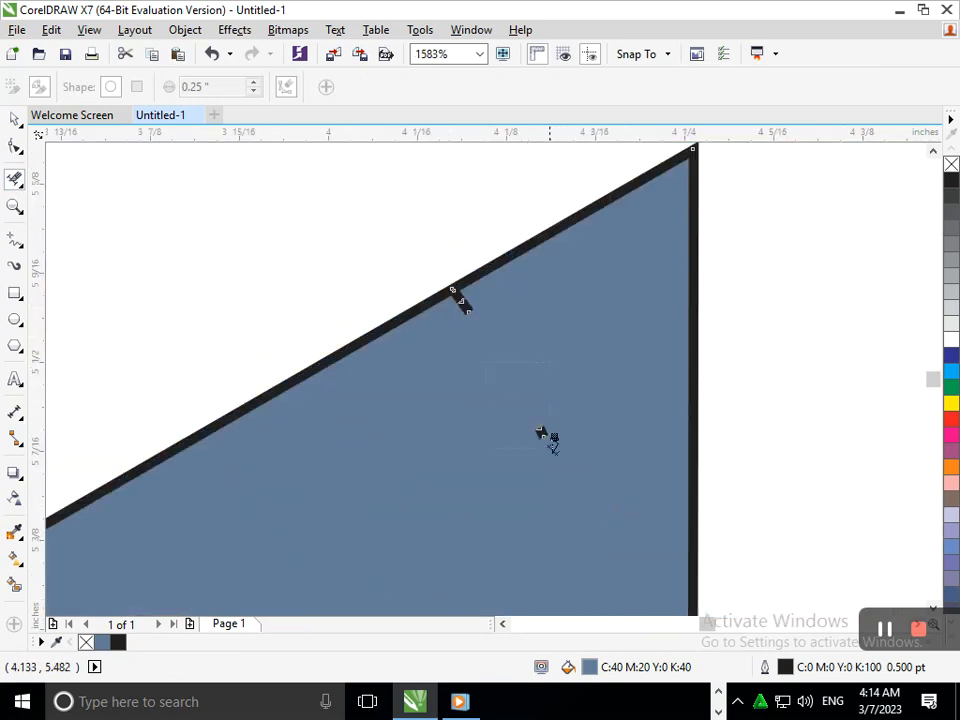
pyautogui.scroll(4, 475, 334)
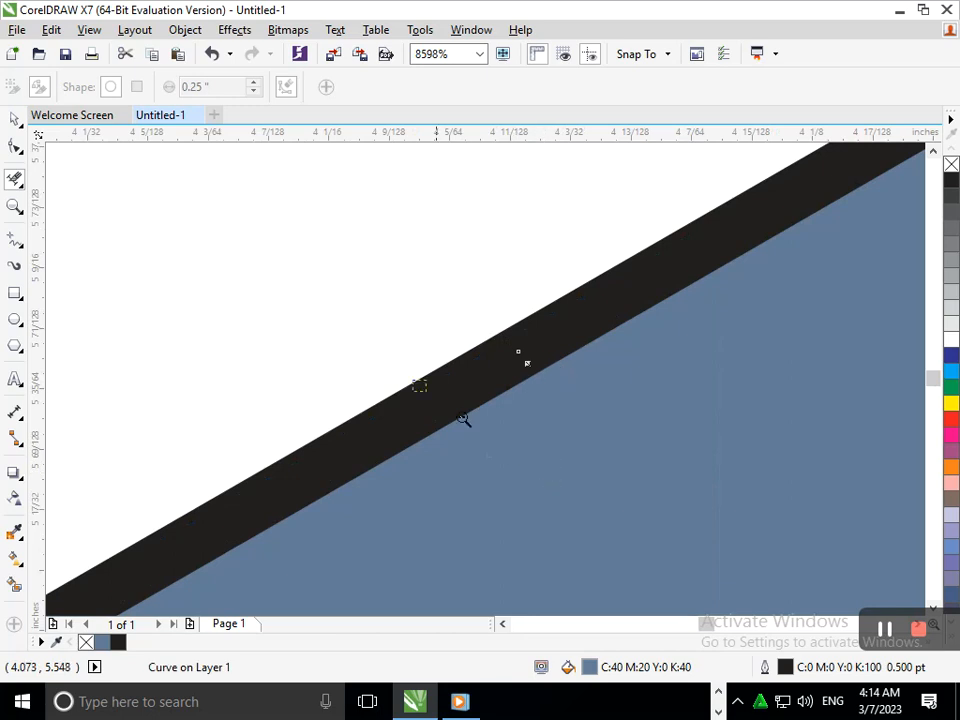
pyautogui.scroll(-8, 463, 418)
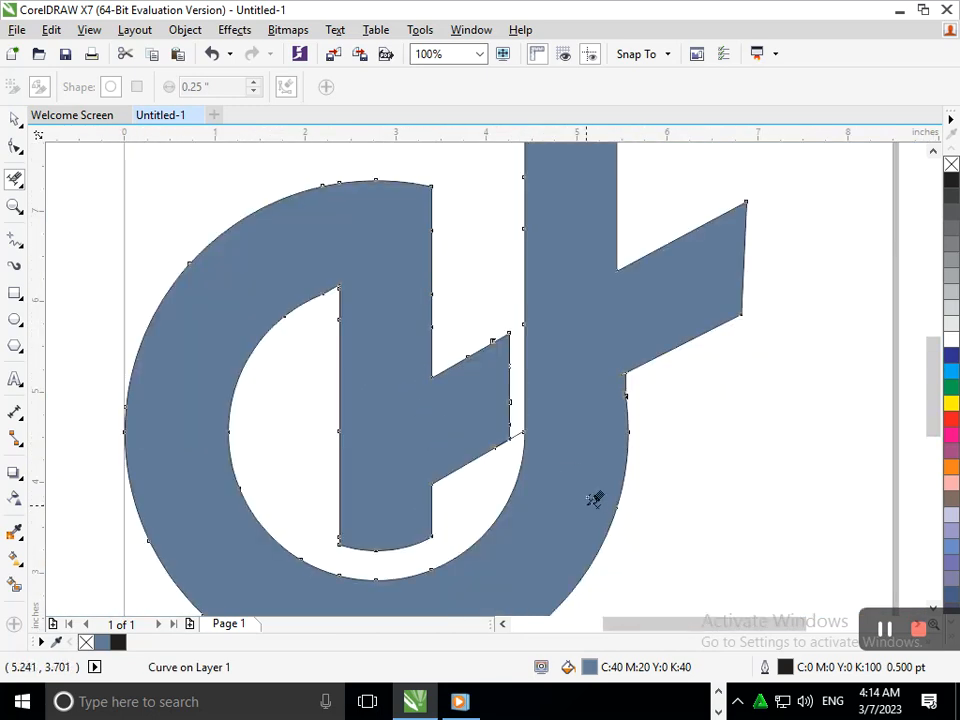
# Delete the thin line bridging the short inner arm's tip and the tall vertical bar, and deselect the logo.
pyautogui.scroll(1, 583, 499)
pyautogui.scroll(-1, 512, 418)
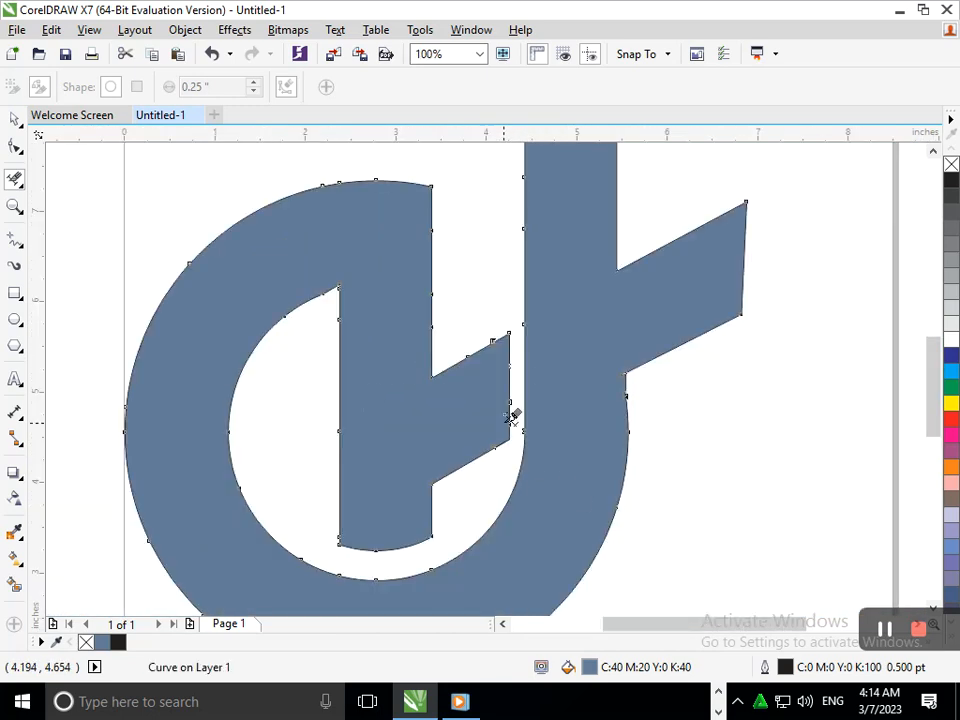
pyautogui.scroll(-1, 510, 418)
pyautogui.click(15, 118)
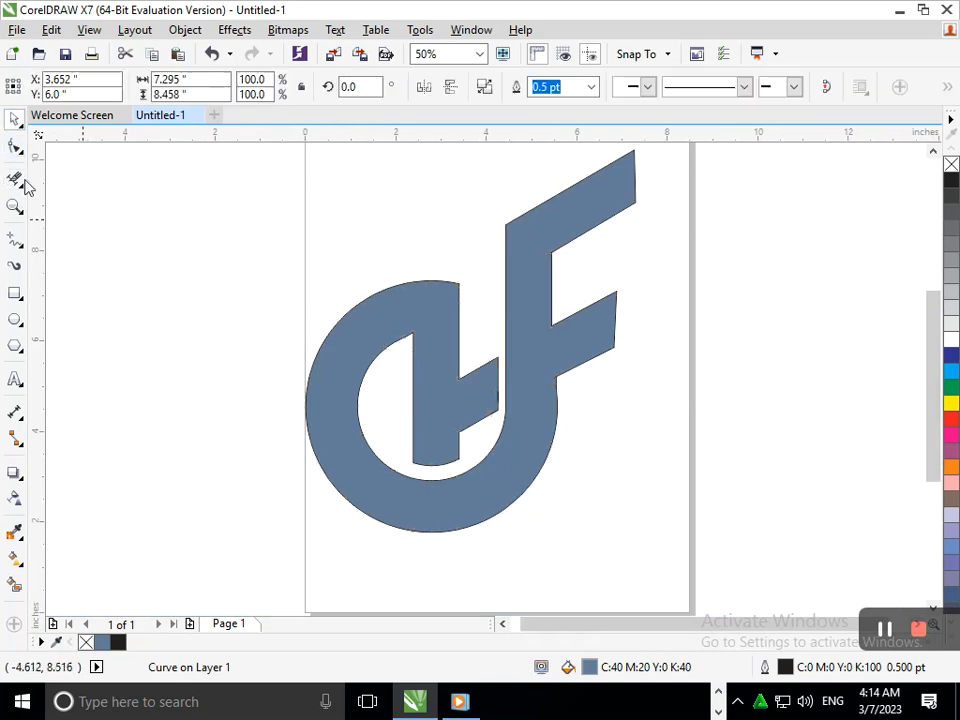
pyautogui.click(85, 228)
# Remove the surplus nodes along the vertical end of the short inner arm with the Shape tool.
pyautogui.click(15, 147)
pyautogui.press('F2')
pyautogui.moveTo(426, 312); pyautogui.dragTo(536, 435)
pyautogui.click(514, 415)
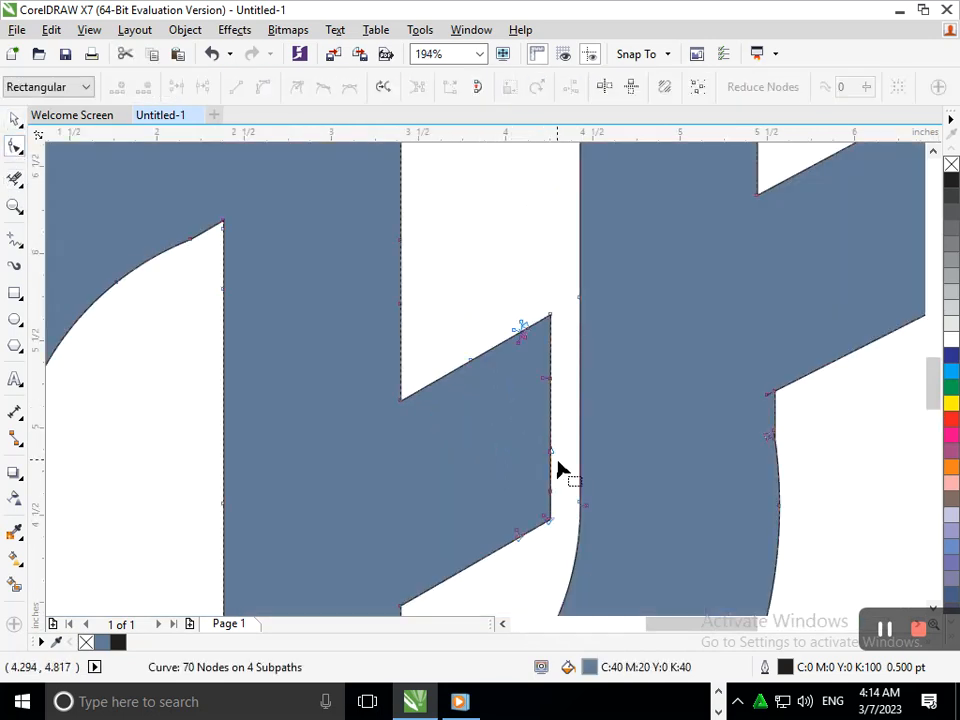
pyautogui.moveTo(561, 540); pyautogui.dragTo(514, 422)
pyautogui.moveTo(574, 443); pyautogui.dragTo(511, 487)
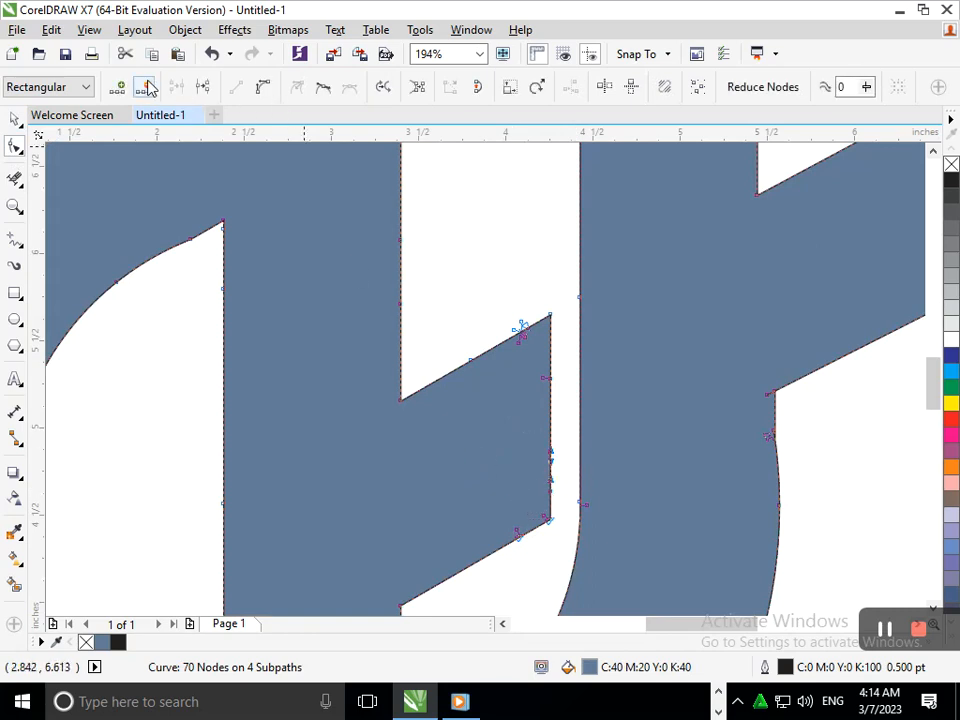
pyautogui.press('Delete')
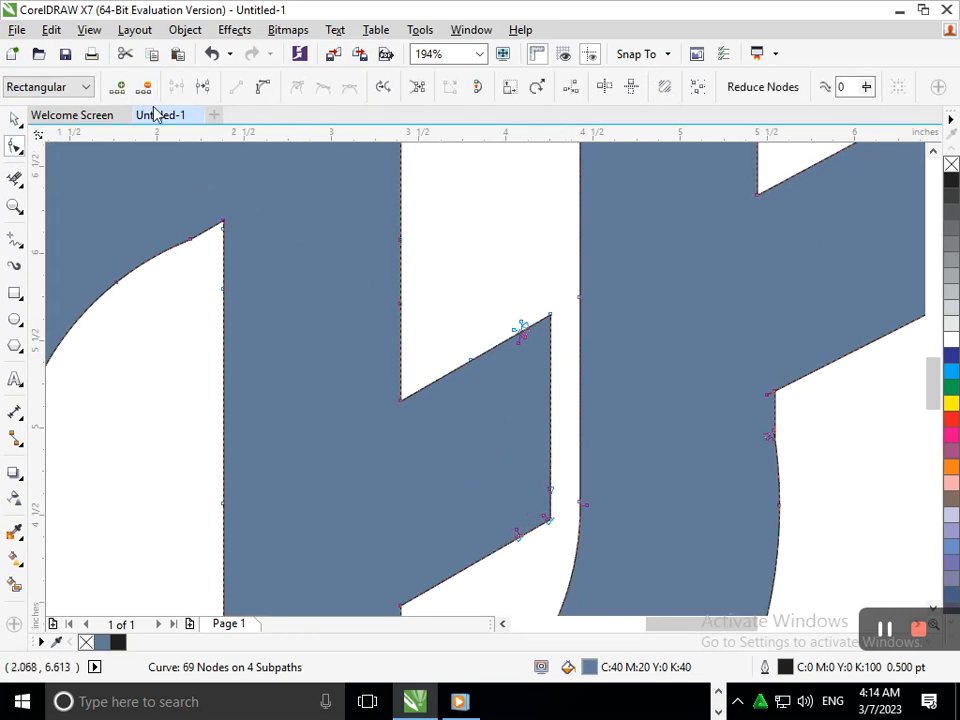
pyautogui.press('Delete')
# Shorten the inner arm by nudging its end nodes about 0.1 in left and slightly down along its slant, and deselect.
pyautogui.moveTo(570, 298); pyautogui.dragTo(538, 552)
pyautogui.press('Left')
pyautogui.press('Left')
pyautogui.press('Left')
pyautogui.press('Left')
pyautogui.press('Left')
pyautogui.press('Left')
pyautogui.press('Left')
pyautogui.press('Left')
pyautogui.press('Left')
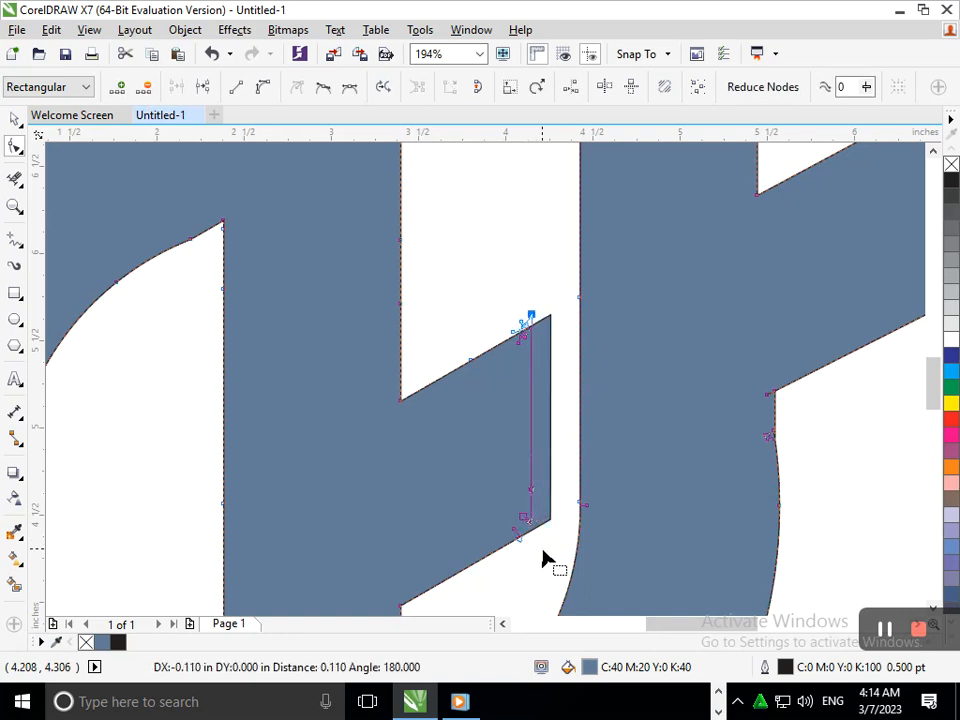
pyautogui.press('Right')
pyautogui.press('Down')
pyautogui.press('Down')
pyautogui.press('Down')
pyautogui.press('Down')
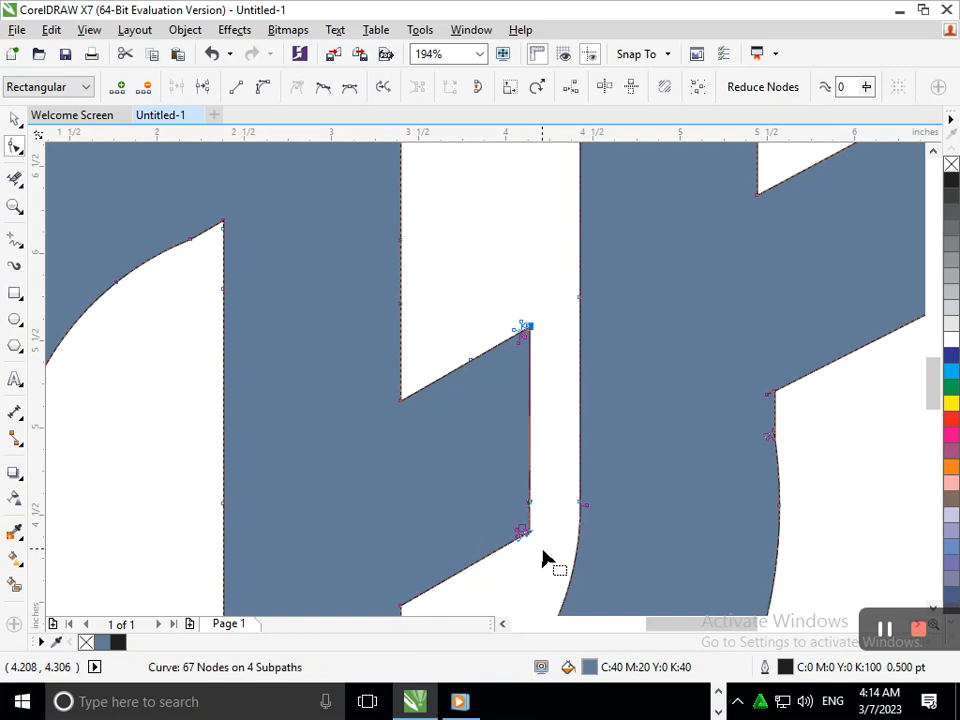
pyautogui.click(14, 118)
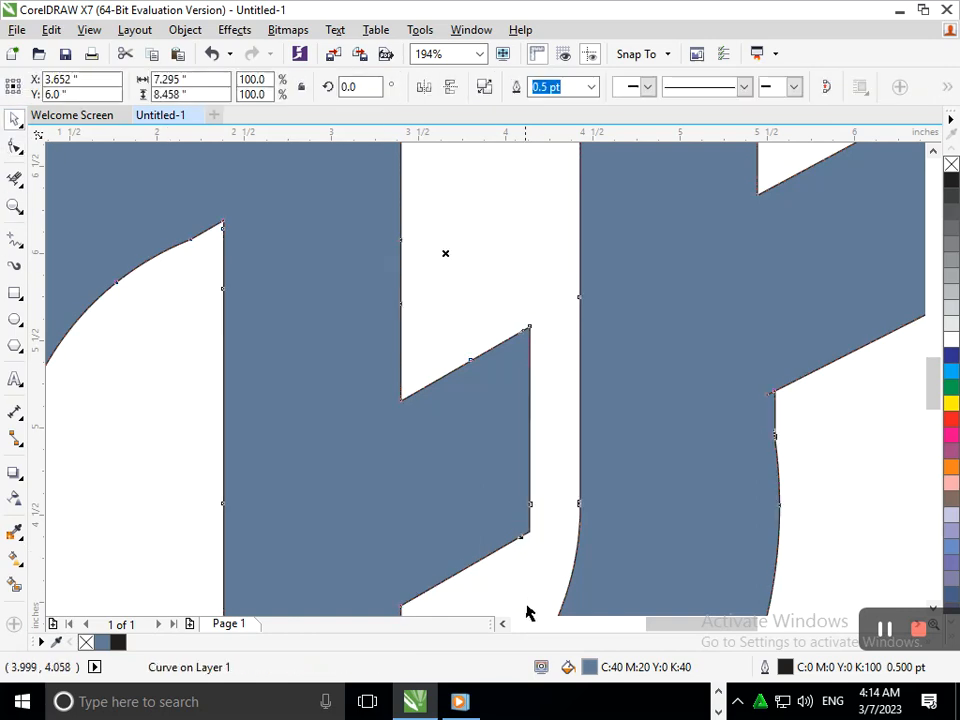
pyautogui.click(530, 604)
pyautogui.hotkey('shift', 'F4')
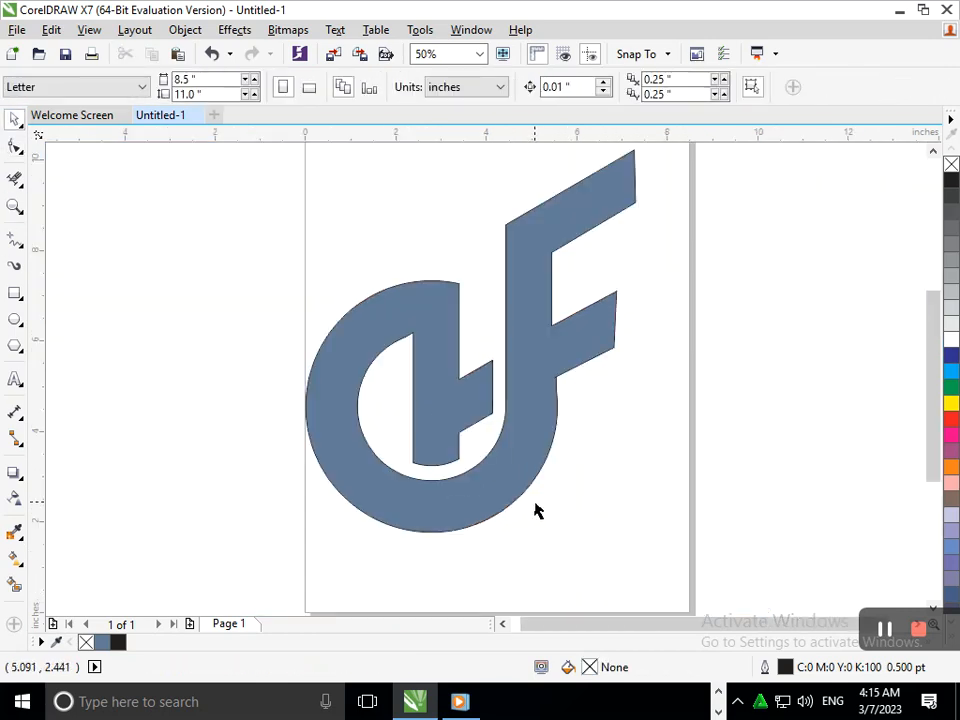
# Widen the gap beside the inner arm by nudging its end nodes about 0.12 in farther left and 0.08 in down.
pyautogui.moveTo(431, 377); pyautogui.dragTo(566, 460)
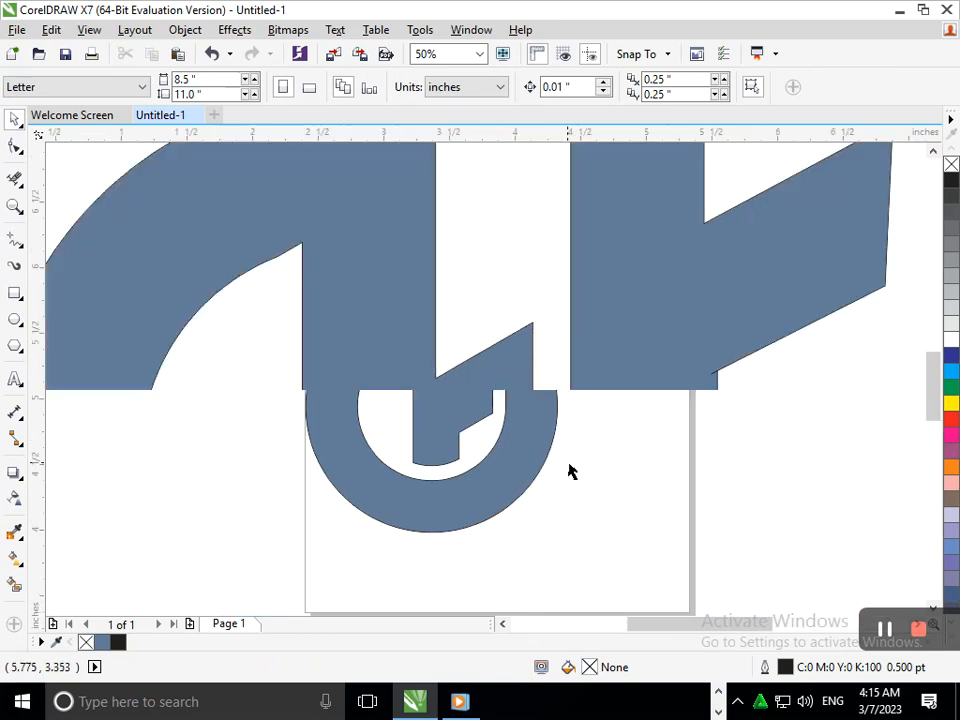
pyautogui.click(16, 148)
pyautogui.click(507, 433)
pyautogui.moveTo(550, 291); pyautogui.dragTo(519, 517)
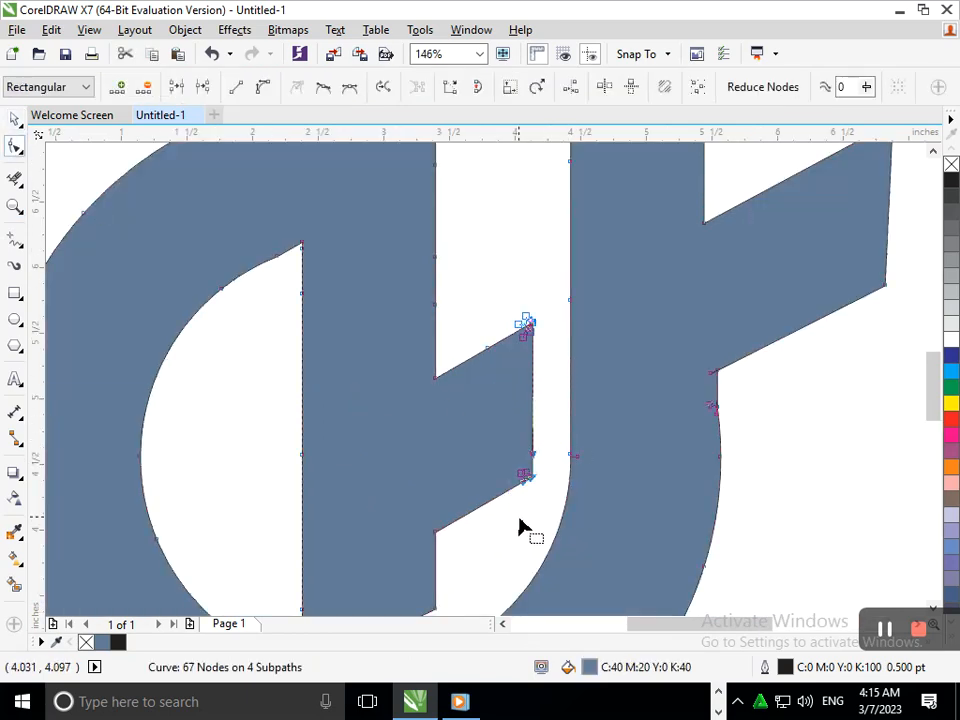
pyautogui.press('Left')
pyautogui.press('Left')
pyautogui.press('Left')
pyautogui.press('Left')
pyautogui.press('Left')
pyautogui.press('Left')
pyautogui.press('Left')
pyautogui.press('Left')
pyautogui.press('Left')
pyautogui.press('Left')
pyautogui.press('Left')
pyautogui.press('Left')
pyautogui.press('Left')
pyautogui.press('Down')
pyautogui.press('Down')
pyautogui.press('Down')
pyautogui.press('Down')
pyautogui.press('Down')
pyautogui.press('Down')
pyautogui.press('Down')
pyautogui.press('Down')
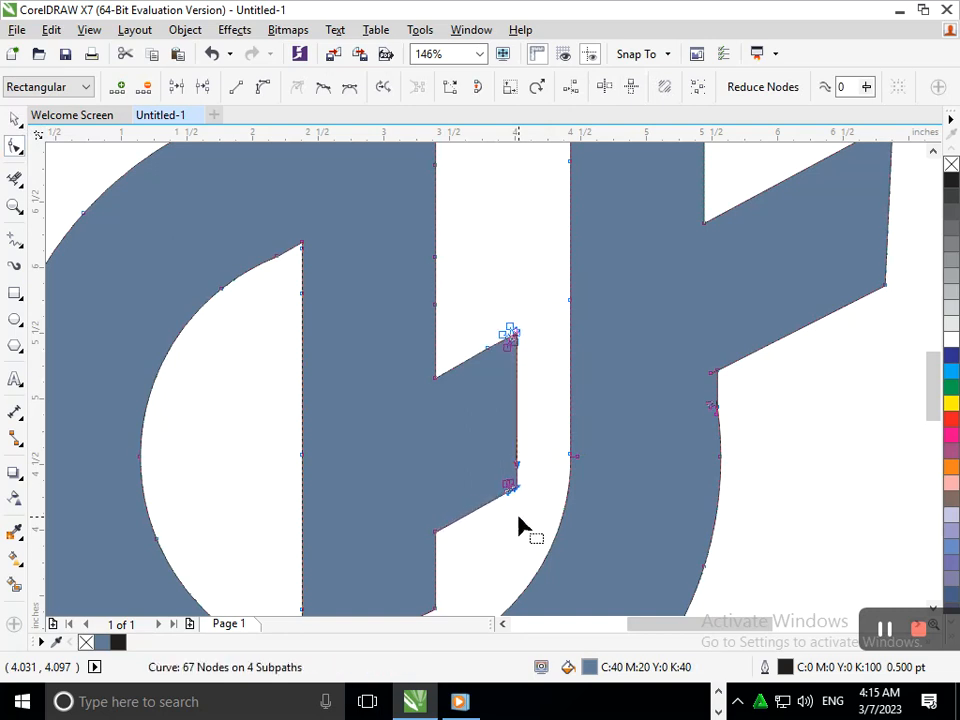
# Convert the straight end of the outer middle slanted arm to a curve and bulge it outward into a rounded tip.
pyautogui.scroll(-3, 448, 358)
pyautogui.click(14, 119)
pyautogui.click(182, 274)
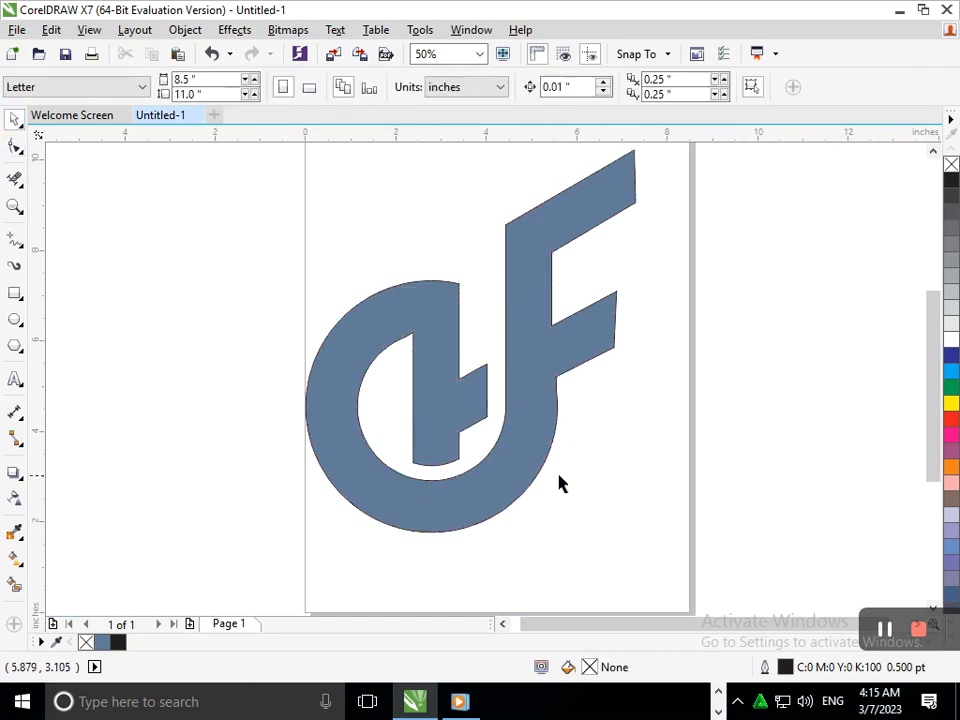
pyautogui.click(14, 146)
pyautogui.click(553, 291)
pyautogui.scroll(4, 680, 445)
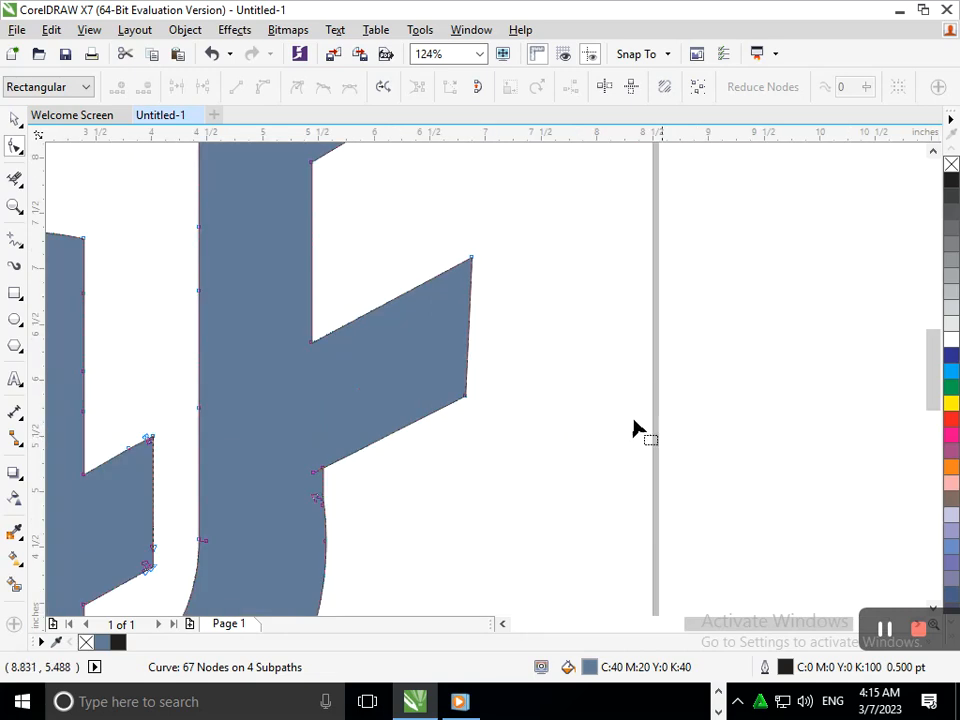
pyautogui.scroll(4, 444, 268)
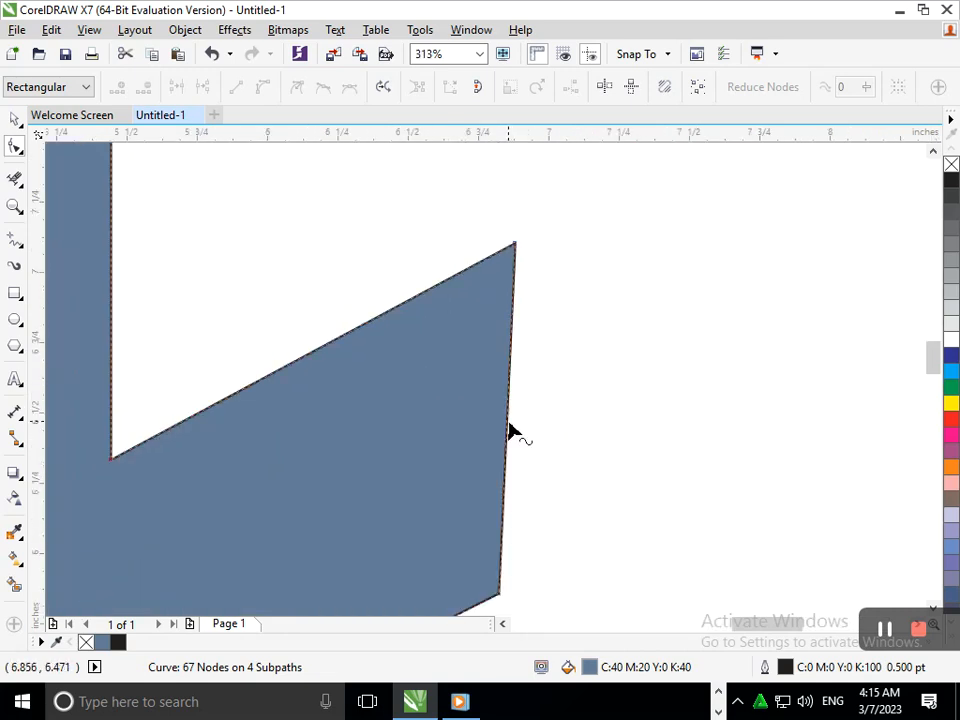
pyautogui.click(511, 432)
pyautogui.click(259, 88)
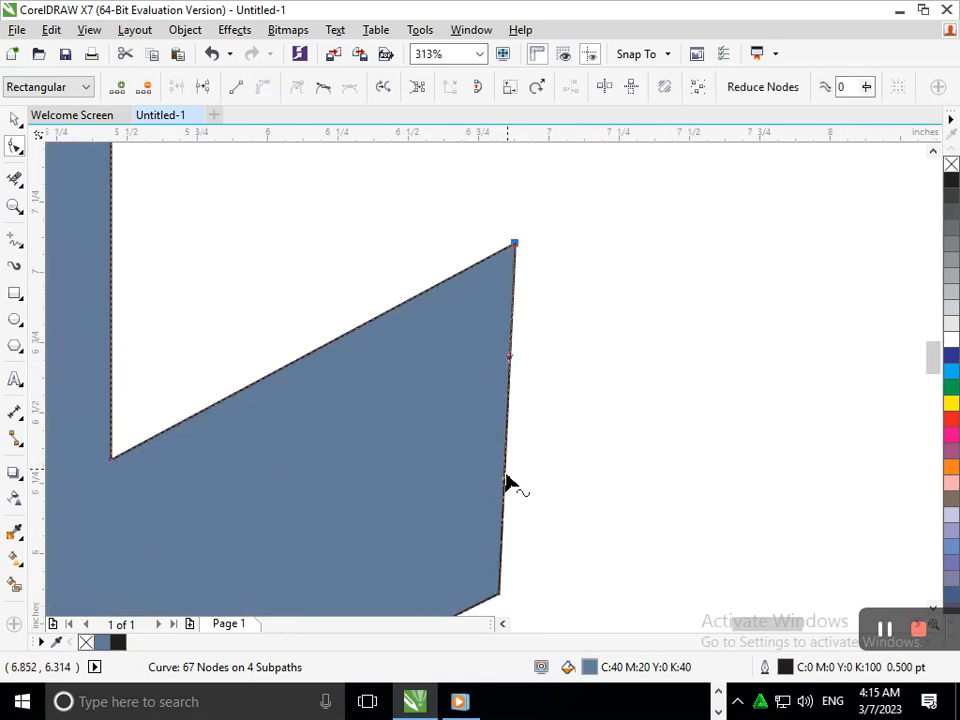
pyautogui.moveTo(504, 488); pyautogui.dragTo(561, 322)
pyautogui.scroll(-8, 546, 452)
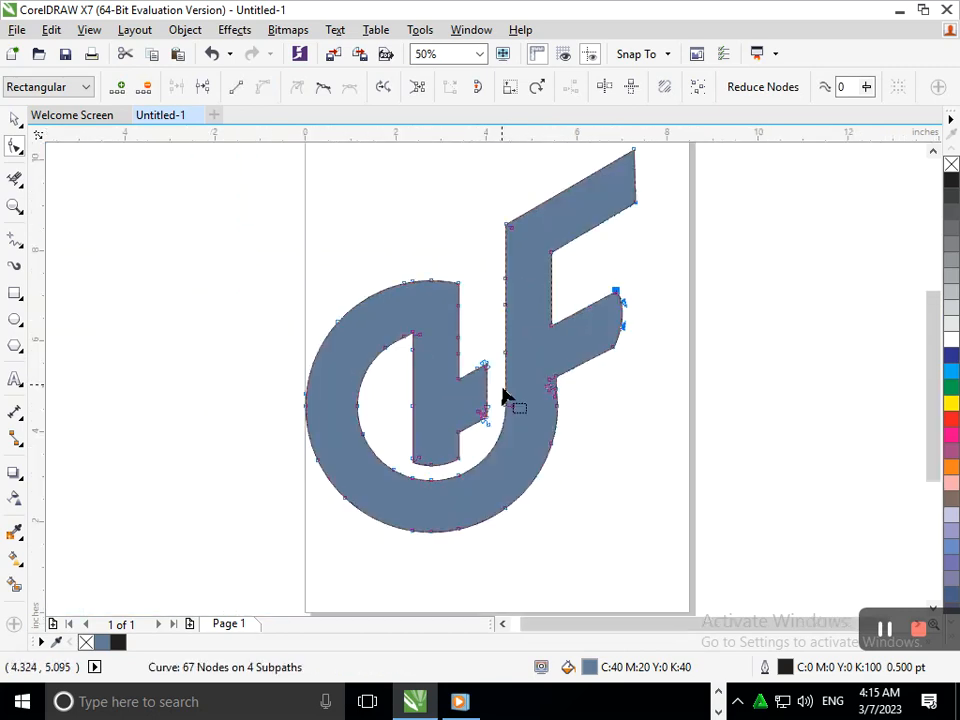
# Shorten the outer middle arm by nudging its two end nodes about 0.25 in left and 0.1 in down along its slant.
pyautogui.moveTo(654, 251); pyautogui.dragTo(596, 381)
pyautogui.press('Left')
pyautogui.press('Left')
pyautogui.press('Left')
pyautogui.press('Left')
pyautogui.press('Left')
pyautogui.press('Left')
pyautogui.press('Left')
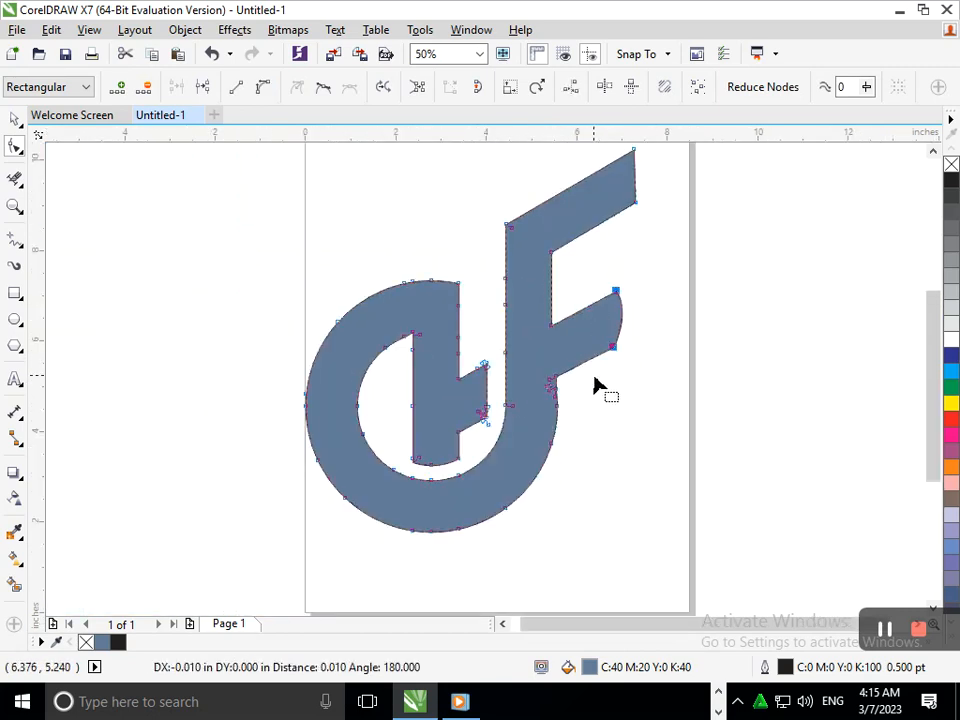
pyautogui.press('Left')
pyautogui.press('Left')
pyautogui.press('Left')
pyautogui.press('Left')
pyautogui.press('Left')
pyautogui.press('Left')
pyautogui.press('Left')
pyautogui.press('Left')
pyautogui.press('Left')
pyautogui.press('Left')
pyautogui.press('Left')
pyautogui.press('Left')
pyautogui.press('Left')
pyautogui.press('Left')
pyautogui.press('Left')
pyautogui.press('Down')
pyautogui.press('Down')
pyautogui.press('Down')
pyautogui.press('Down')
pyautogui.press('Down')
pyautogui.press('Down')
pyautogui.press('Down')
pyautogui.press('Down')
pyautogui.press('Down')
pyautogui.press('Down')
pyautogui.press('Down')
pyautogui.press('Down')
pyautogui.press('Down')
pyautogui.press('Down')
pyautogui.press('Down')
pyautogui.press('Down')
pyautogui.press('Down')
pyautogui.press('Down')
pyautogui.press('Down')
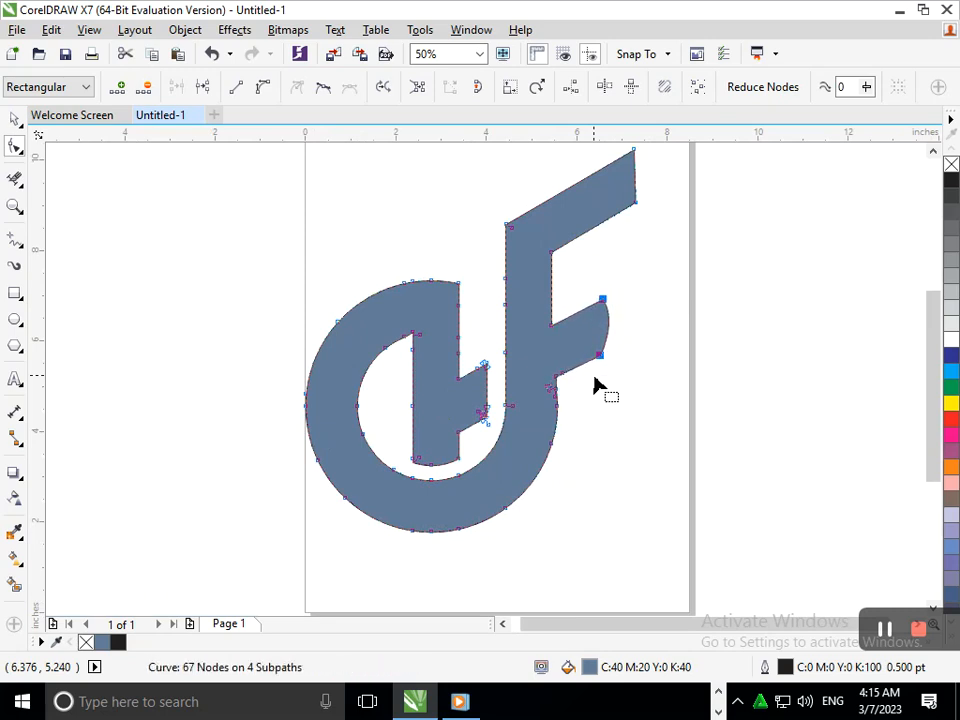
pyautogui.press('Up')
pyautogui.press('Right')
pyautogui.press('Right')
pyautogui.press('Right')
pyautogui.press('Right')
pyautogui.press('Up')
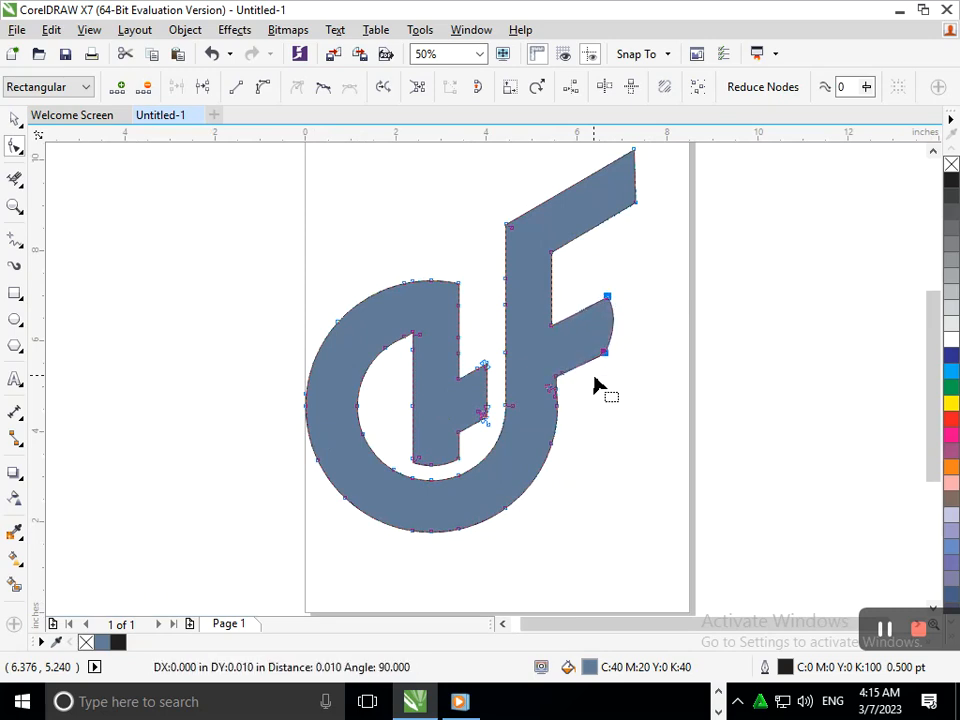
pyautogui.press('Left')
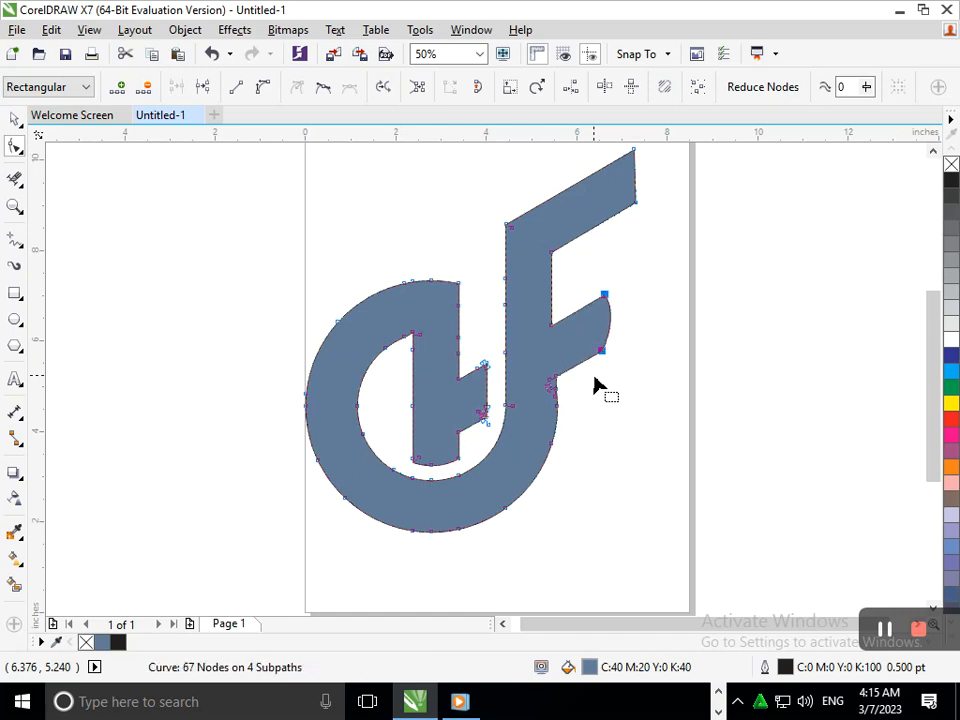
# Shorten the uppermost slanted arm by nudging its two end nodes about 0.45 in left and 0.3 in down.
pyautogui.moveTo(698, 246); pyautogui.dragTo(604, 194)
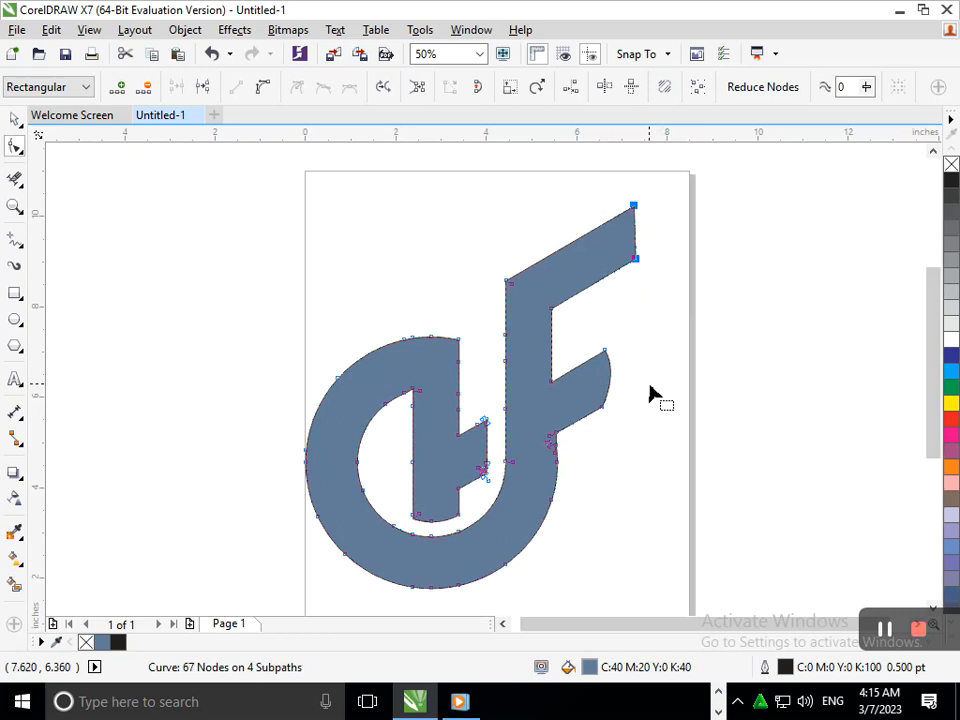
pyautogui.press('Left')
pyautogui.press('Left')
pyautogui.press('Left')
pyautogui.press('Left')
pyautogui.press('Left')
pyautogui.press('Left')
pyautogui.press('Left')
pyautogui.press('Left')
pyautogui.press('Left')
pyautogui.press('Left')
pyautogui.press('Left')
pyautogui.press('Left')
pyautogui.press('Left')
pyautogui.press('Left')
pyautogui.press('Left')
pyautogui.press('Left')
pyautogui.press('Left')
pyautogui.press('Left')
pyautogui.press('Left')
pyautogui.press('Left')
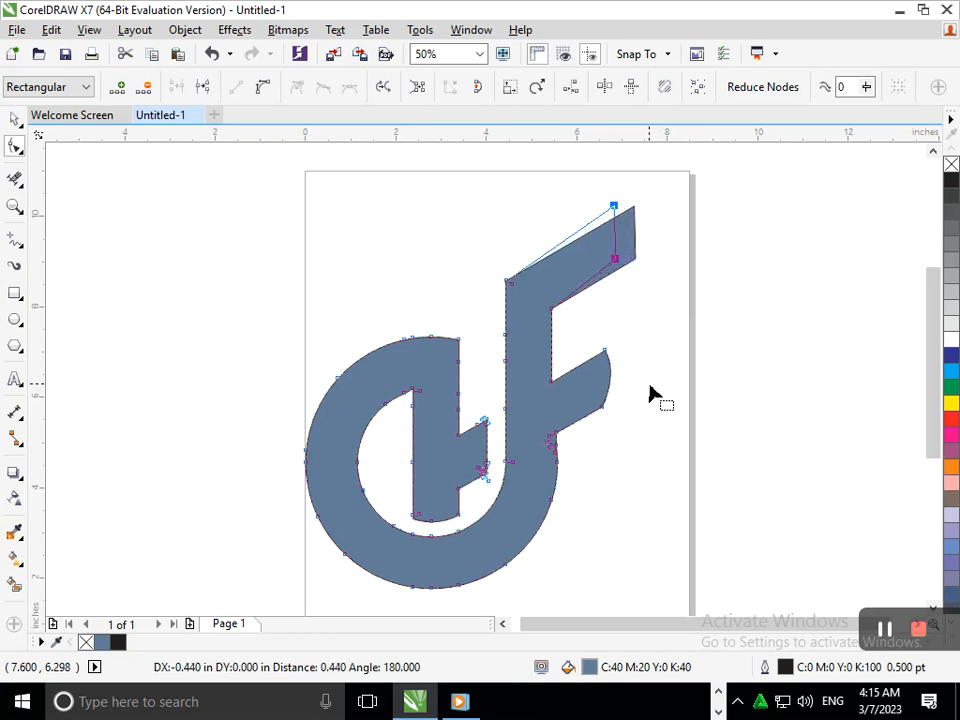
pyautogui.press('Down')
pyautogui.press('Down')
pyautogui.press('Down')
pyautogui.press('Down')
pyautogui.press('Down')
pyautogui.press('Down')
pyautogui.press('Down')
pyautogui.press('Down')
pyautogui.press('Down')
pyautogui.press('Down')
pyautogui.press('Down')
pyautogui.press('Down')
pyautogui.press('Down')
pyautogui.press('Down')
pyautogui.press('Down')
pyautogui.press('Down')
pyautogui.press('Down')
pyautogui.press('Down')
pyautogui.press('Down')
pyautogui.press('Down')
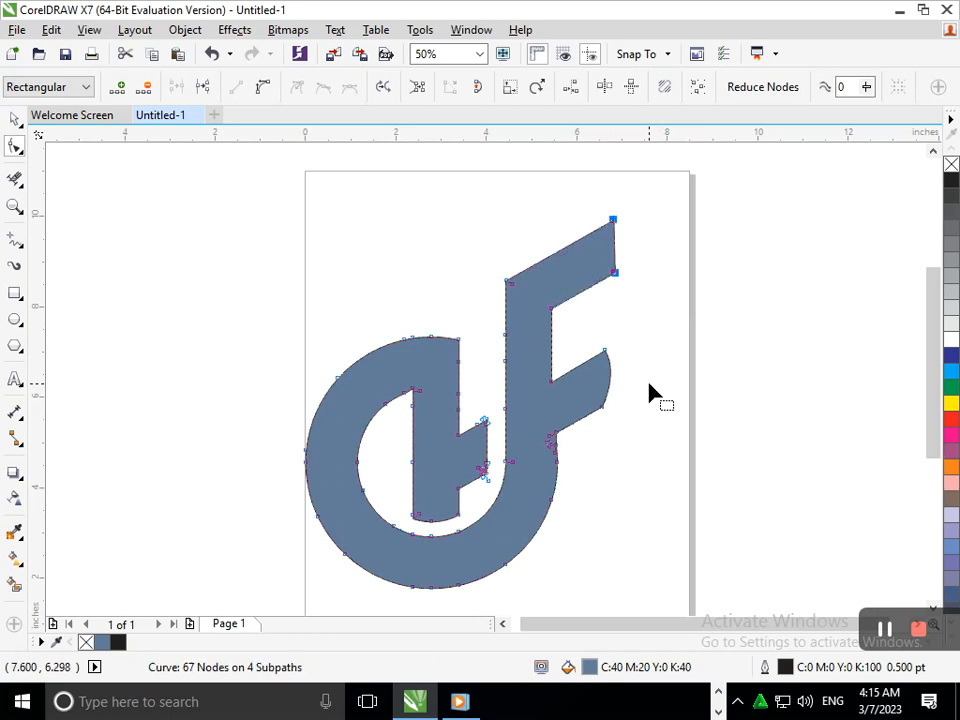
# Convert the uppermost arm's straight end to a curve, bulge it outward to match the arm below, and deselect the logo.
pyautogui.click(616, 247)
pyautogui.press('z')
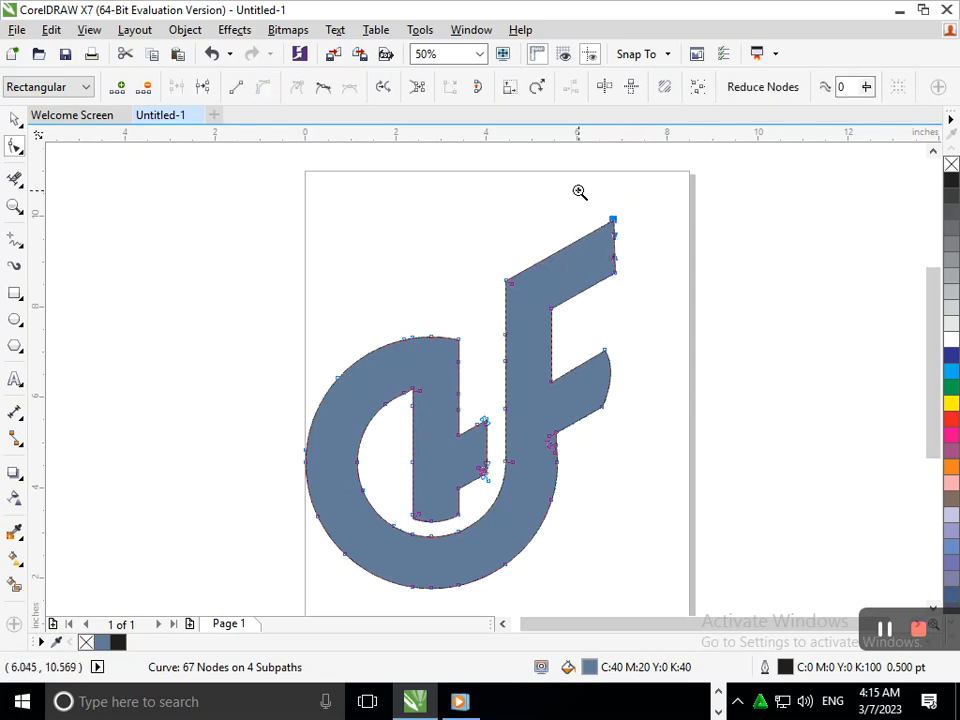
pyautogui.moveTo(579, 193); pyautogui.dragTo(648, 330)
pyautogui.moveTo(484, 403); pyautogui.dragTo(540, 405)
pyautogui.moveTo(487, 330); pyautogui.dragTo(519, 422)
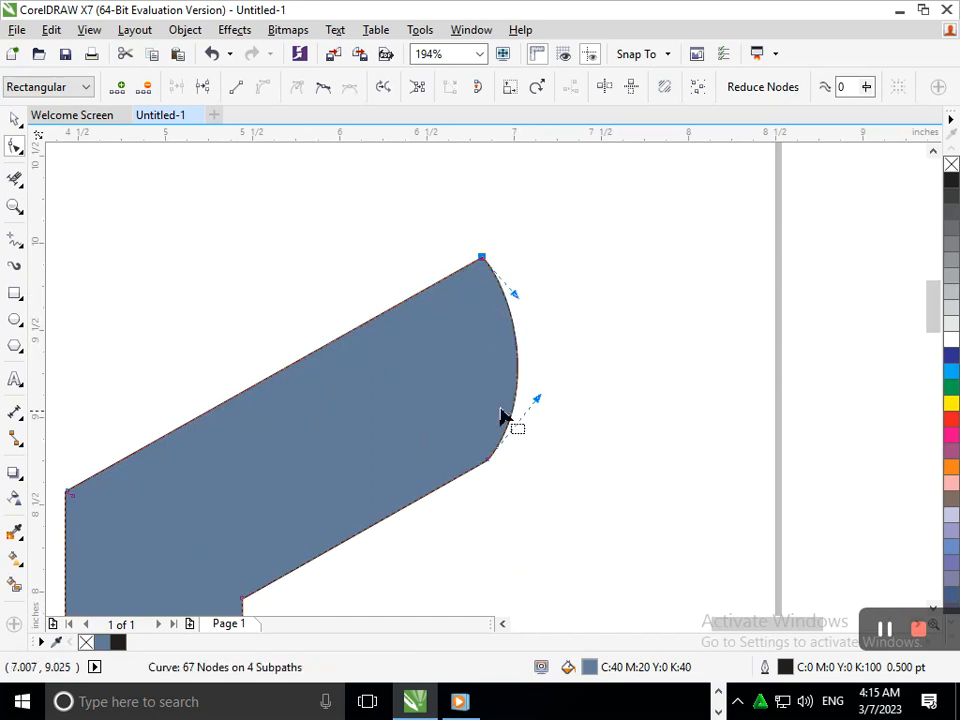
pyautogui.press('F3')
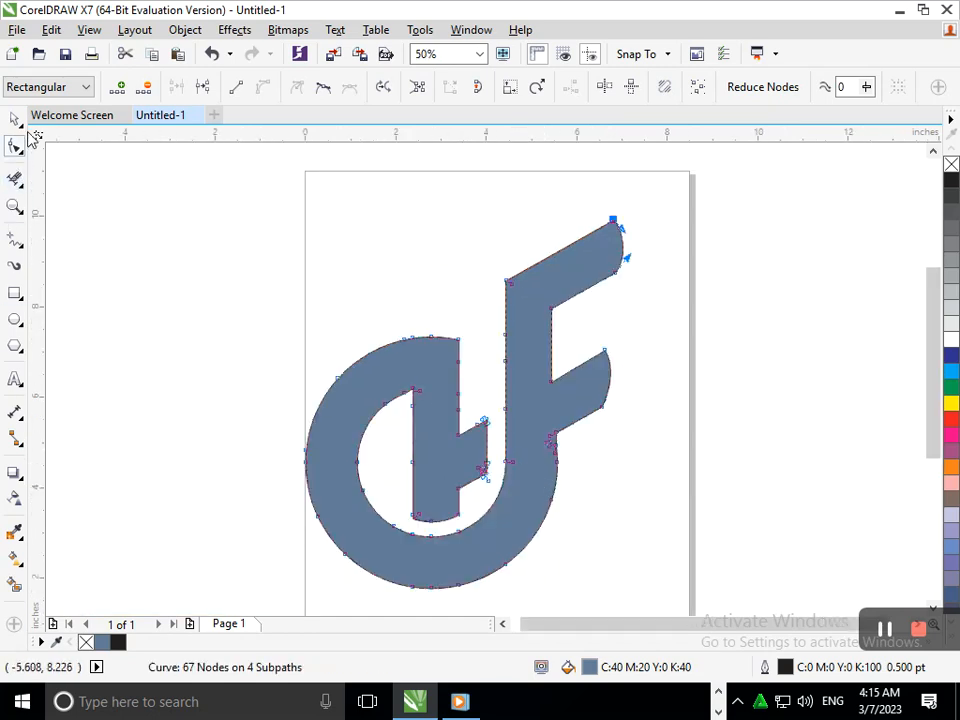
pyautogui.click(15, 119)
pyautogui.click(566, 572)
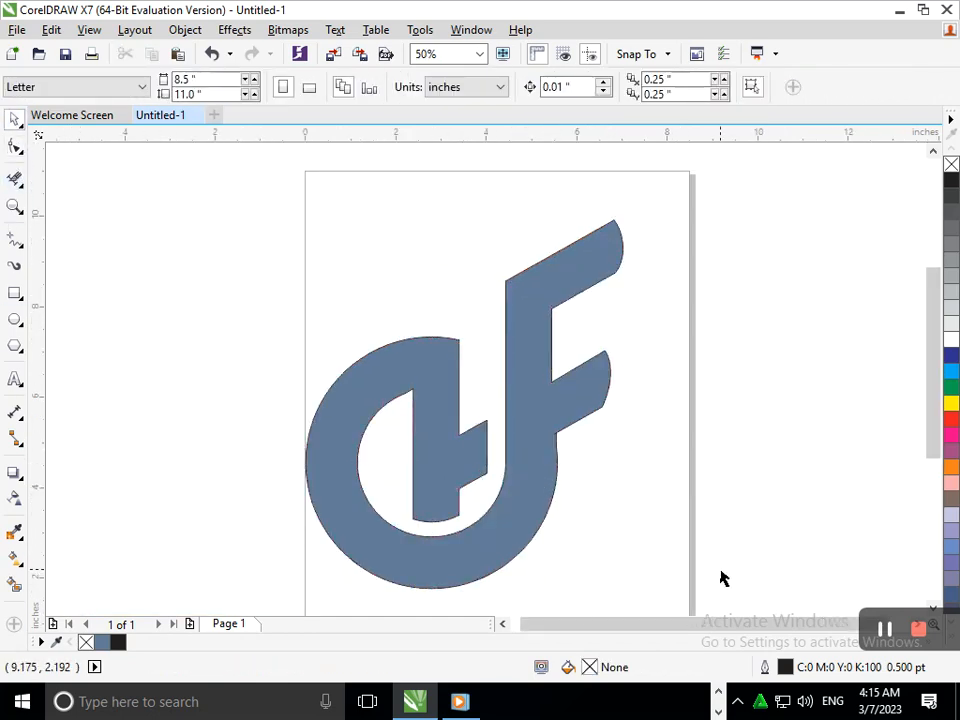
# Colour the logo's fill and outline green and deselect it.
pyautogui.click(429, 361)
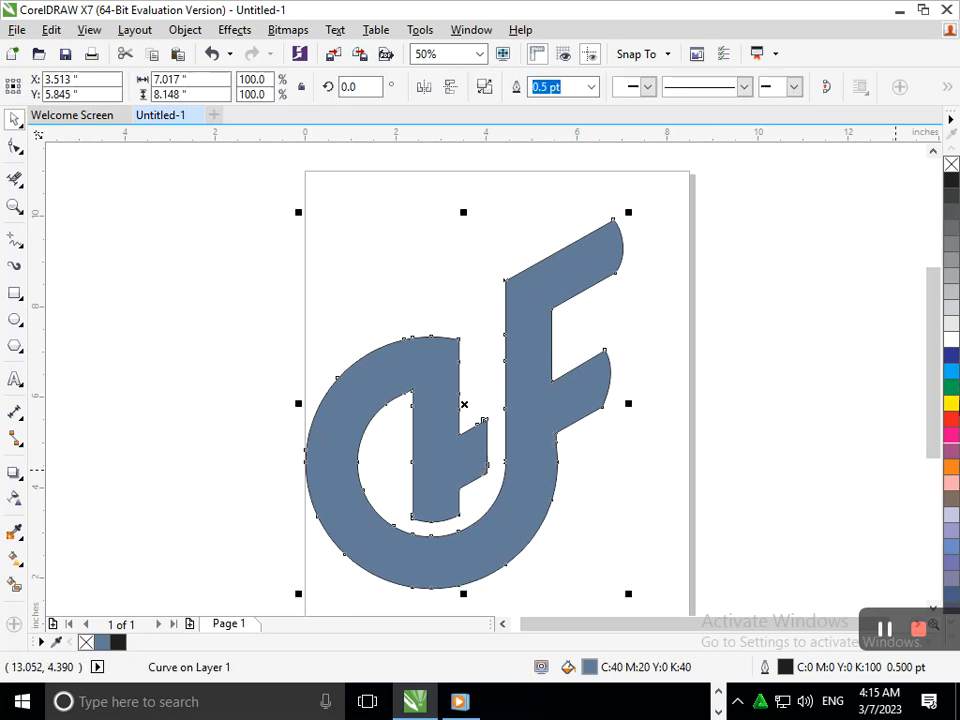
pyautogui.click(950, 393)
pyautogui.press('Escape')
pyautogui.press('F3')
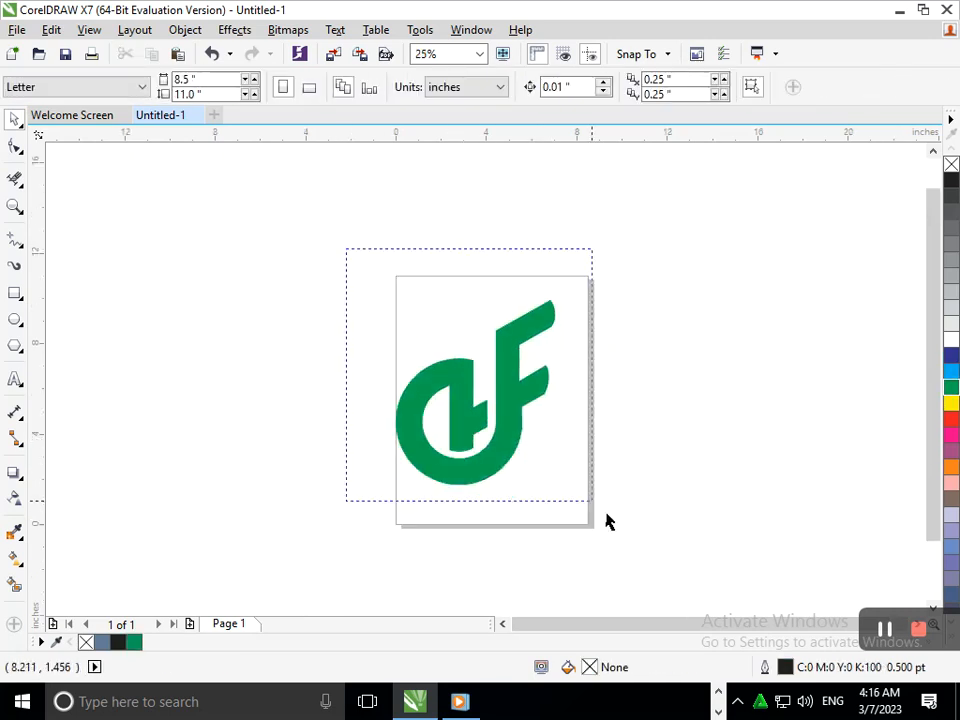
# Colour the logo's fill and outline blue (C:100 M:100 Y:0 K:0) and move it about 0.9 in right on the page.
pyautogui.moveTo(606, 521); pyautogui.dragTo(606, 521)
pyautogui.click(950, 355)
pyautogui.press('Escape')
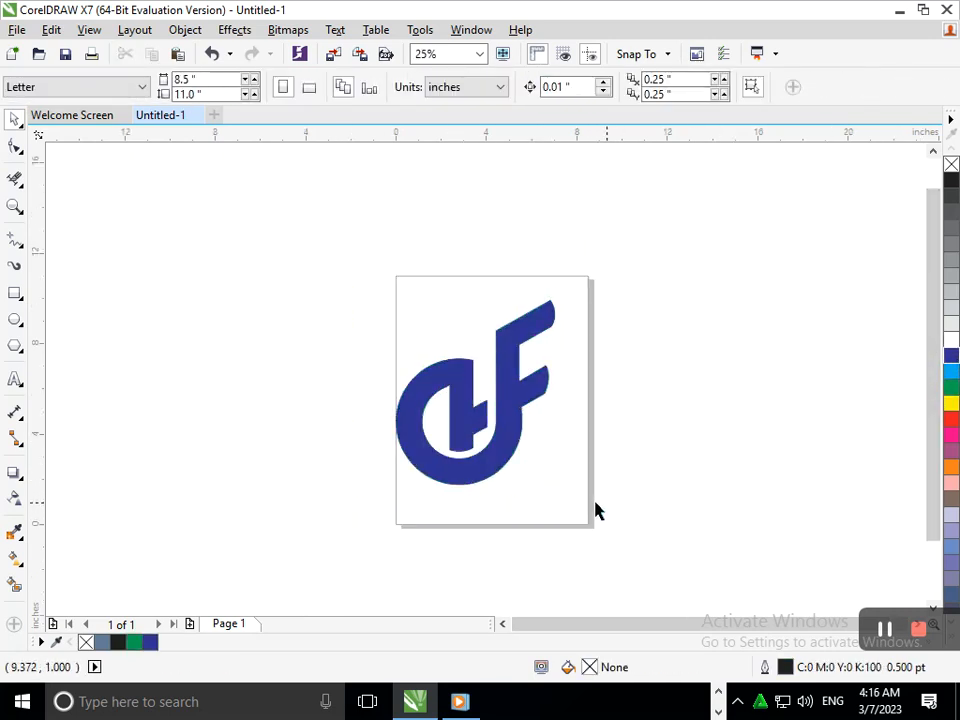
pyautogui.moveTo(476, 481); pyautogui.dragTo(496, 481)
pyautogui.press('Escape')
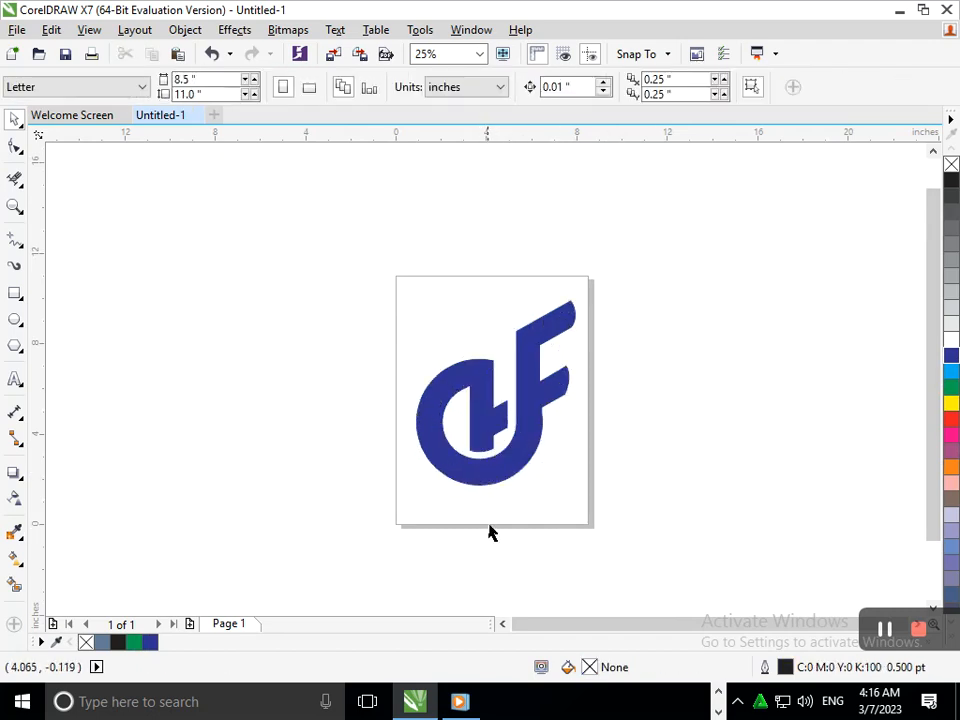
# Lengthen the short inner arm by nudging its end nodes about 0.1 in right and 0.1 in up along its slant.
pyautogui.scroll(3, 488, 430)
pyautogui.click(15, 147)
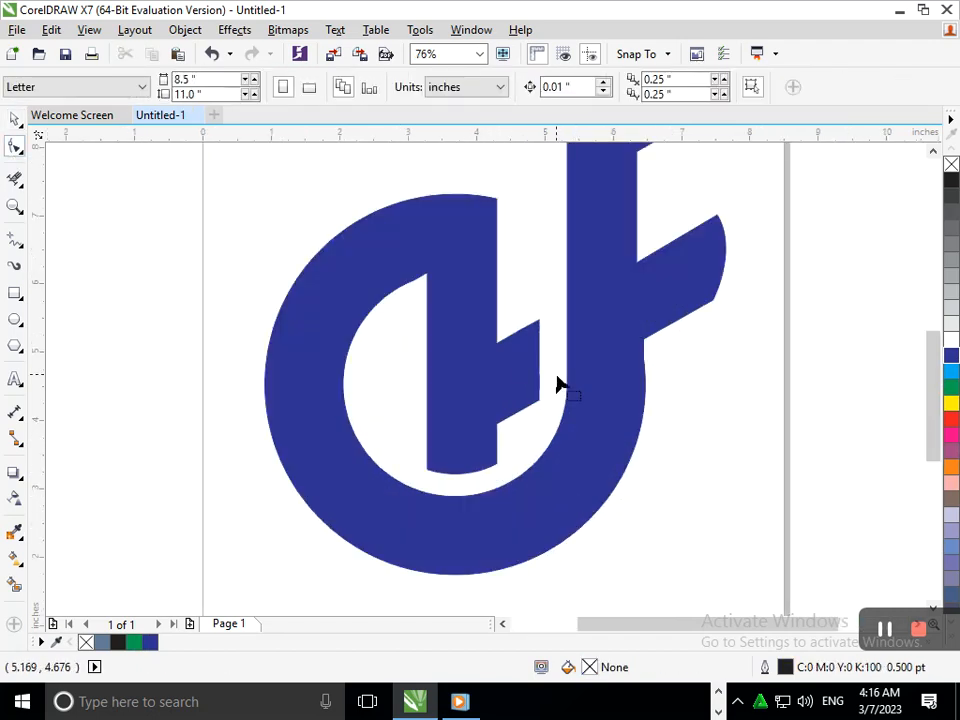
pyautogui.click(548, 350)
pyautogui.moveTo(550, 297); pyautogui.dragTo(518, 442)
pyautogui.press('Right')
pyautogui.press('Right')
pyautogui.press('Right')
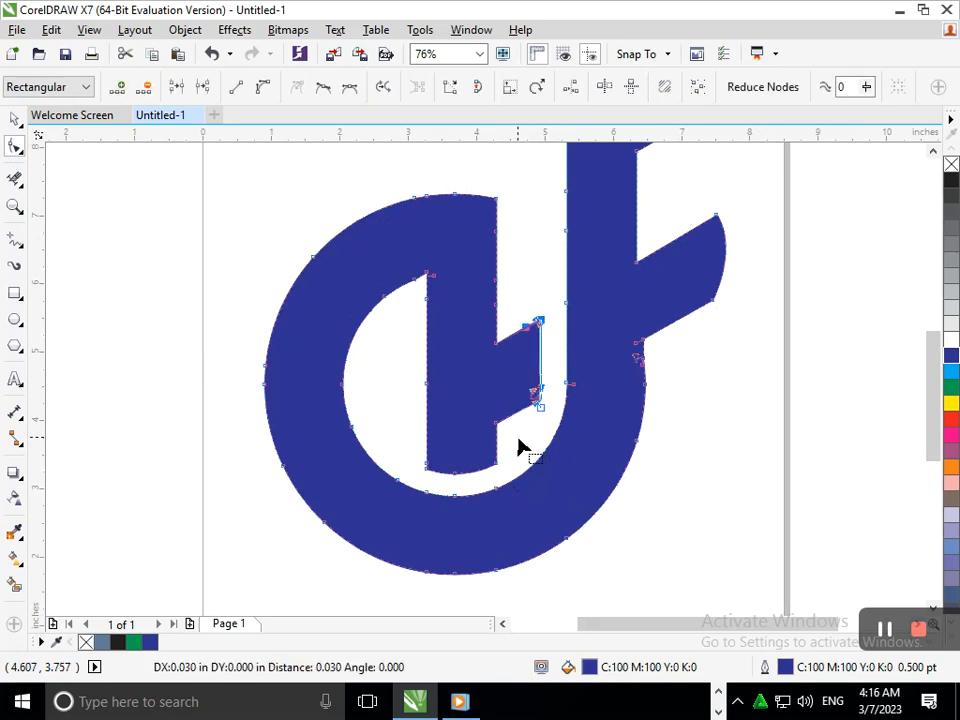
pyautogui.press('Up')
pyautogui.press('Up')
pyautogui.press('Up')
pyautogui.press('Up')
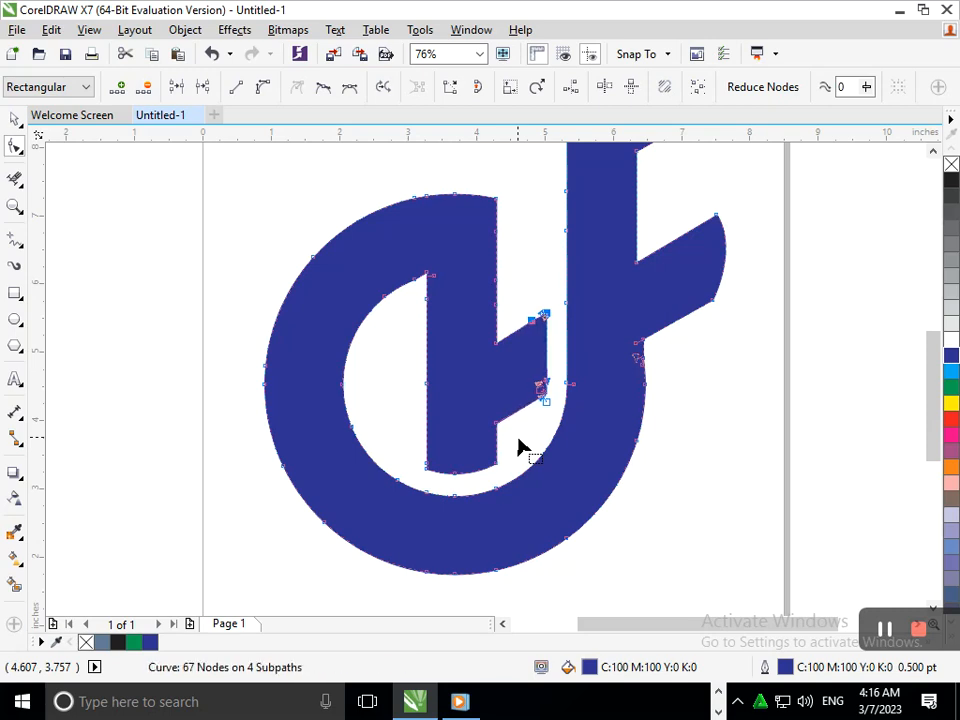
pyautogui.hotkey('shift', 'F4')
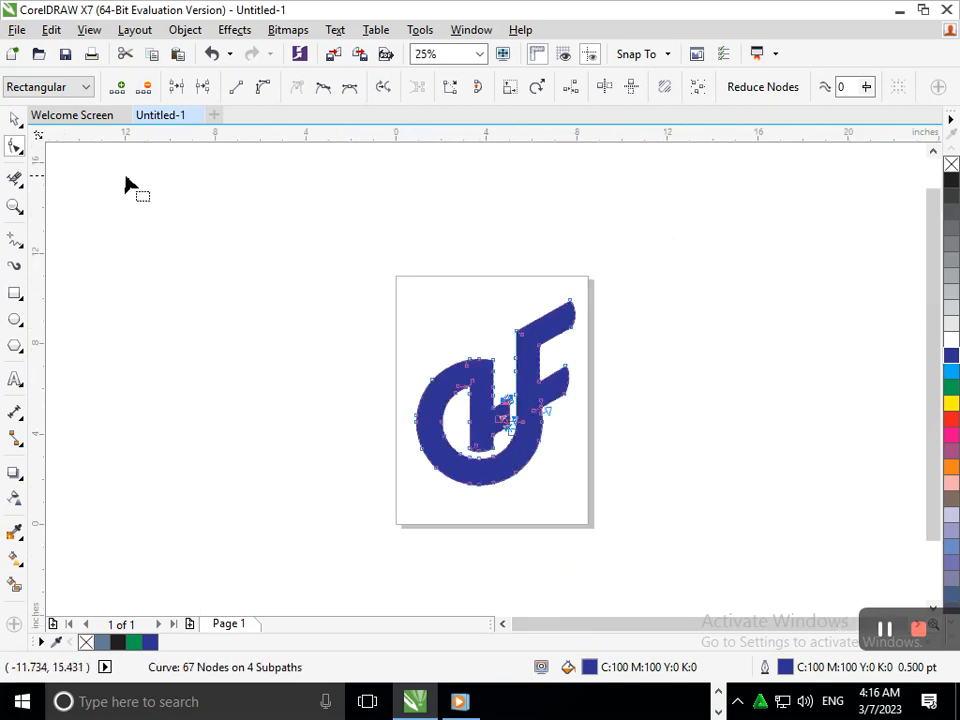
# Shift the whole logo slightly left so it sits horizontally centred on the page, and deselect it.
pyautogui.click(16, 122)
pyautogui.click(575, 605)
pyautogui.moveTo(533, 428); pyautogui.dragTo(516, 427)
pyautogui.click(566, 519)
pyautogui.moveTo(511, 449); pyautogui.dragTo(523, 452)
pyautogui.click(526, 540)
# Scale the logo down proportionally about its centre to about 6.4 in wide and deselect it.
pyautogui.press('F2')
pyautogui.moveTo(369, 244); pyautogui.dragTo(615, 551)
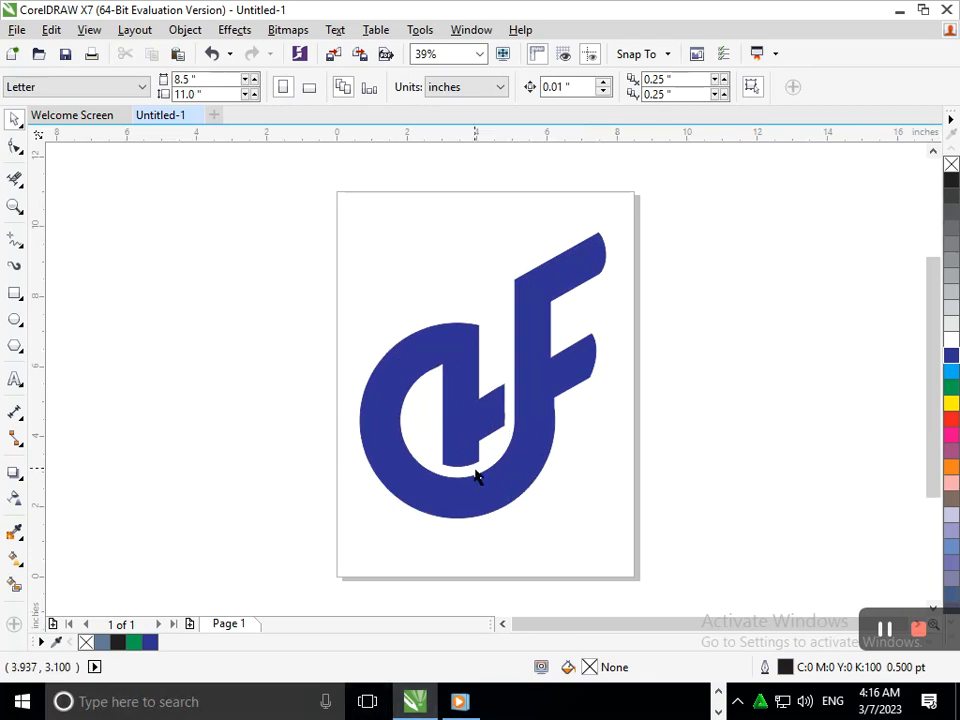
pyautogui.click(411, 488)
pyautogui.moveTo(351, 522); pyautogui.dragTo(364, 584)
pyautogui.click(424, 566)
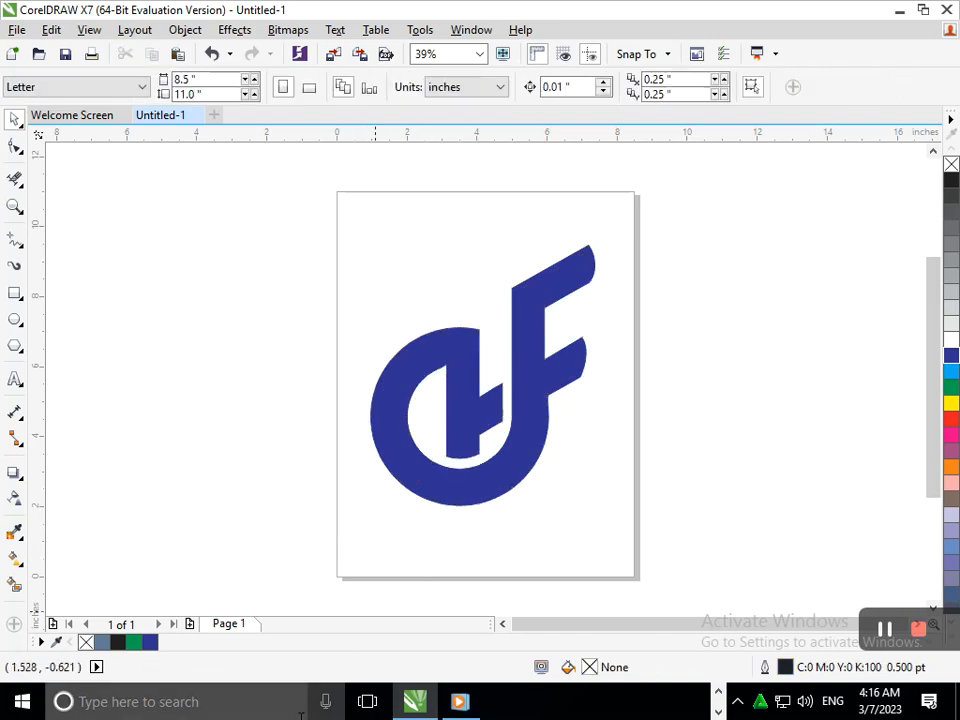